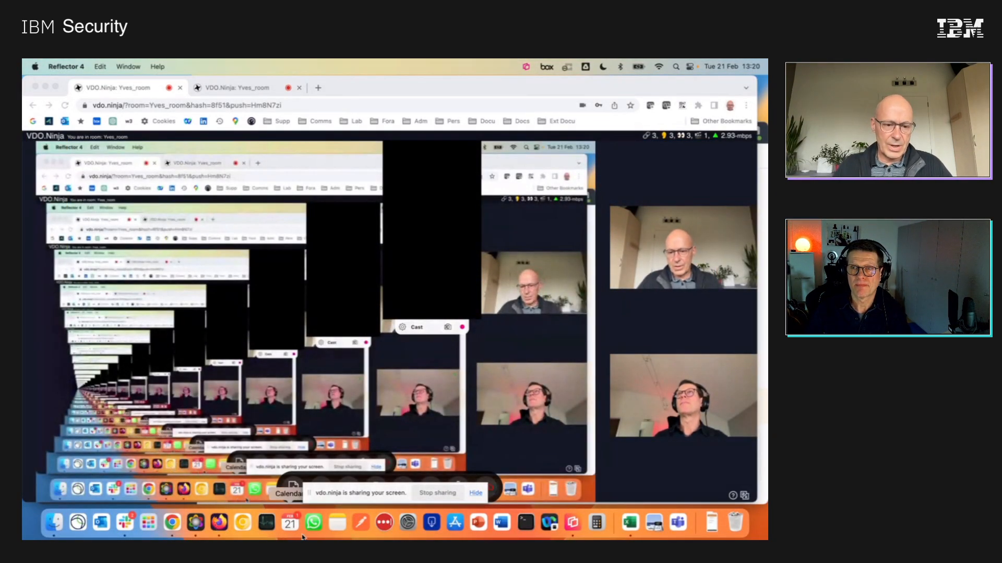
Switch to Firefox and open the MaaS360 Portal from the saved MaaS360 bookmarks.
left_click(218, 522)
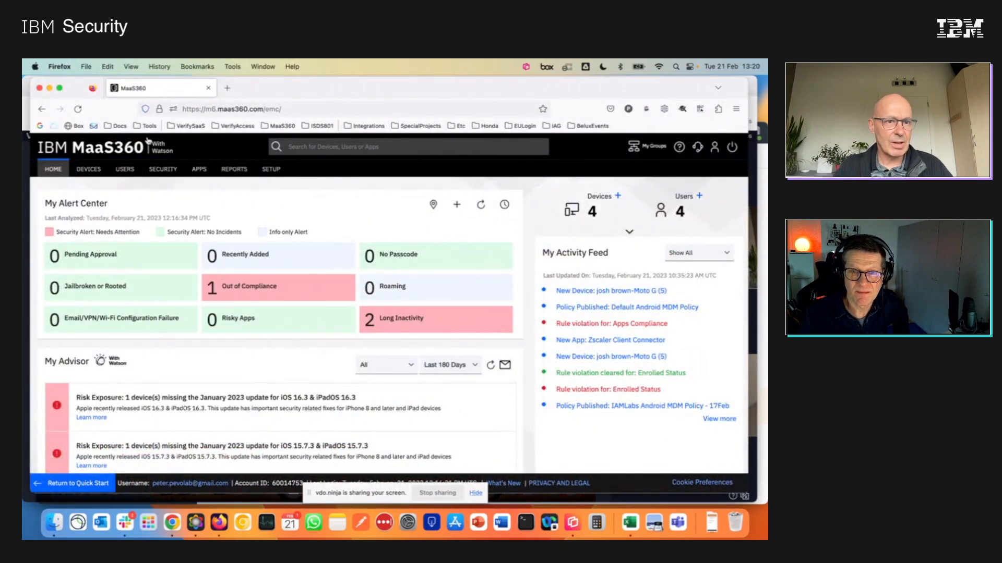
left_click(40, 126)
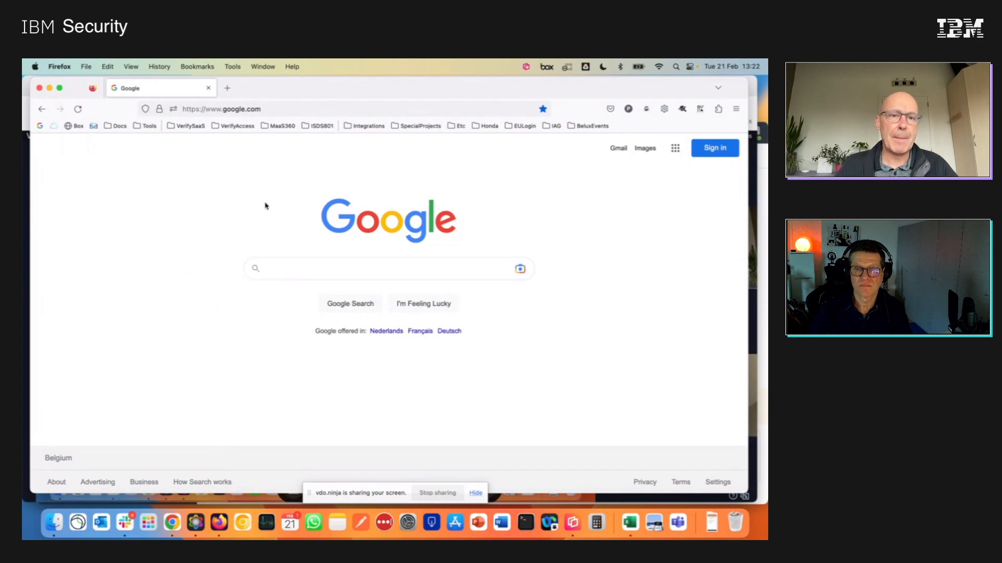
left_click(283, 129)
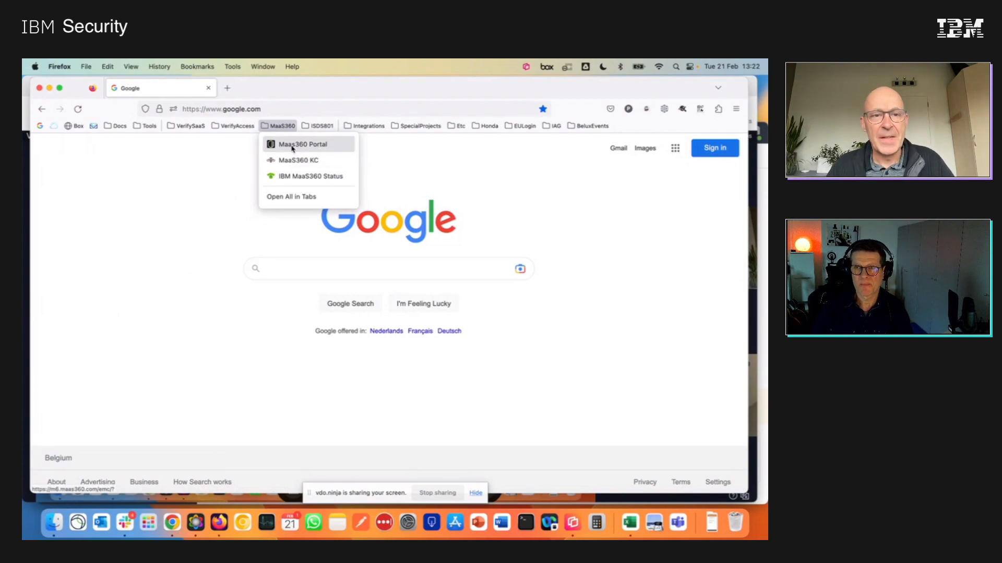
left_click(293, 149)
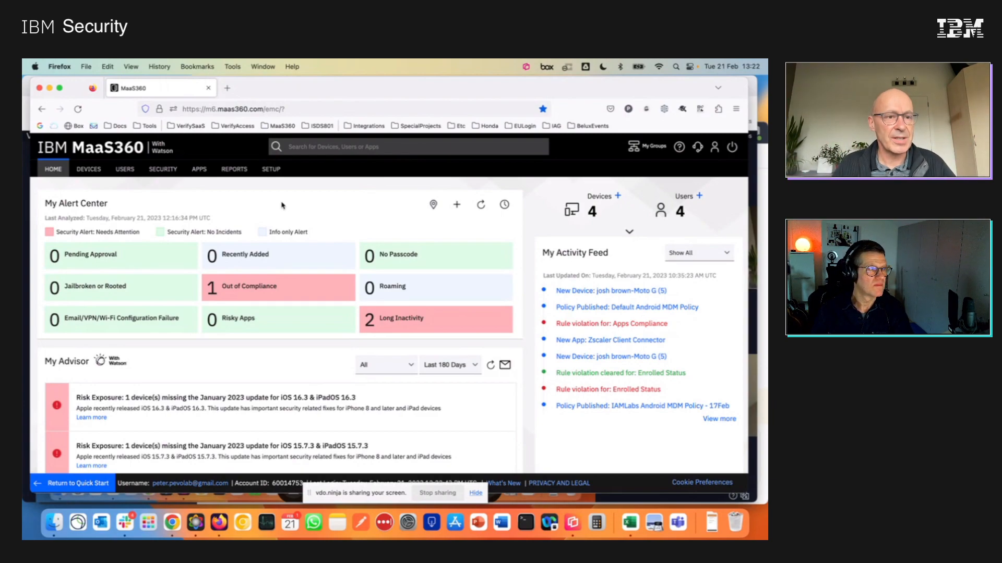
Open the user directory of the MaaS360 portal.
mouse_move(76, 170)
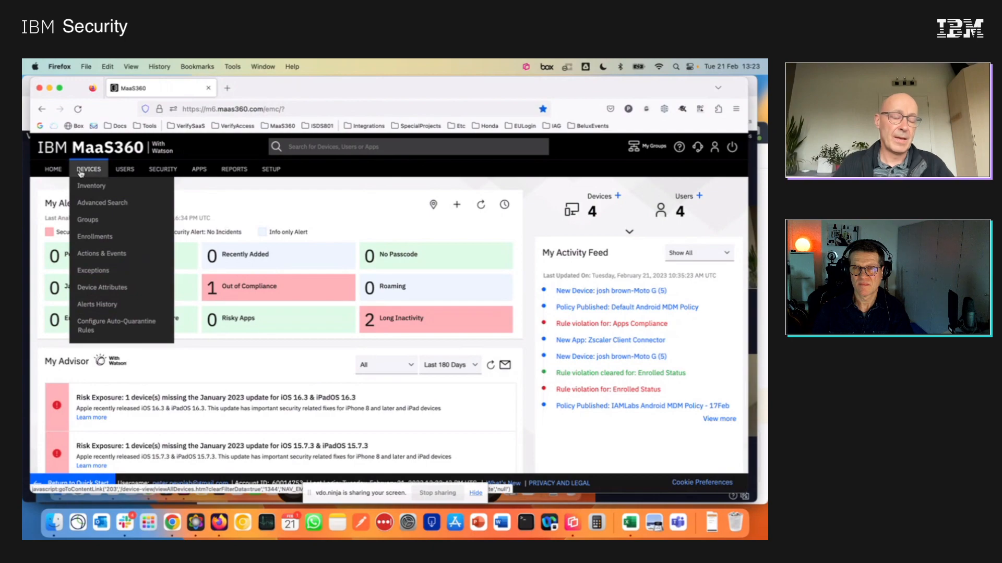
mouse_move(125, 174)
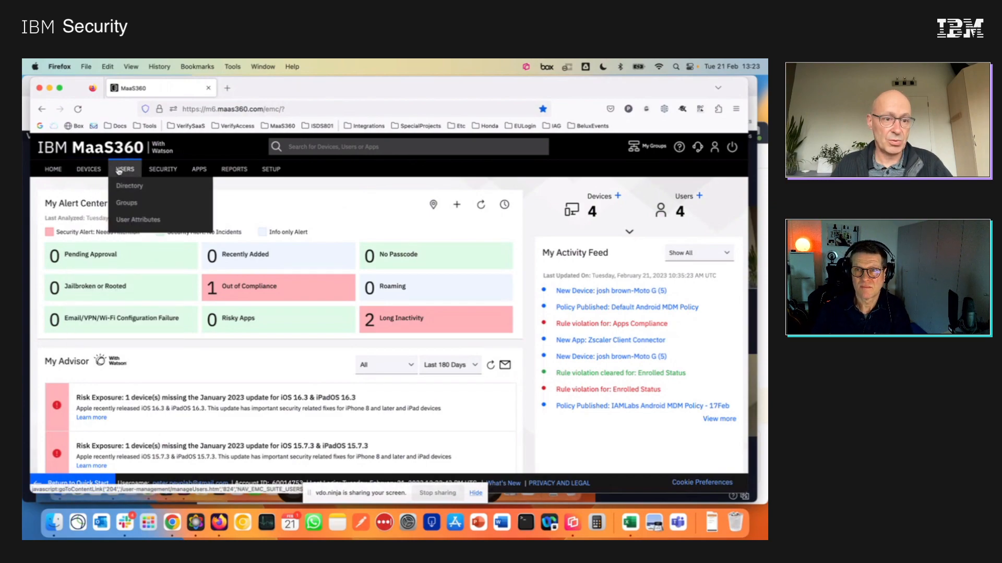
left_click(127, 187)
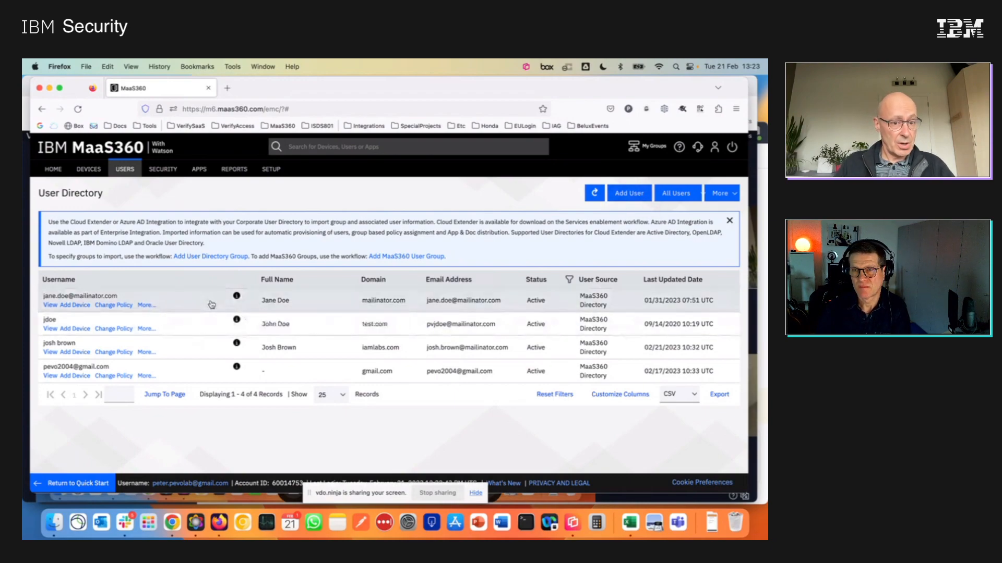
Start adding a new user and enter the user's full name, using the same name as the username.
left_click(634, 198)
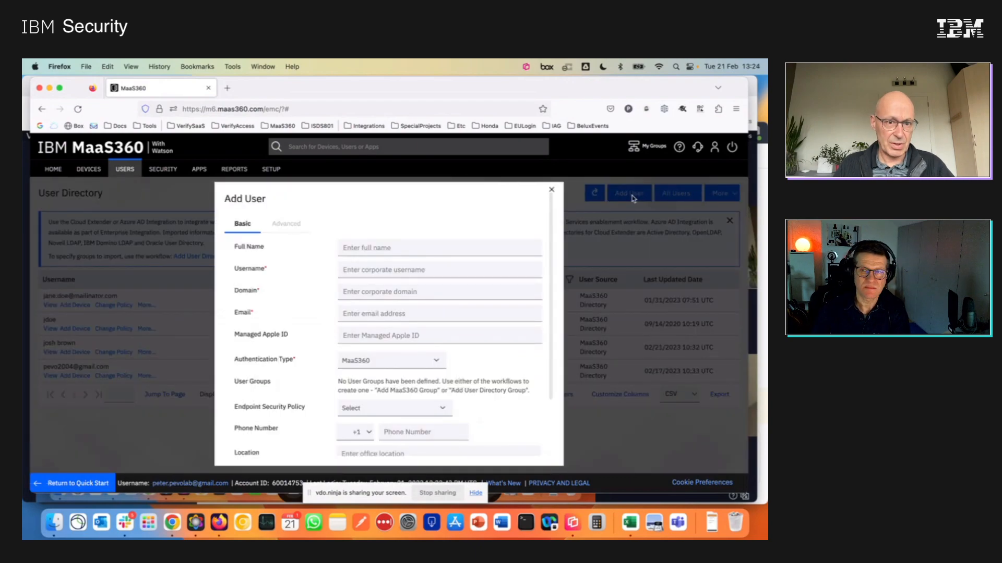
left_click(353, 247)
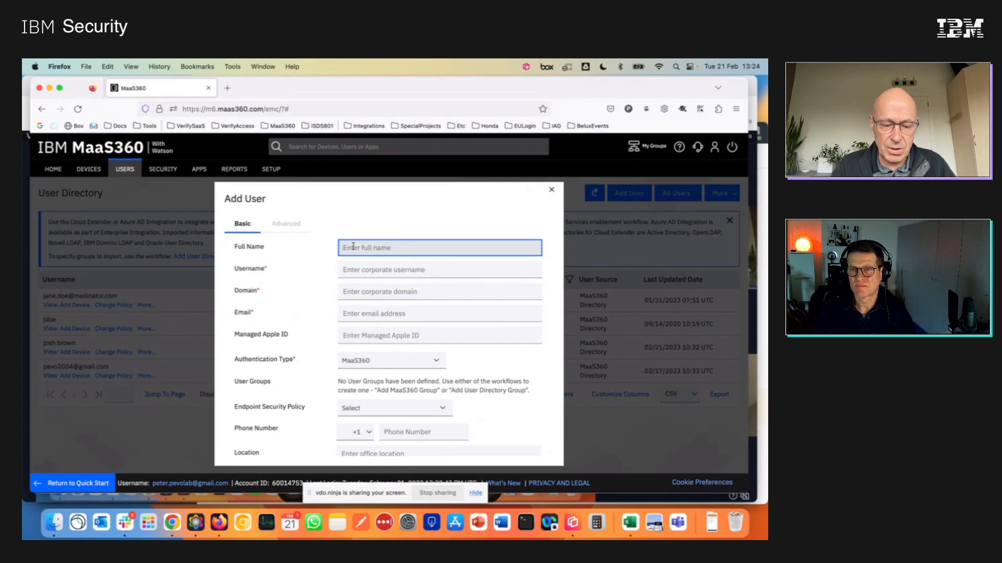
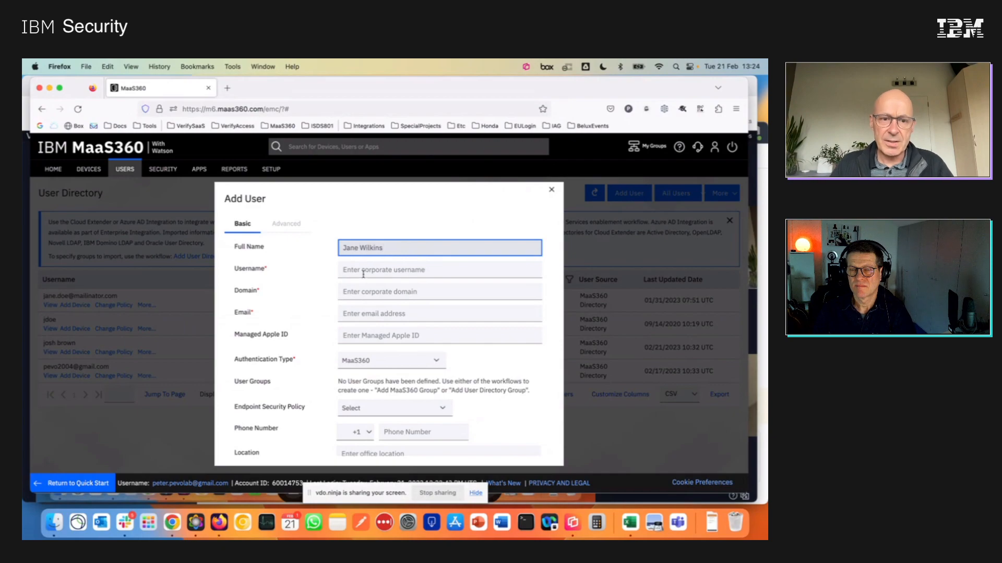
key("Tab")
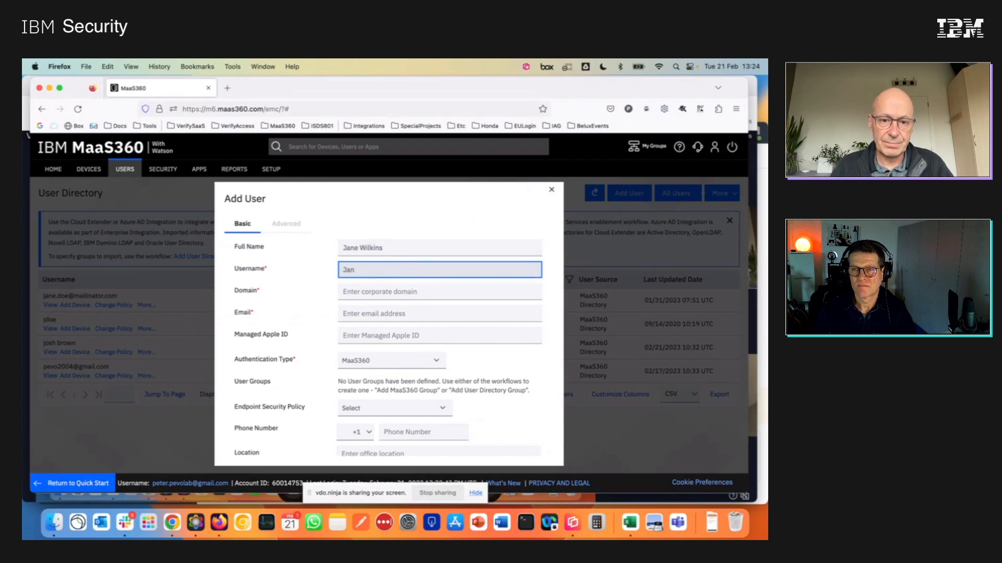
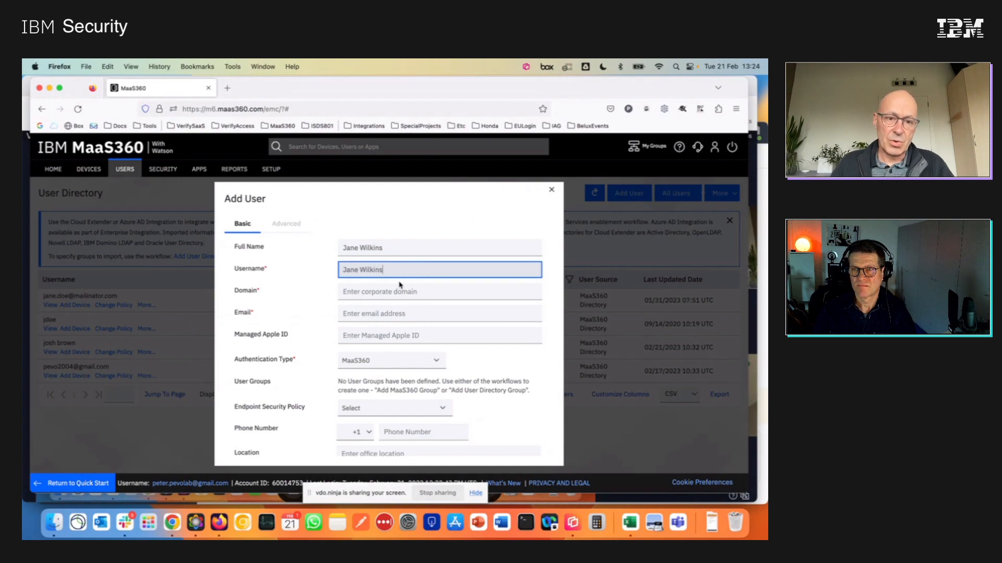
Set the new user's domain to iamlabs.com and enter the user's email address.
left_click(372, 292)
type("i")
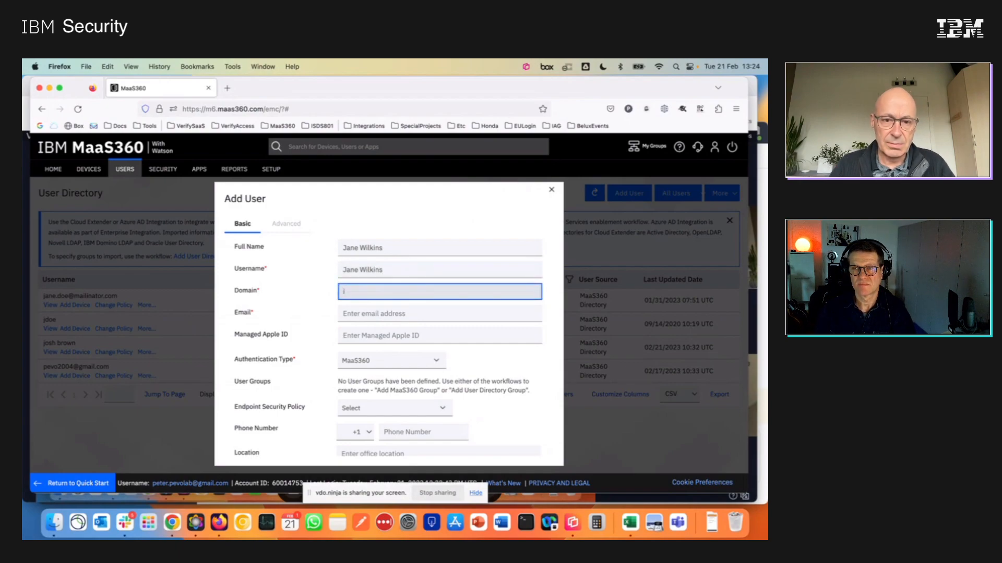
type("amlabs.com")
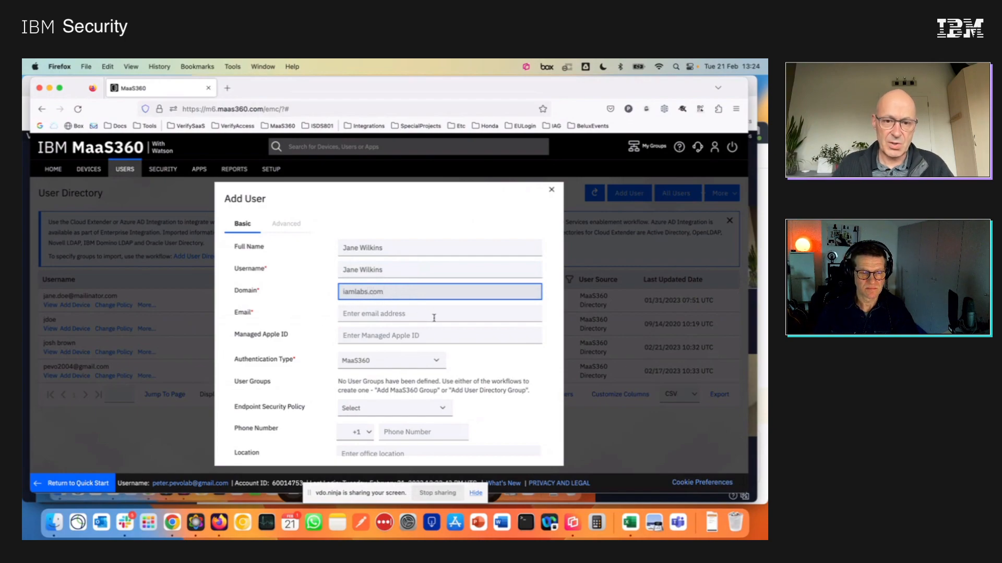
left_click(372, 314)
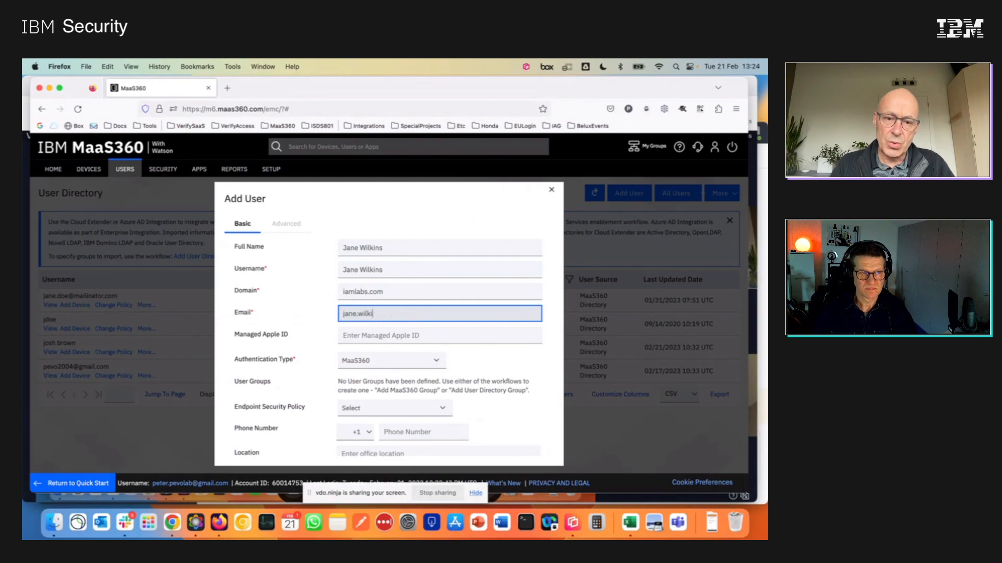
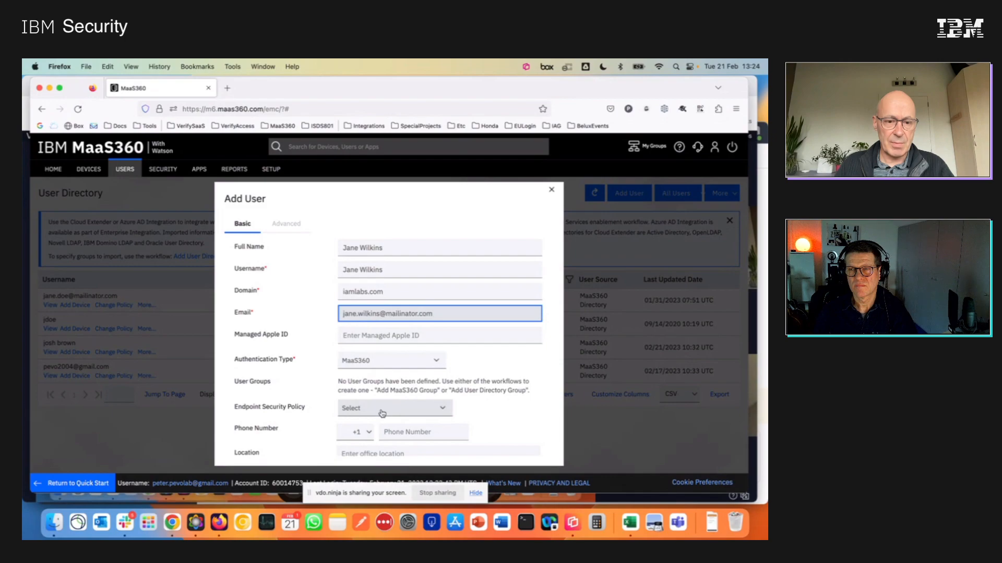
Set the phone country code to Belgium +32 and enter the new user's phone number.
scroll(382, 414, "down", 3)
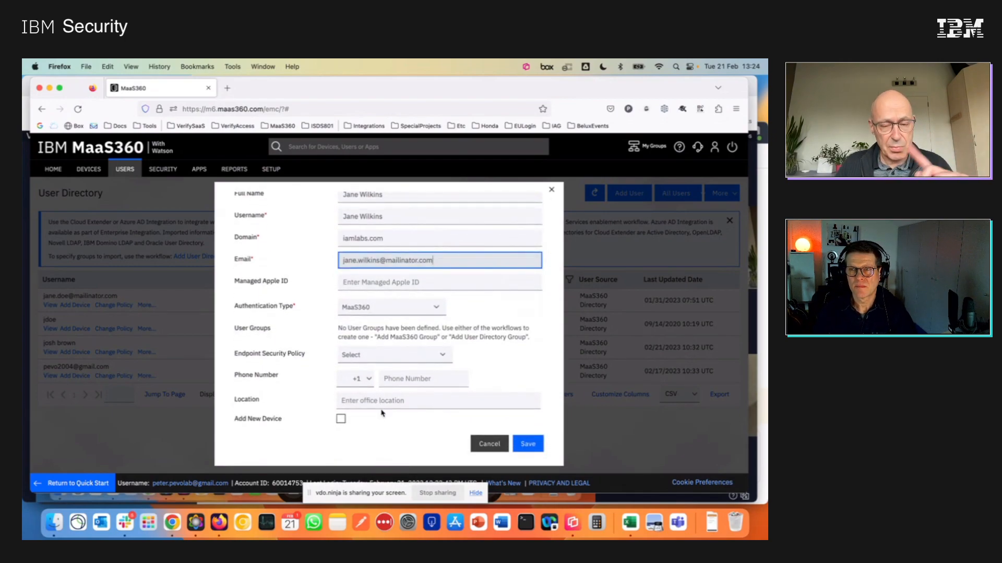
left_click(370, 380)
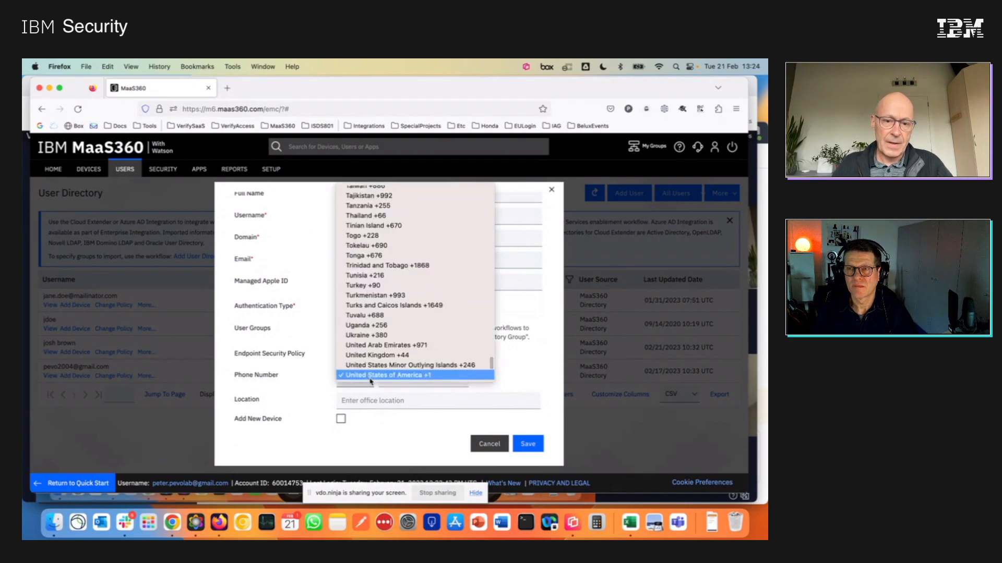
scroll(367, 313, "up", 10)
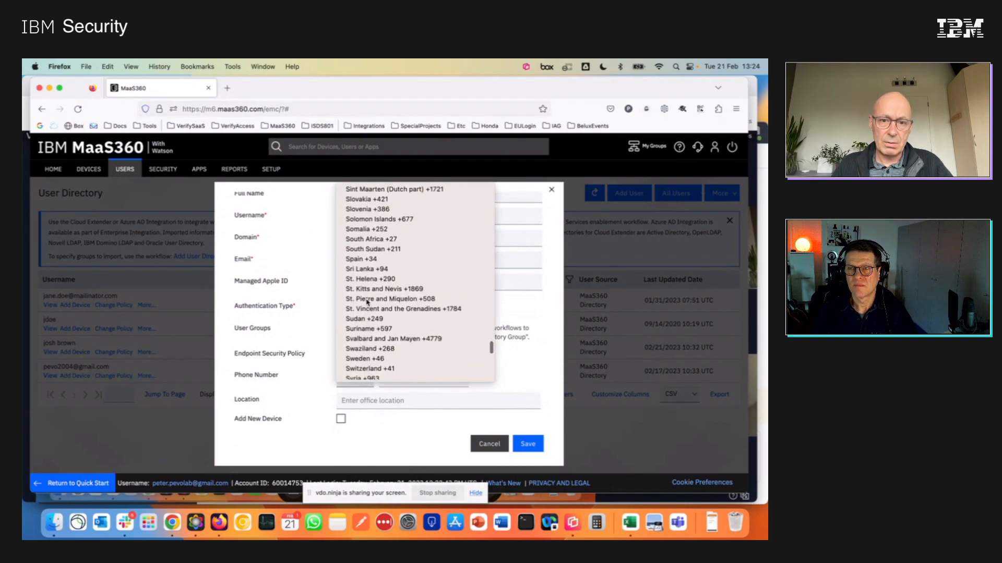
scroll(368, 301, "up", 10)
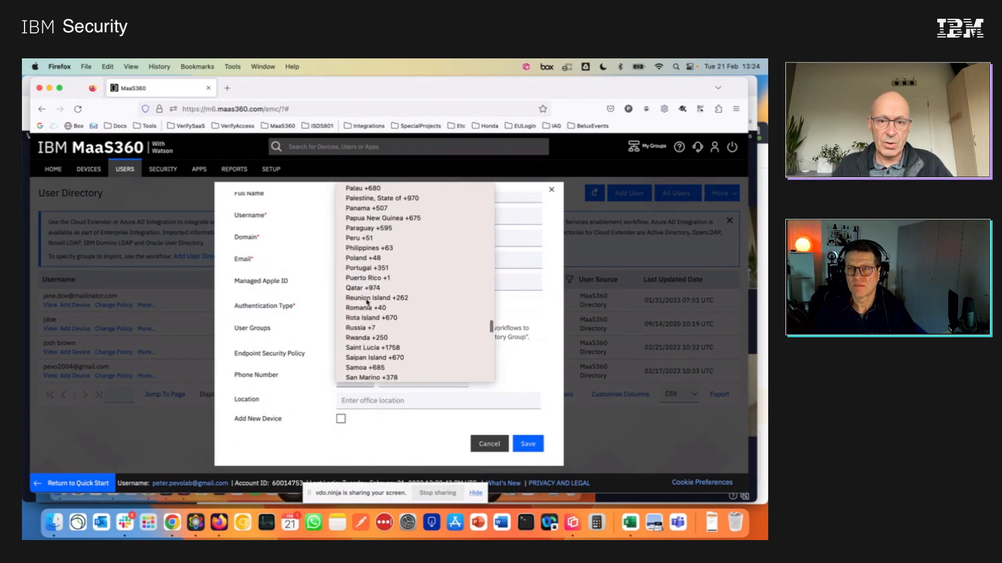
scroll(368, 302, "up", 15)
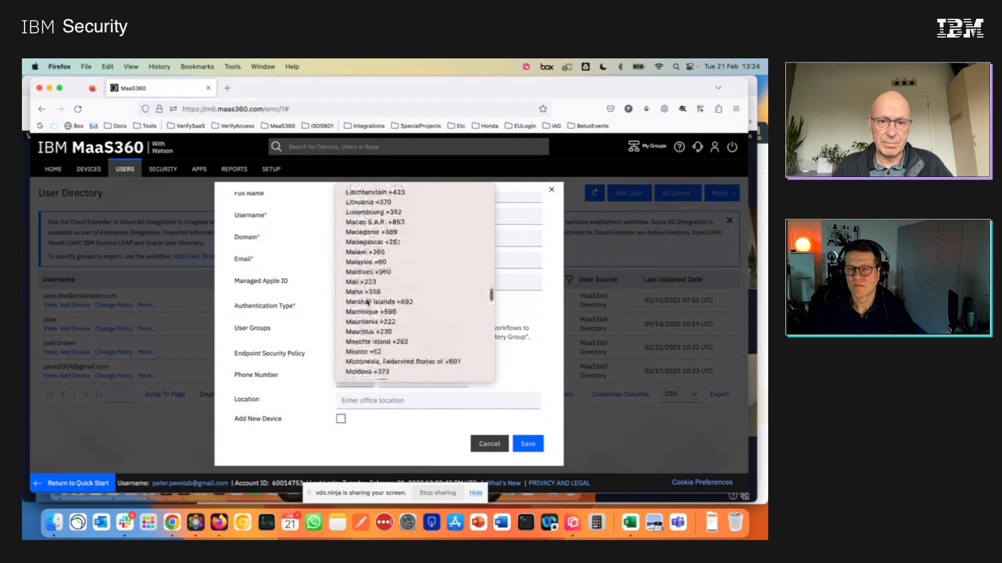
scroll(368, 301, "up", 15)
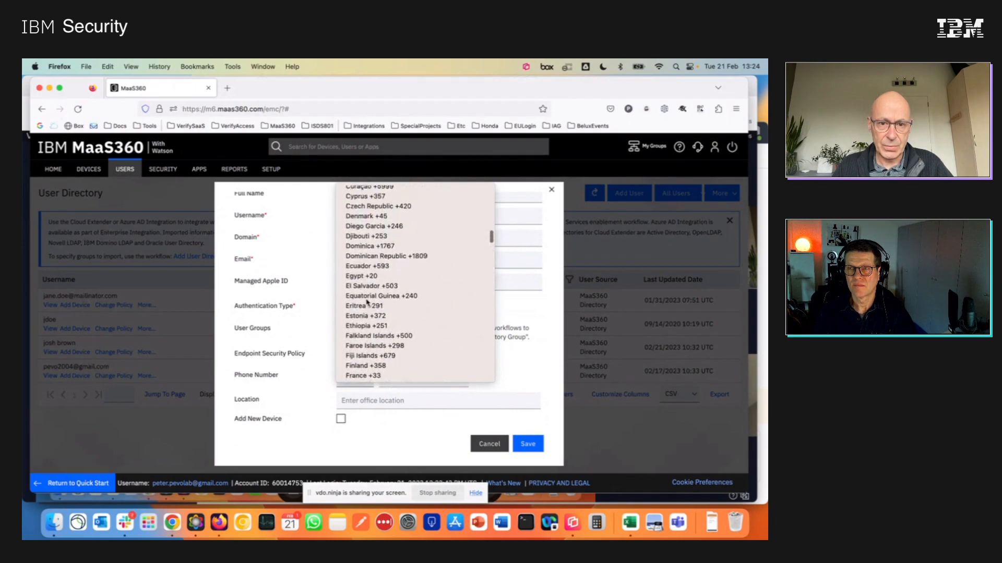
scroll(367, 301, "up", 10)
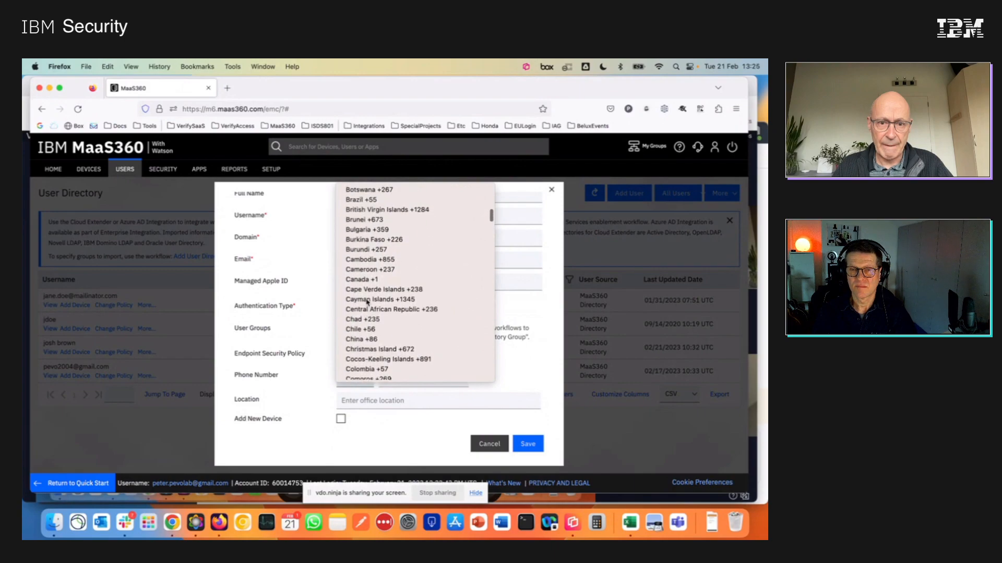
scroll(367, 301, "up", 5)
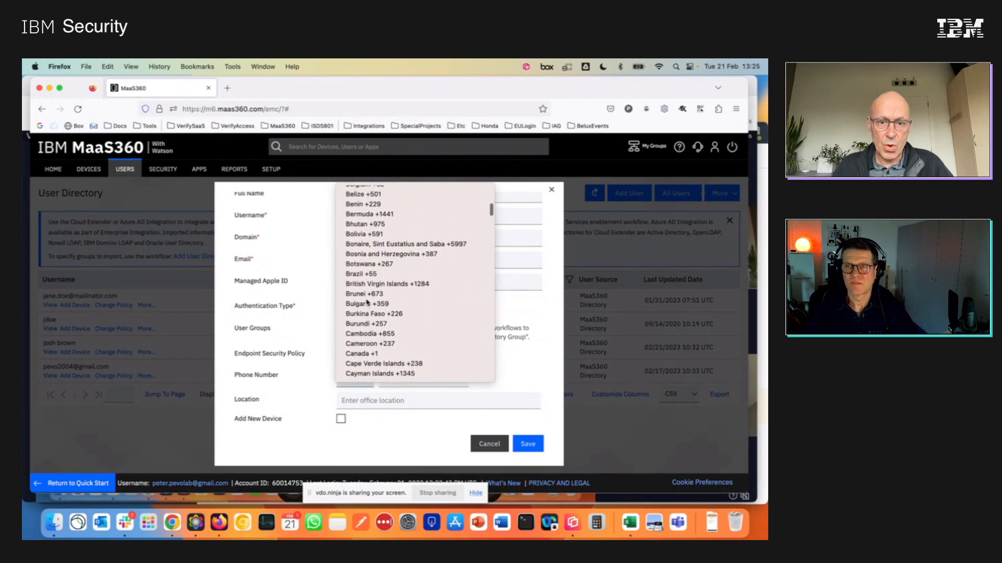
scroll(367, 301, "up", 1)
left_click(365, 228)
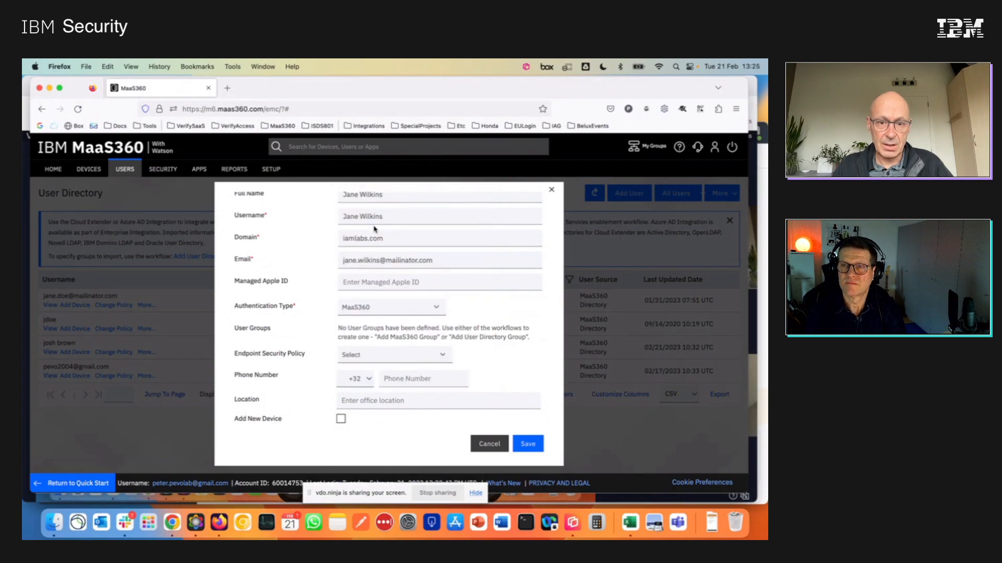
left_click(410, 381)
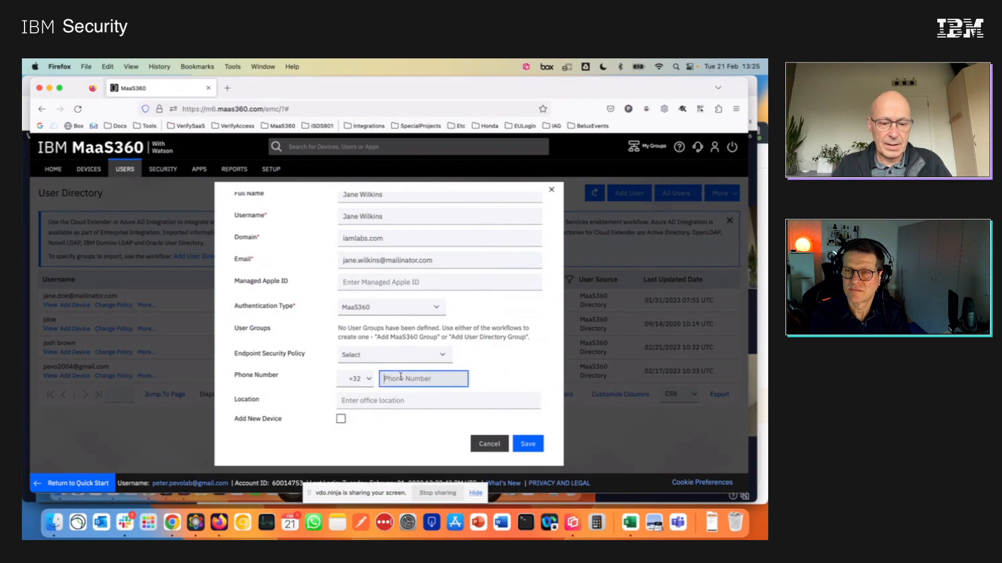
type("11223")
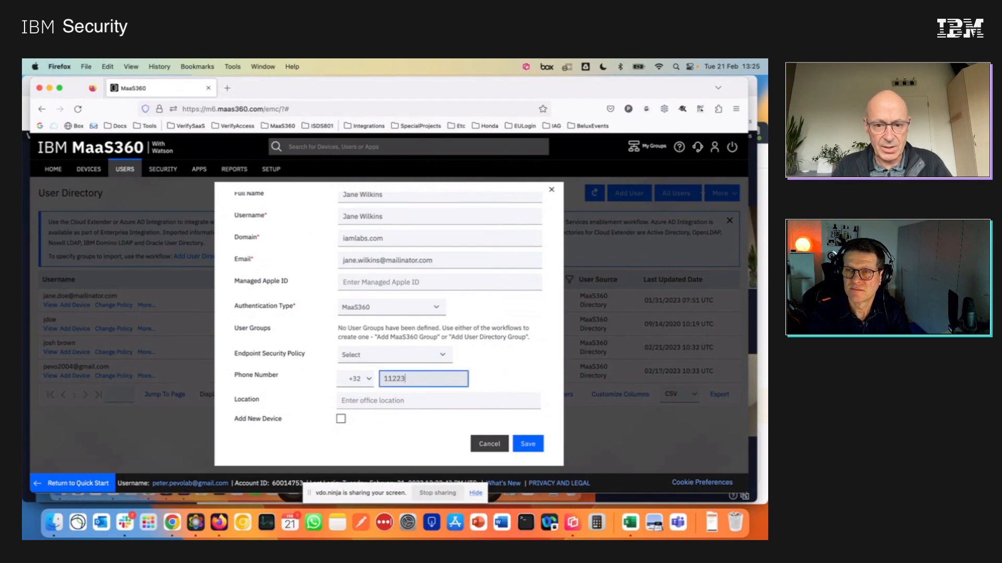
type("344")
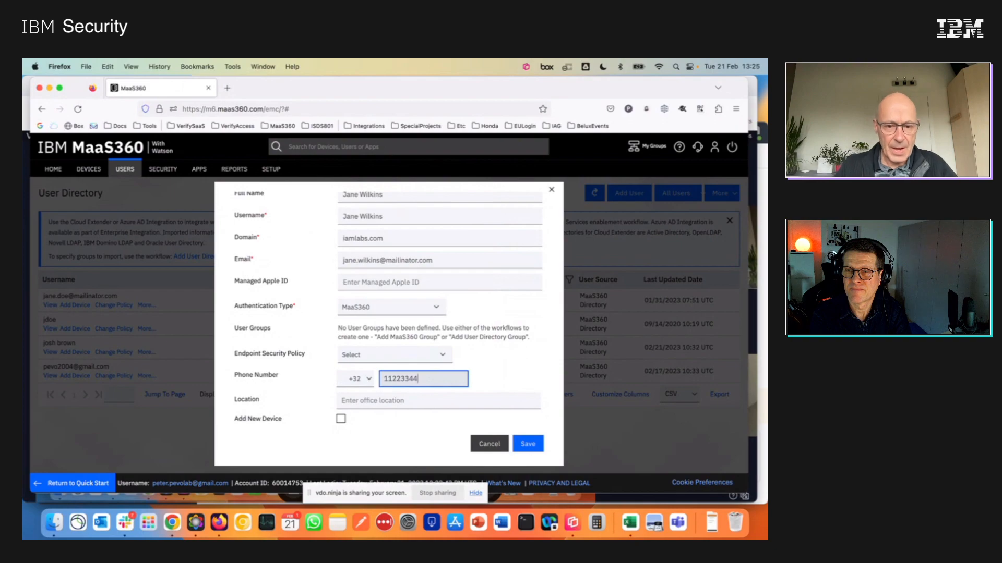
Set the new user's office location to Turnhout and save the user without adding a device.
left_click(390, 402)
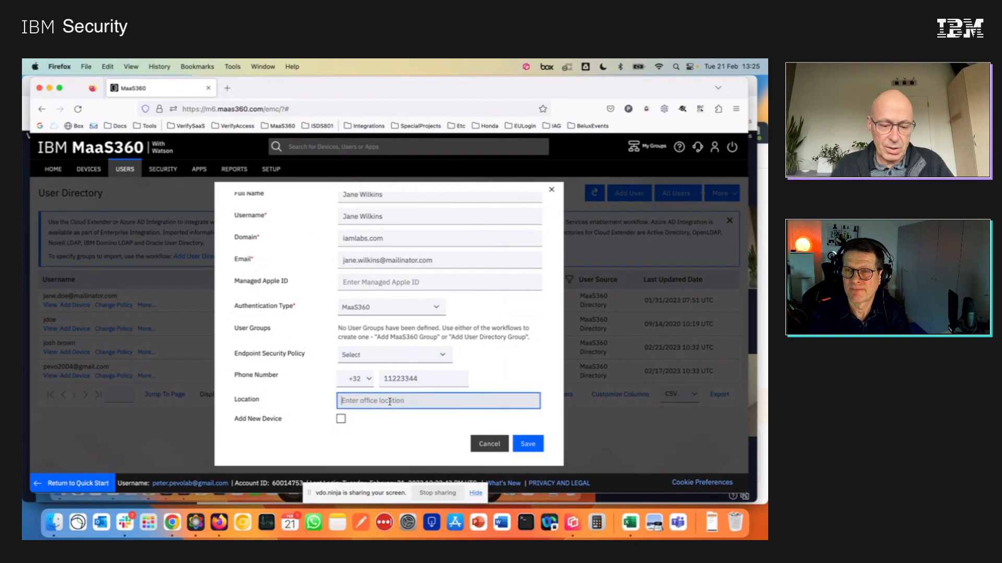
type("Turnhout")
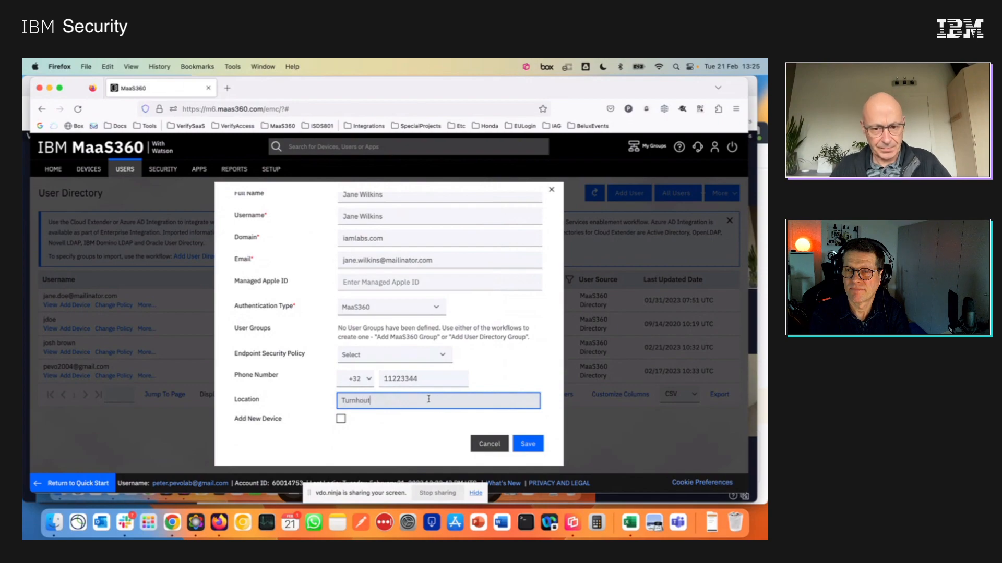
left_click(539, 447)
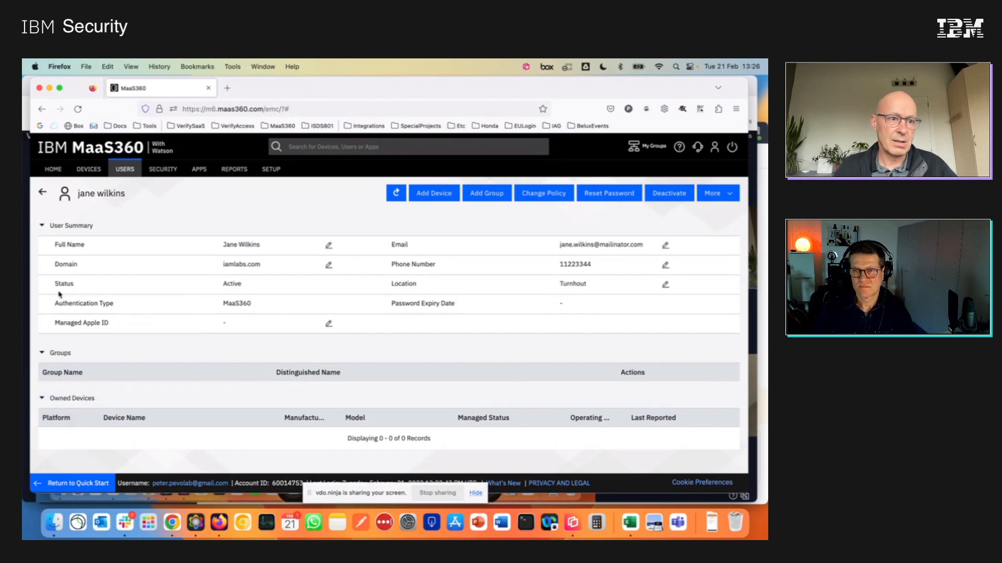
Return to the user directory and send the new user a device enrollment request with email notification.
left_click(42, 192)
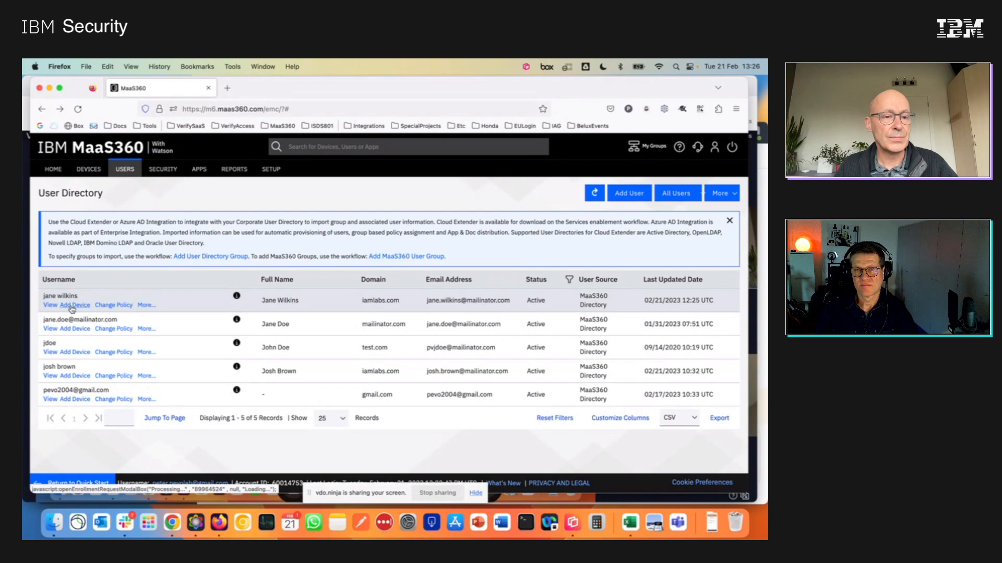
left_click(72, 307)
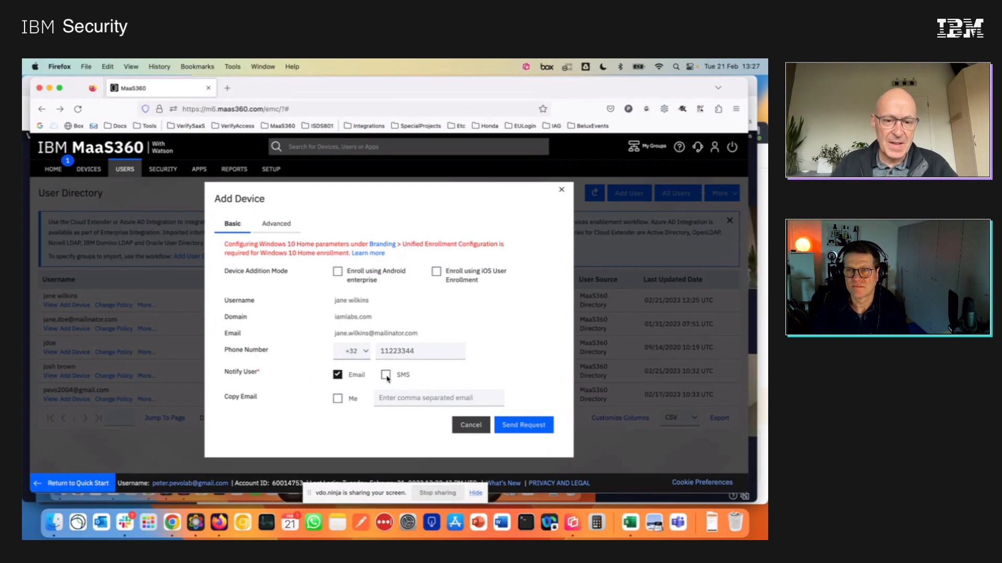
left_click(518, 426)
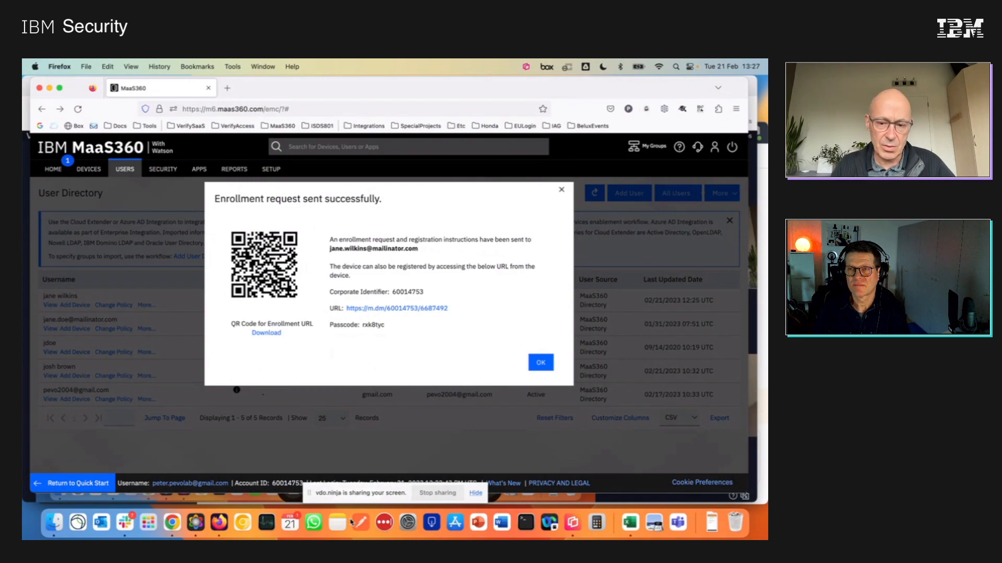
Switch to Reflector 4, then enlarge and reposition the mirrored Android phone window over the enrollment confirmation.
left_click(573, 523)
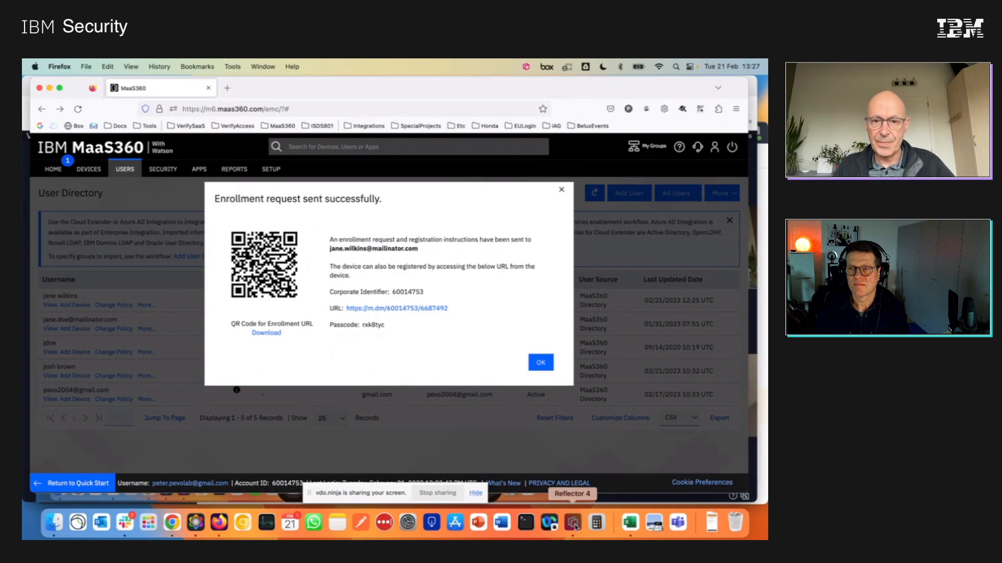
left_click_drag(481, 140, 537, 110)
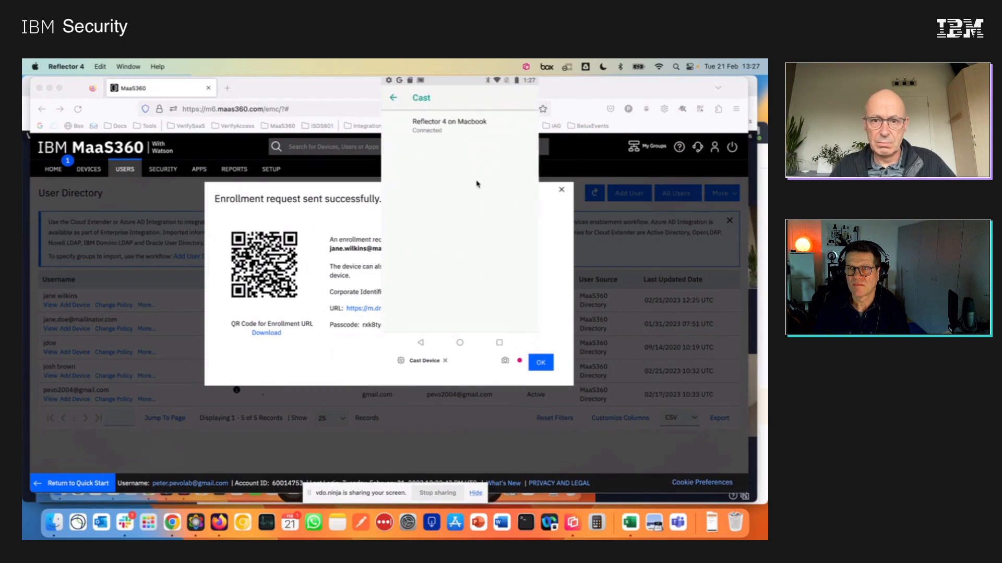
left_click_drag(476, 183, 316, 239)
left_click_drag(367, 423, 439, 479)
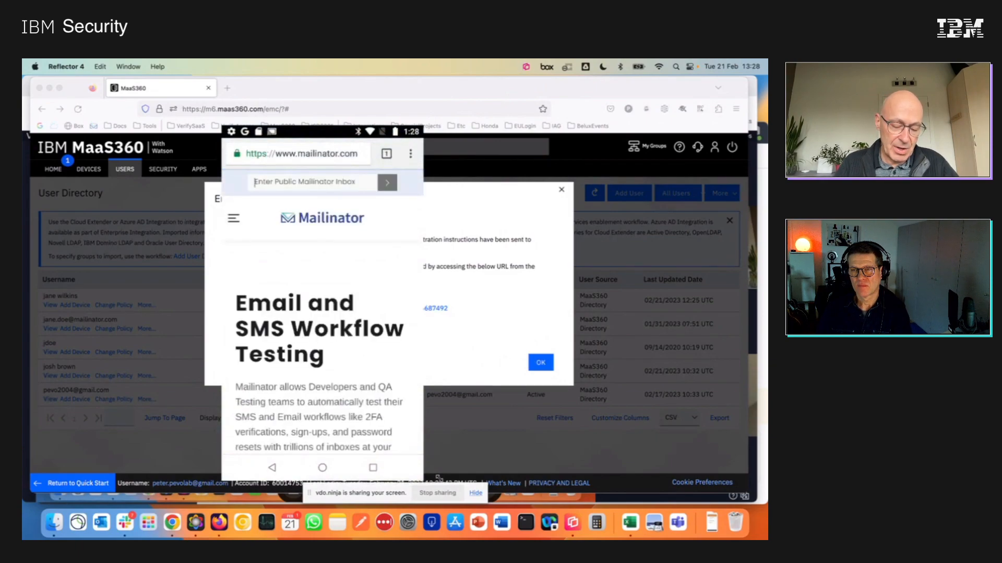
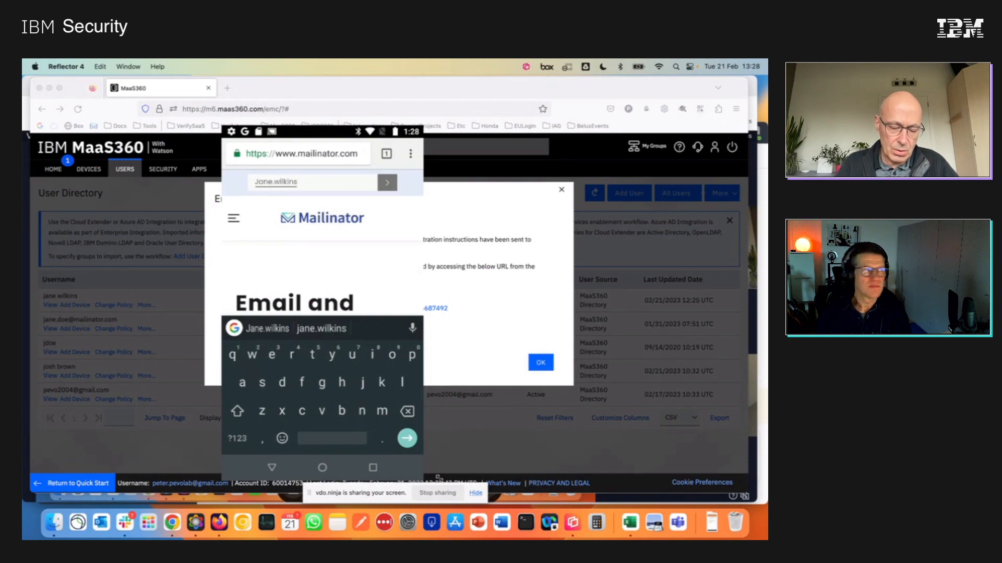
Open the new user's public Mailinator inbox on the mirrored phone by entering the mailbox name.
key("Return")
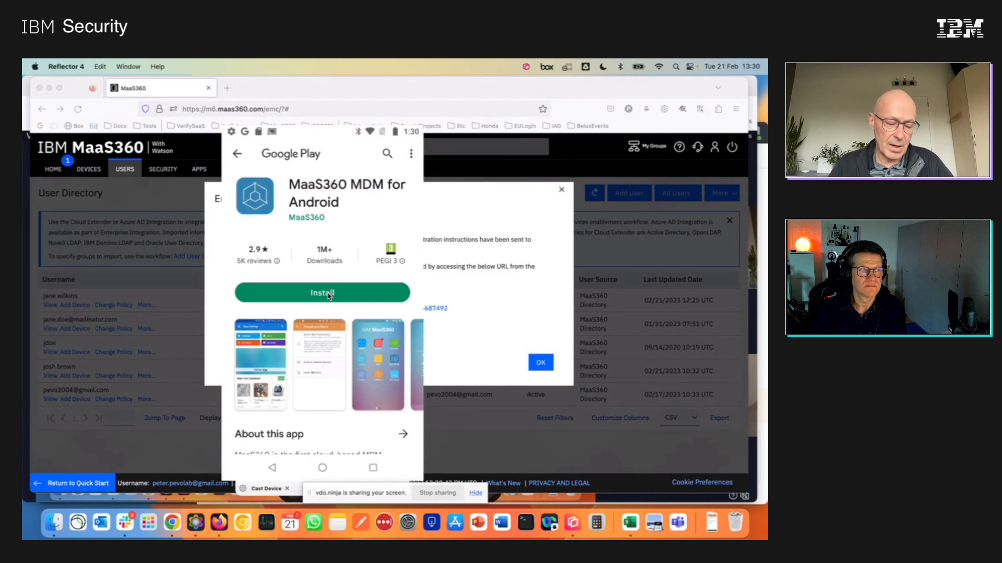
Install the MaaS360 MDM for Android app from Google Play on the phone and adjust the mirrored window's size.
left_click(329, 295)
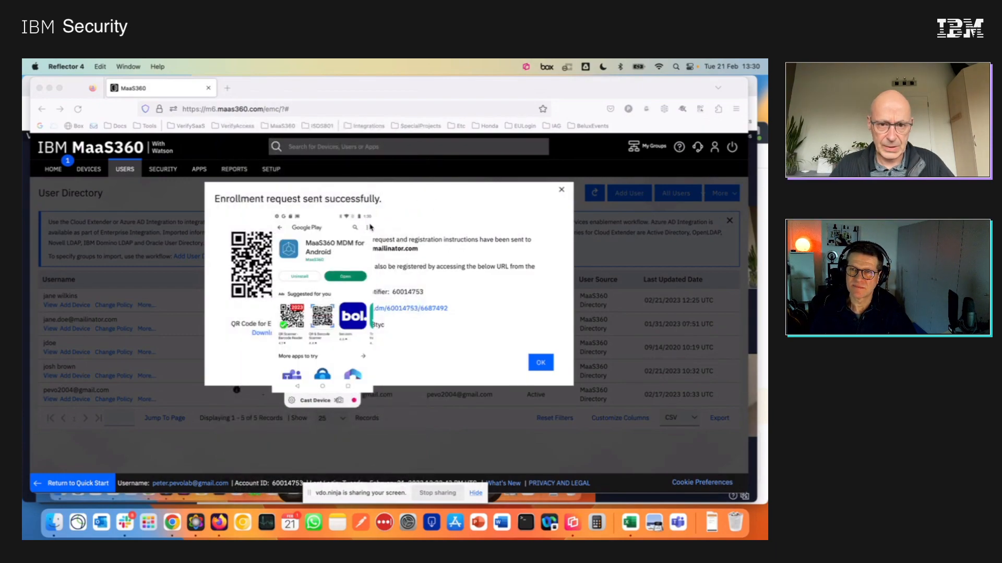
left_click_drag(370, 219, 482, 188)
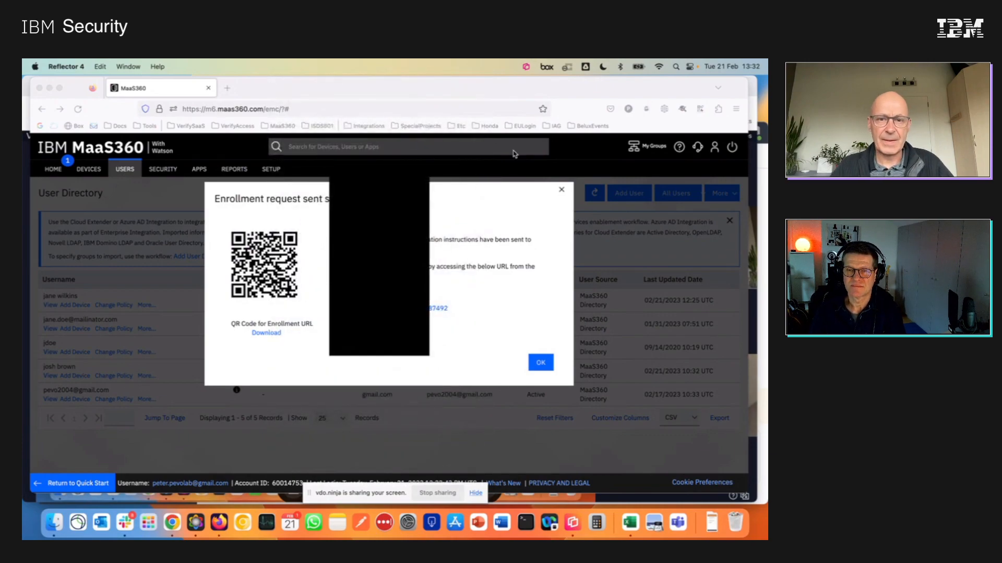
Enlarge and reposition the mirrored phone window to examine the device's Compliance Status screen.
left_click_drag(429, 185, 536, 118)
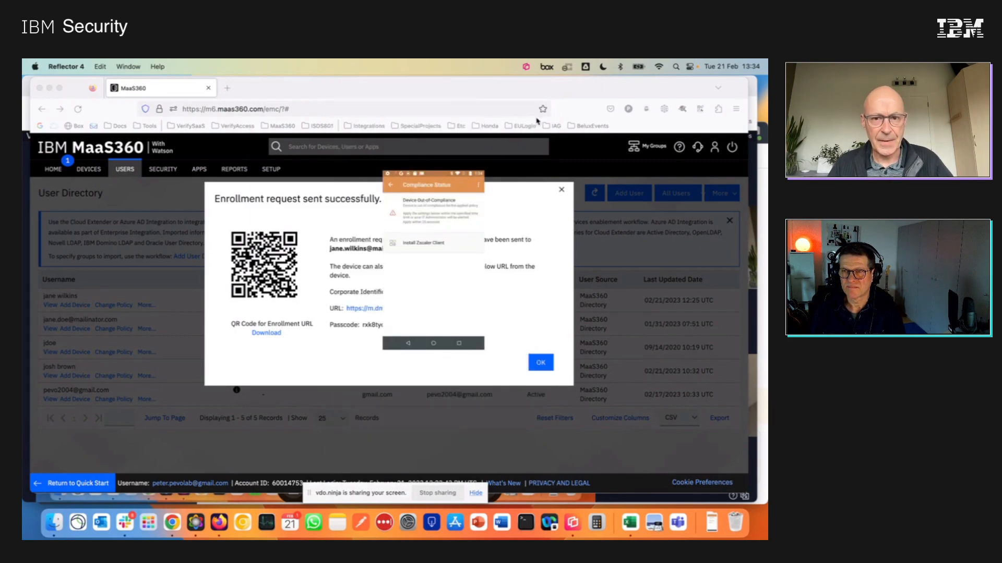
left_click_drag(483, 172, 600, 111)
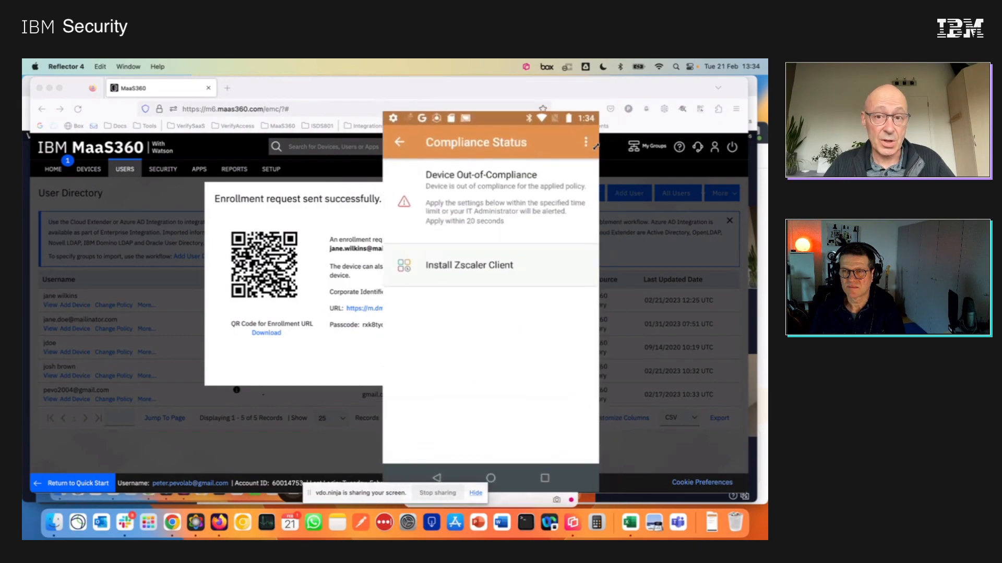
left_click_drag(502, 114, 406, 105)
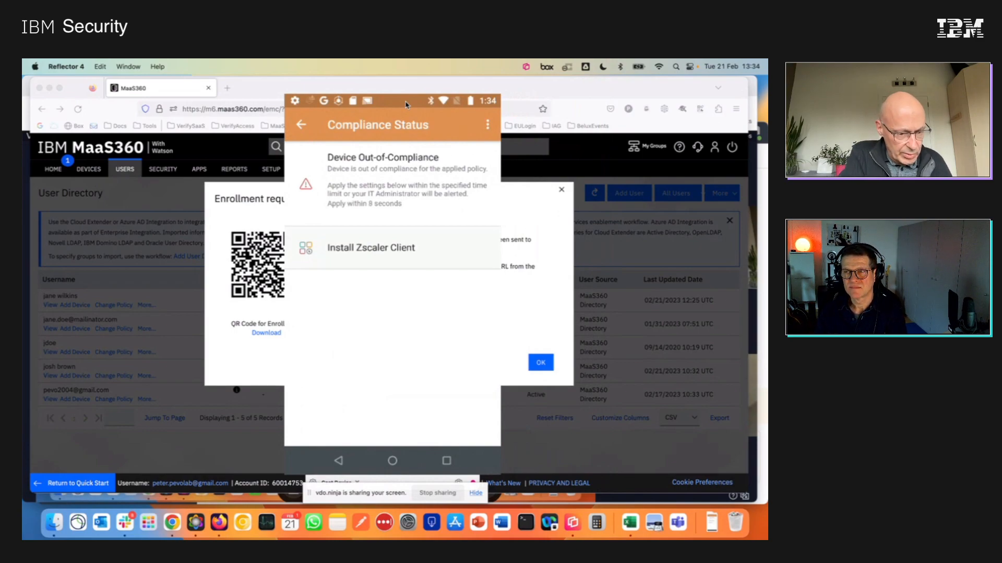
Switch back to Firefox, dismiss the enrollment confirmation and view the new user's details and owned devices.
left_click(128, 252)
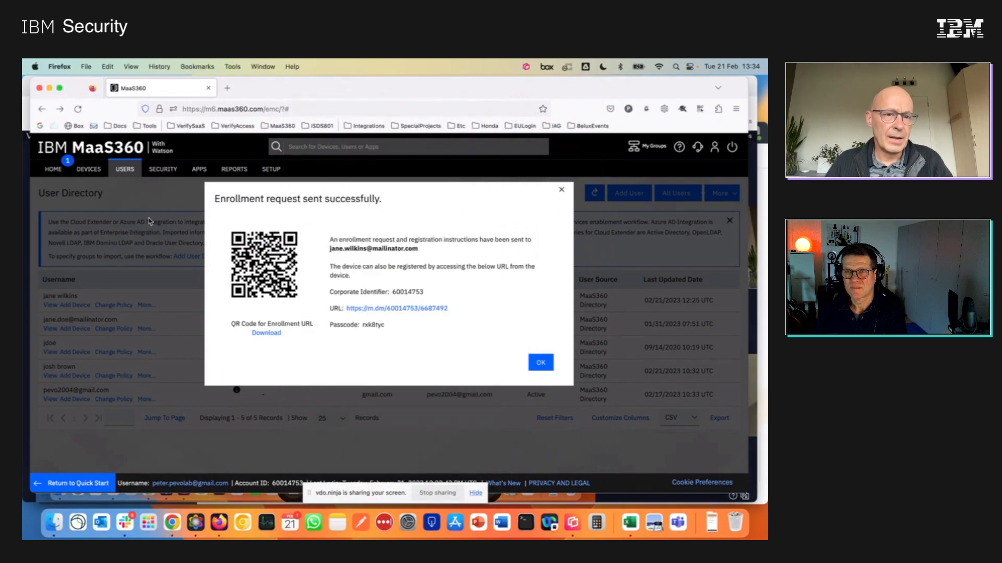
left_click(561, 190)
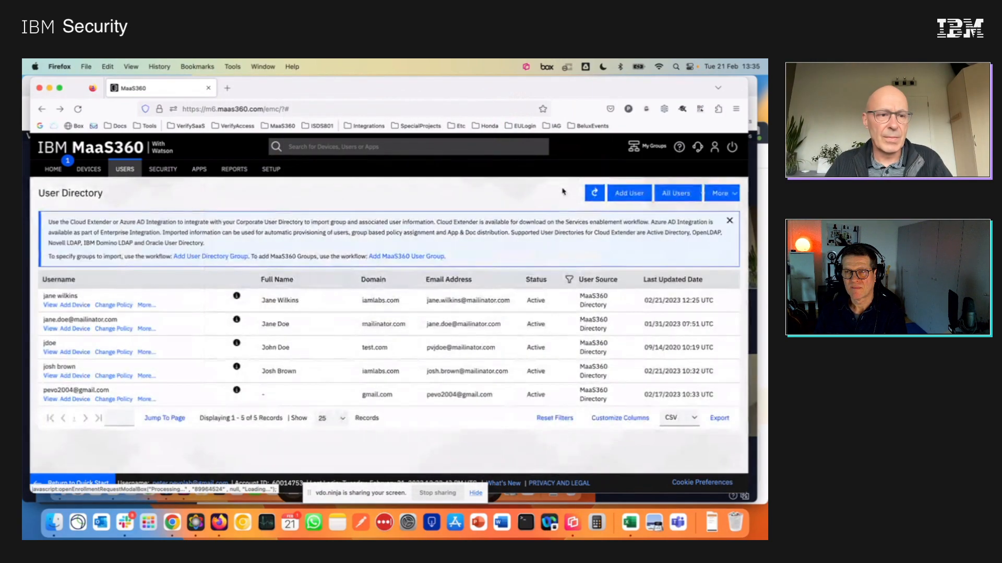
left_click(315, 306)
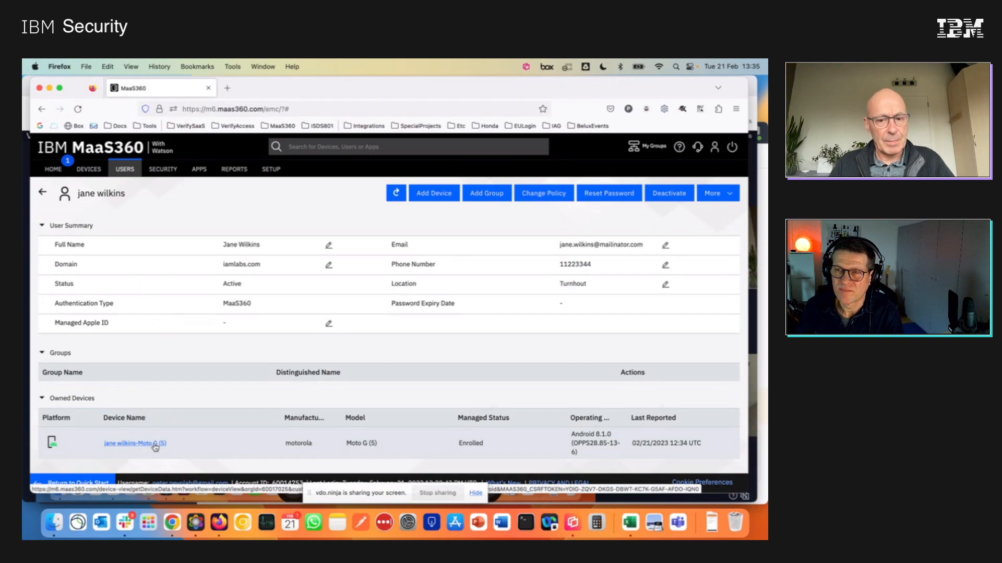
Leave the user's details and open the new user's Moto G (5) from the device inventory.
left_click(43, 193)
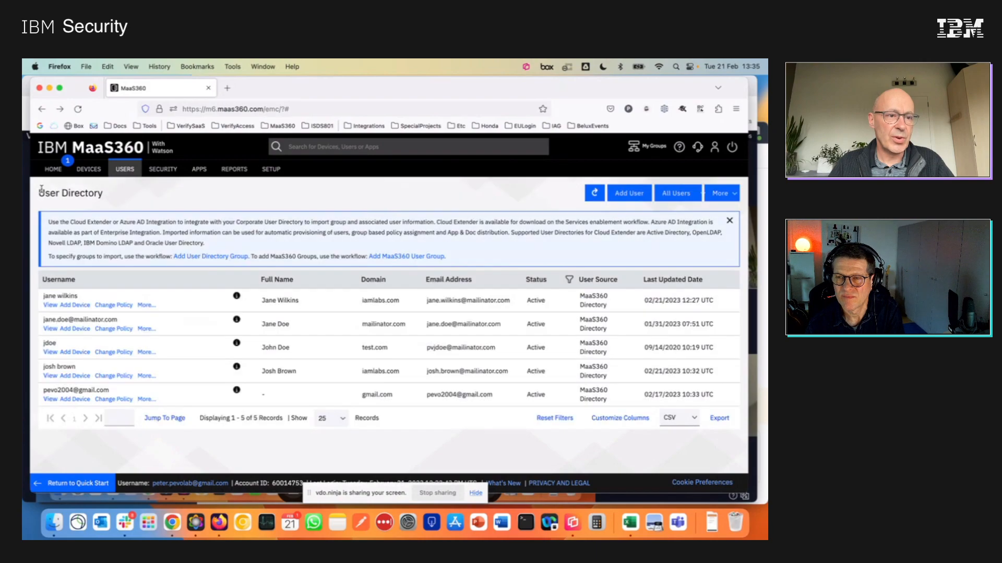
mouse_move(167, 175)
left_click(168, 203)
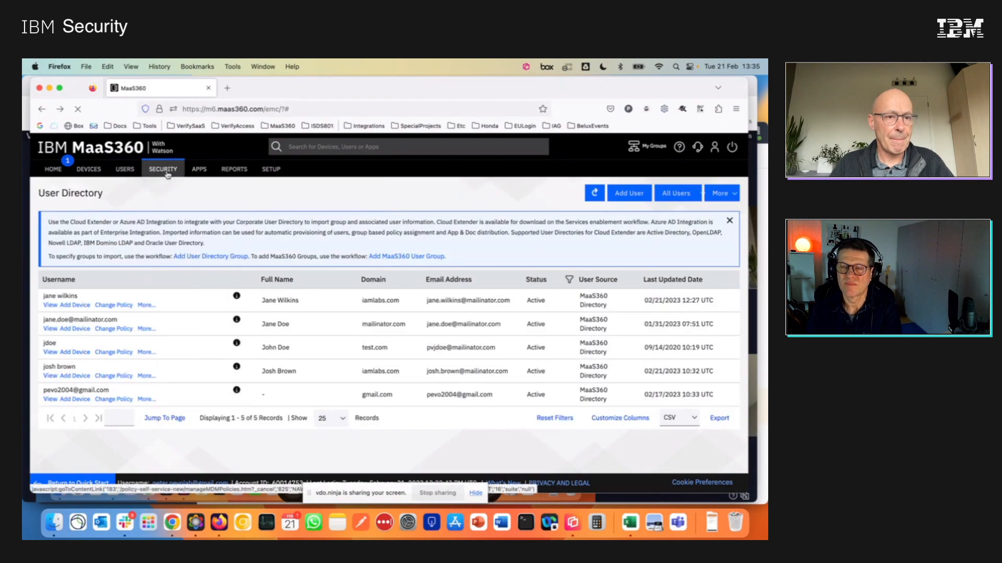
mouse_move(89, 169)
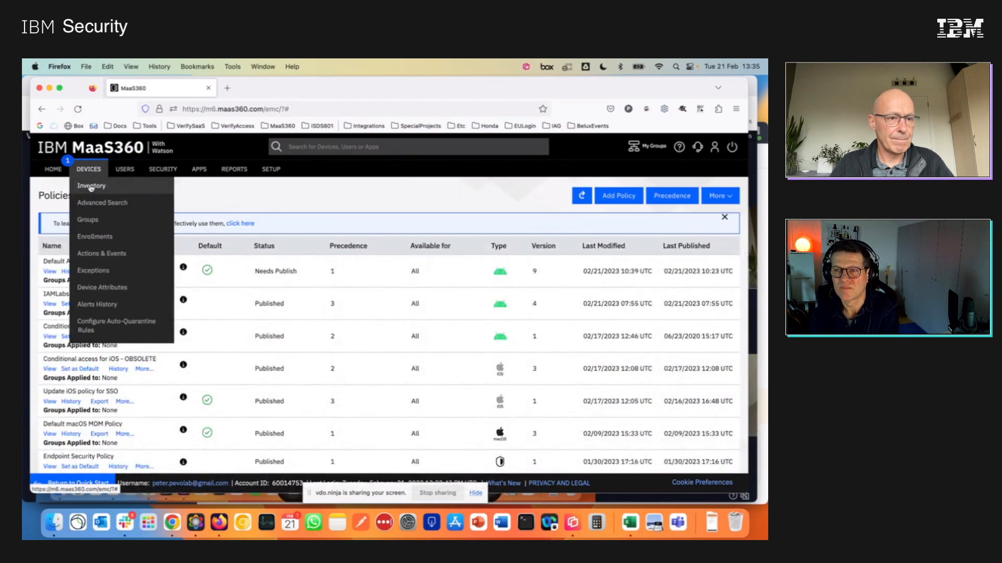
left_click(91, 188)
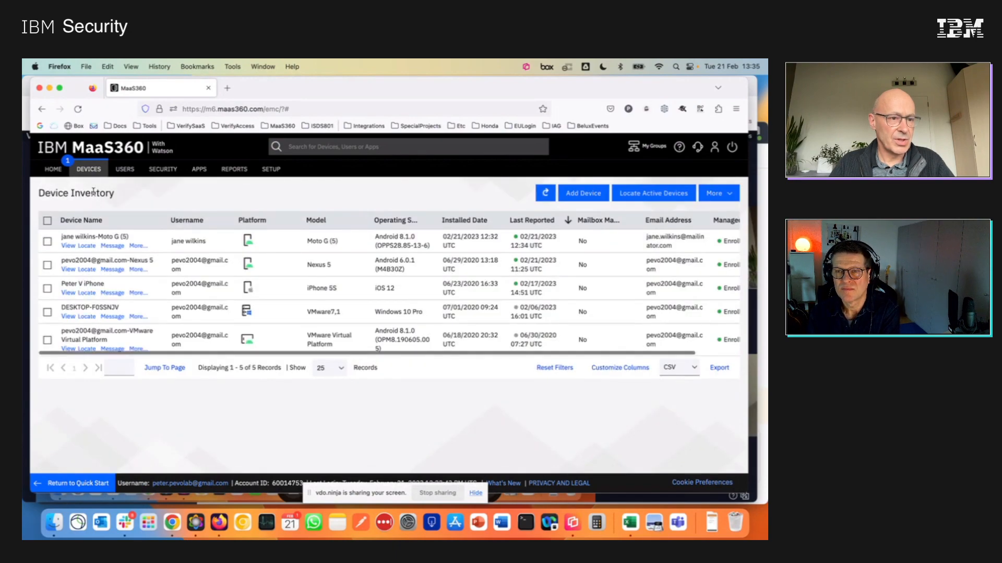
left_click(84, 237)
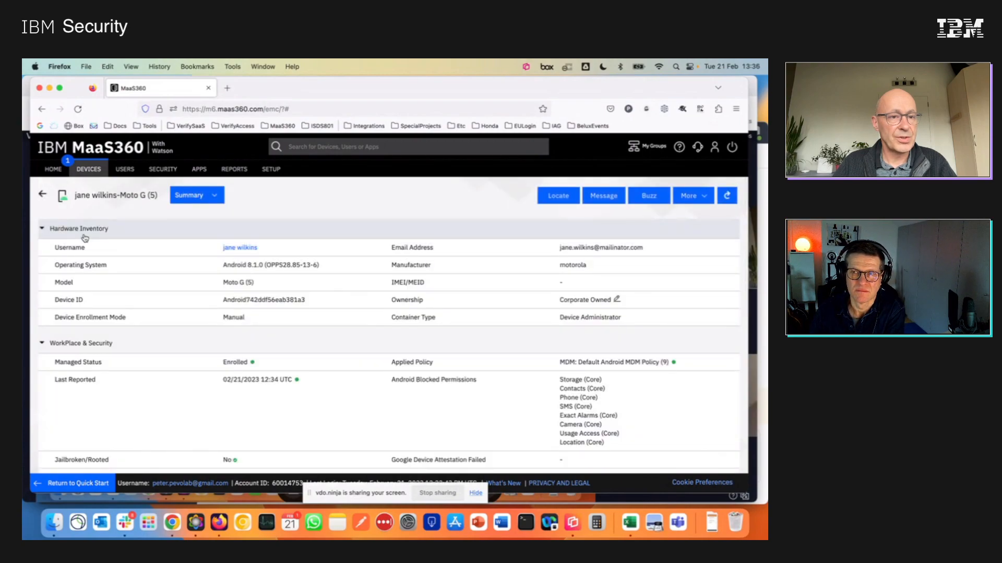
Collapse the device summary sections, reopen Hardware Inventory and examine the device ID and container type.
left_click(42, 229)
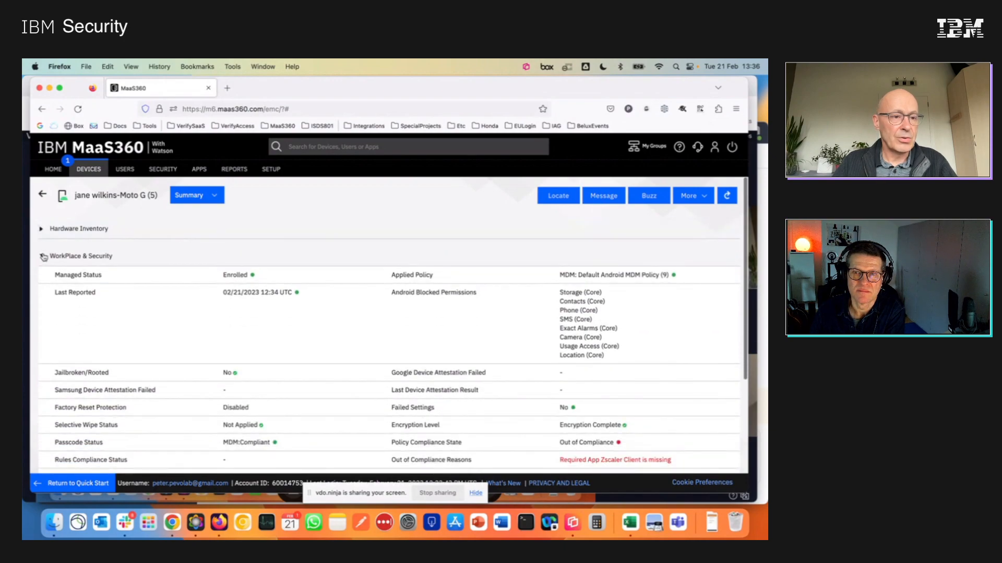
left_click(41, 256)
left_click(42, 284)
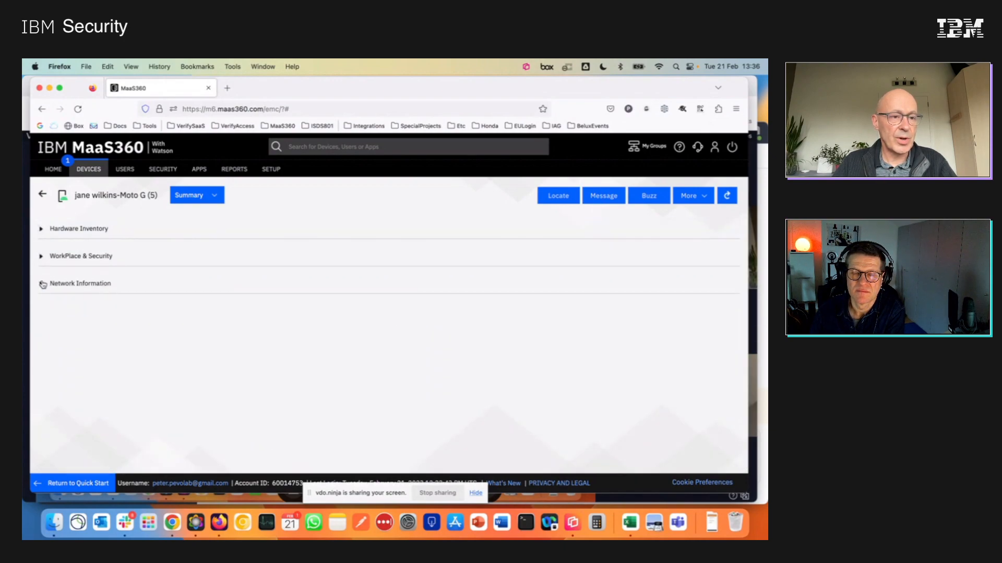
left_click(42, 230)
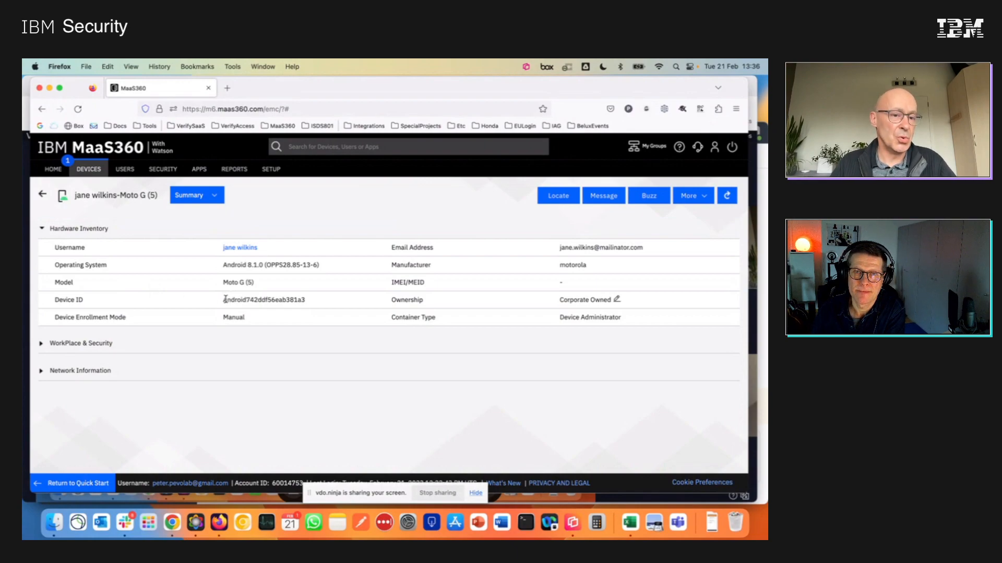
left_click_drag(224, 300, 305, 302)
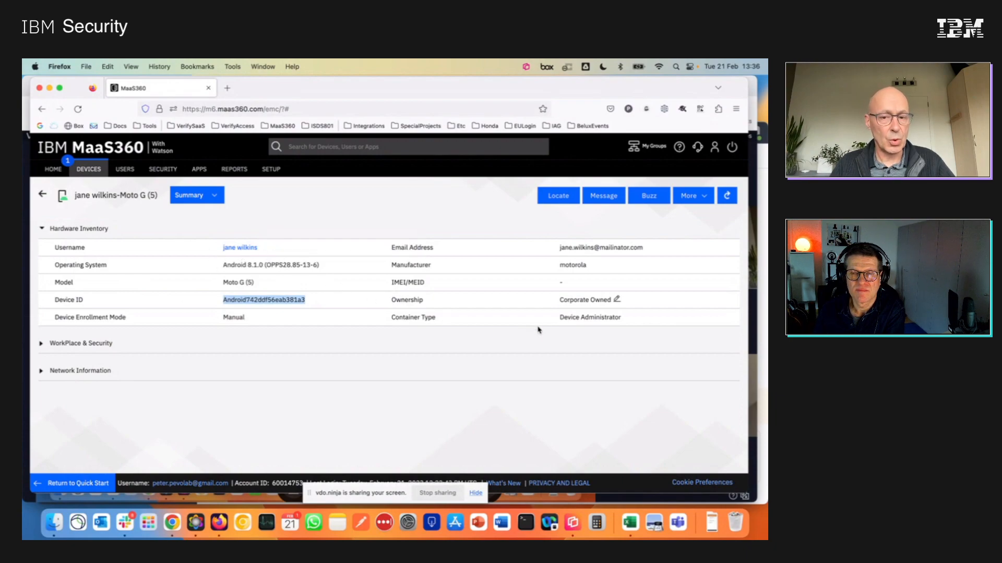
left_click_drag(560, 317, 626, 320)
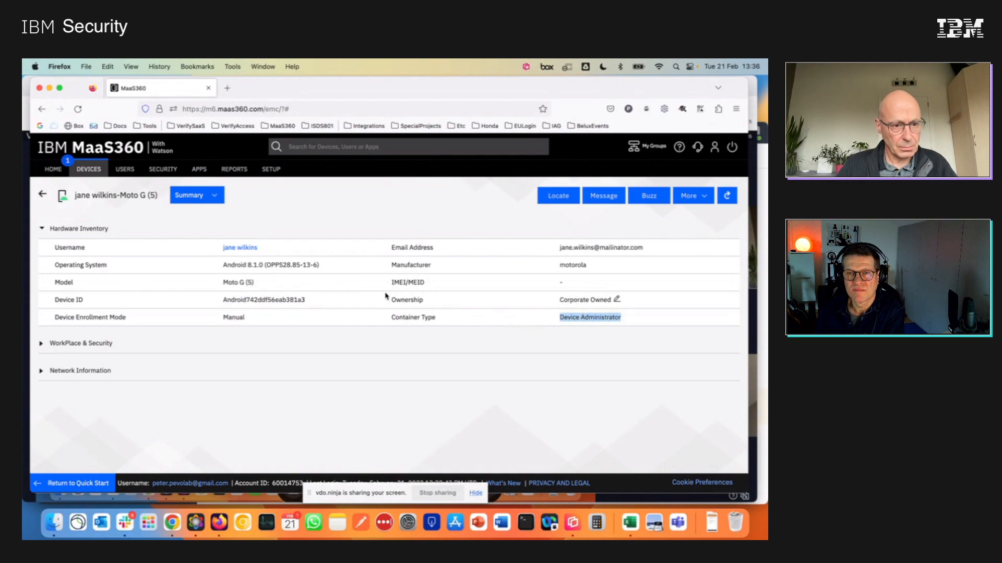
Collapse Hardware Inventory, expand WorkPlace & Security and review the device's applied policy, security status and compliance details.
left_click(43, 229)
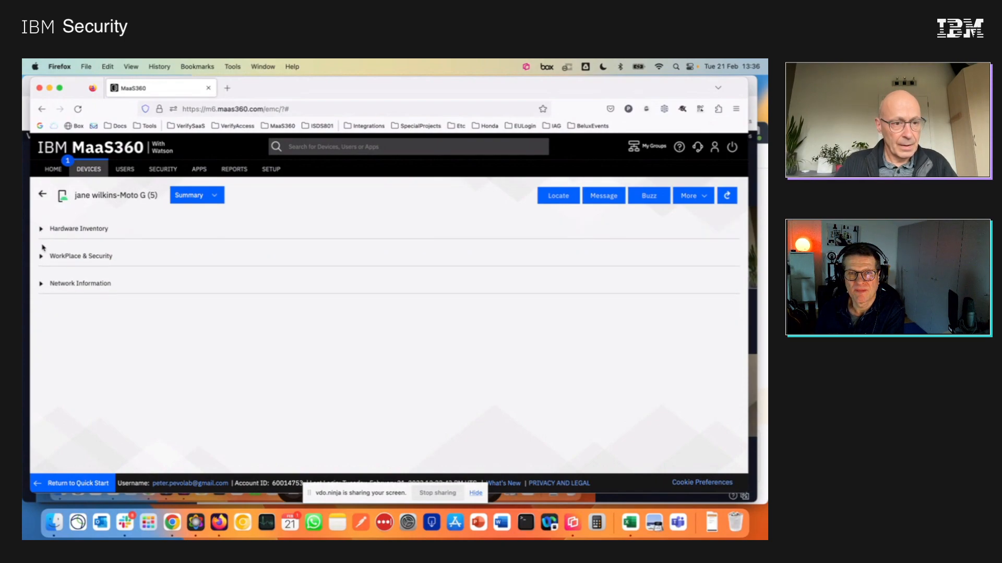
left_click(42, 257)
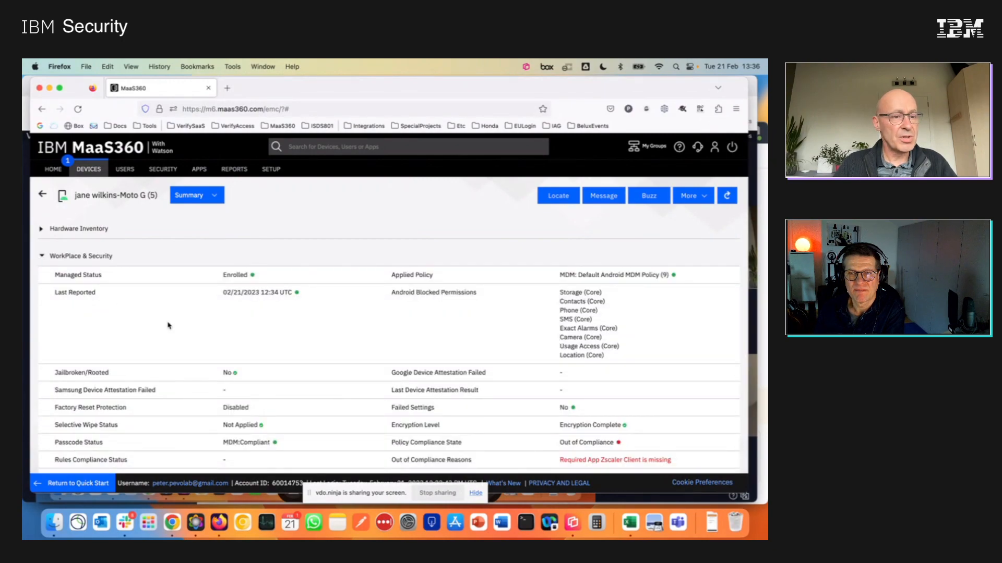
scroll(168, 326, "down", 2)
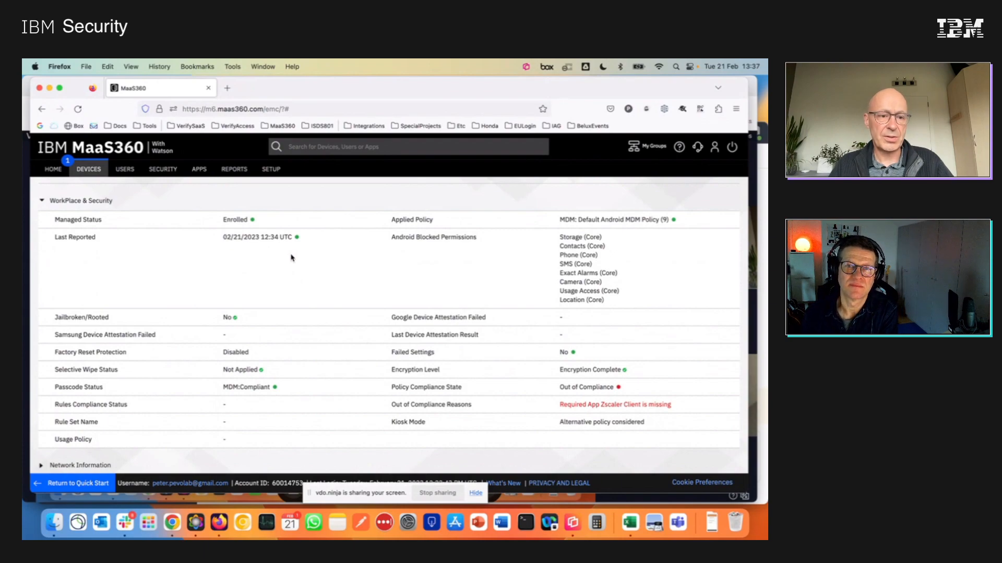
scroll(291, 258, "down", 1)
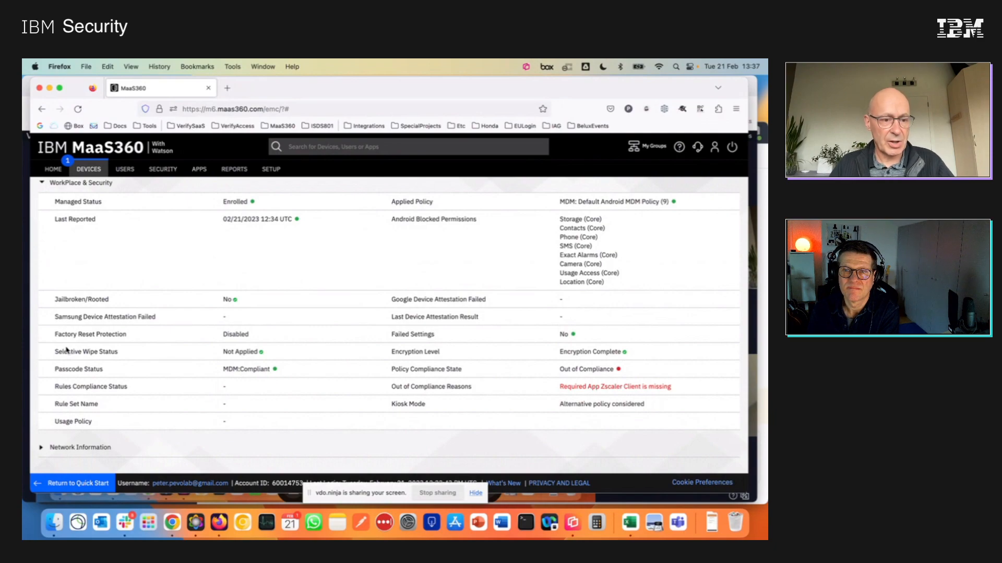
scroll(66, 349, "down", 1)
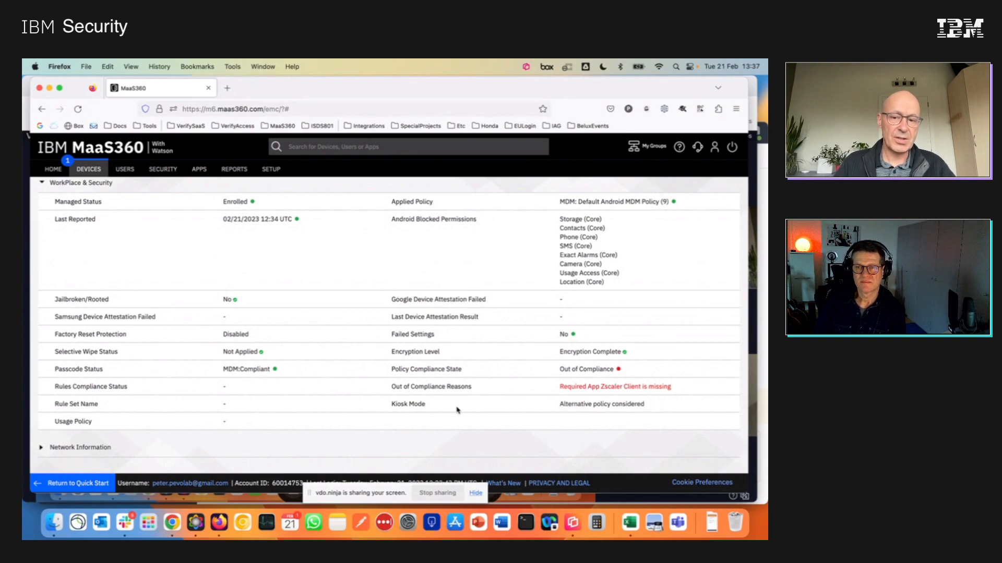
scroll(406, 395, "down", 1)
scroll(405, 395, "up", 3)
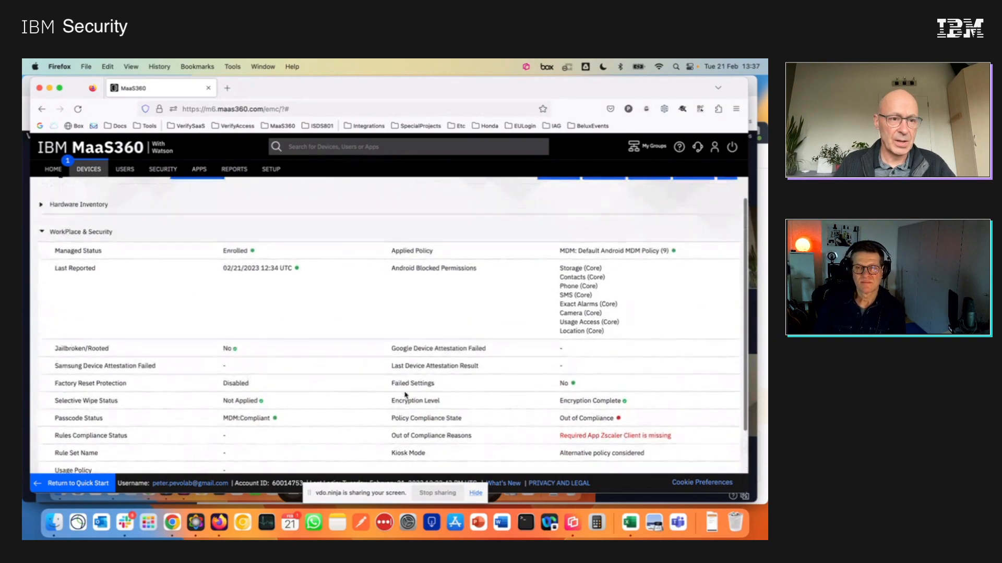
Collapse the device's WorkPlace & Security section and open the app catalog.
scroll(405, 392, "down", 1)
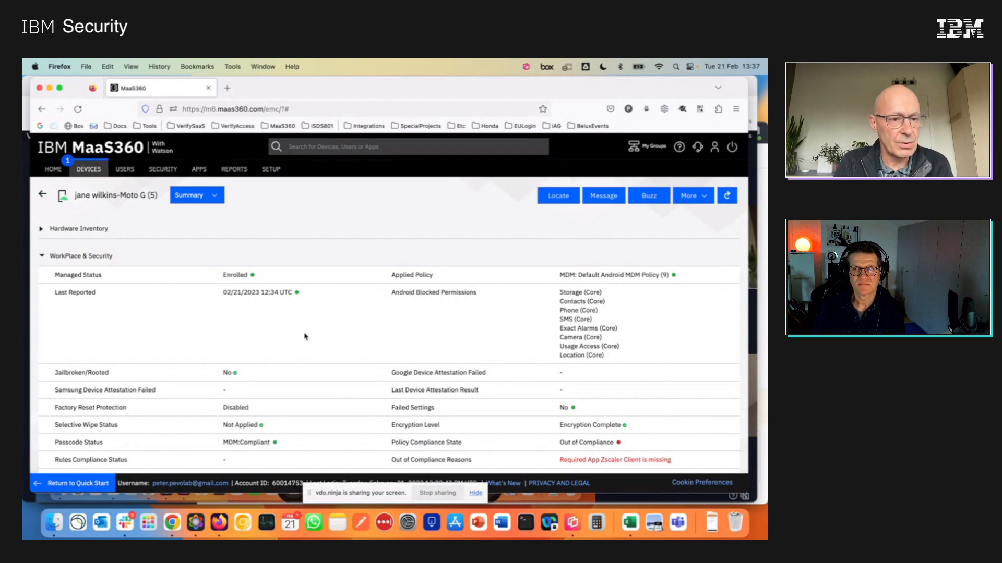
left_click(42, 256)
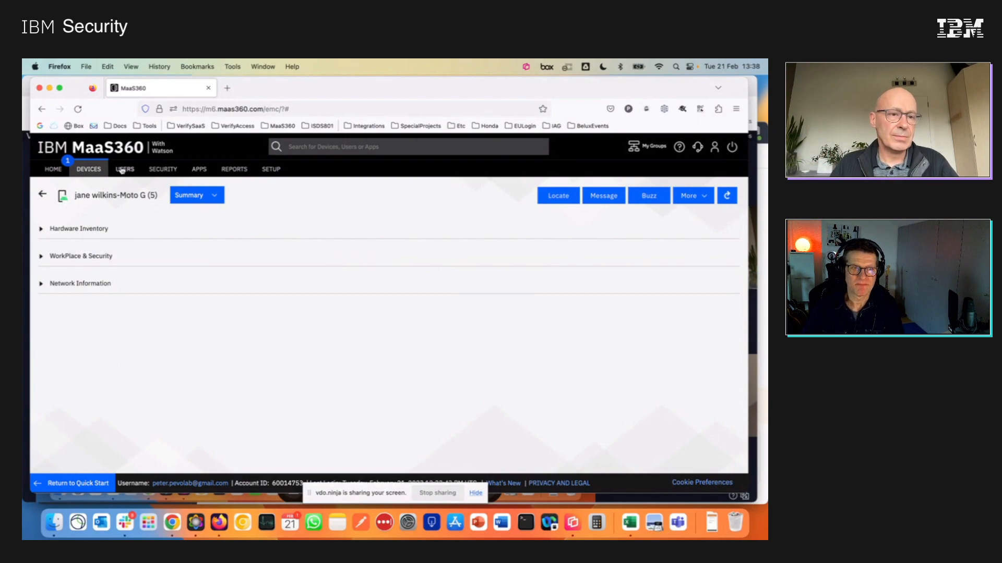
mouse_move(121, 169)
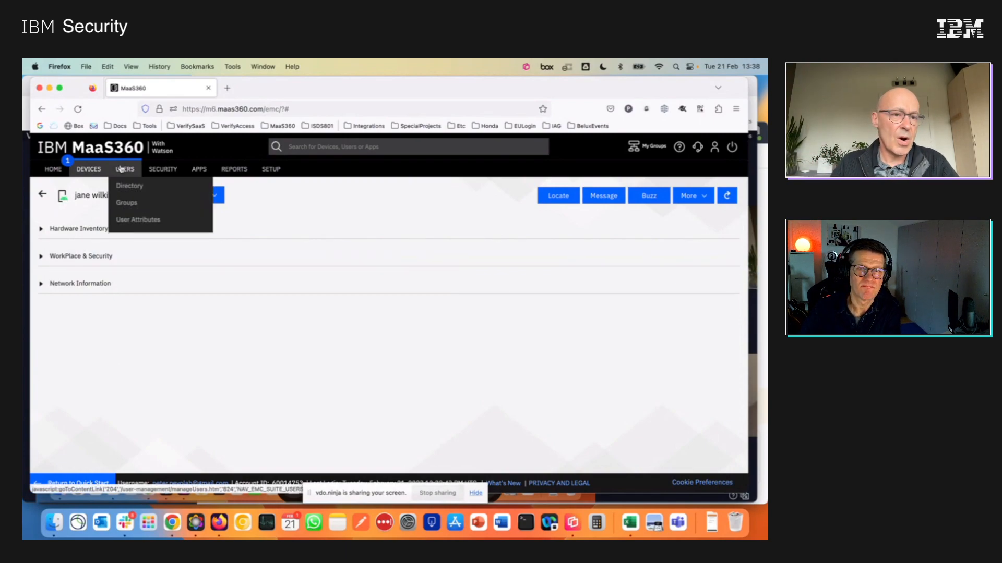
mouse_move(204, 172)
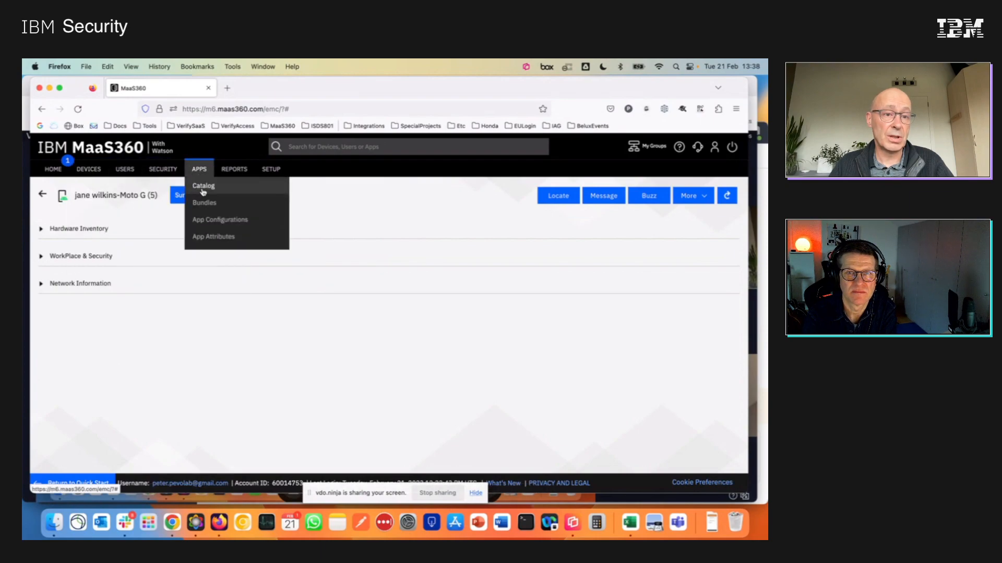
left_click(203, 192)
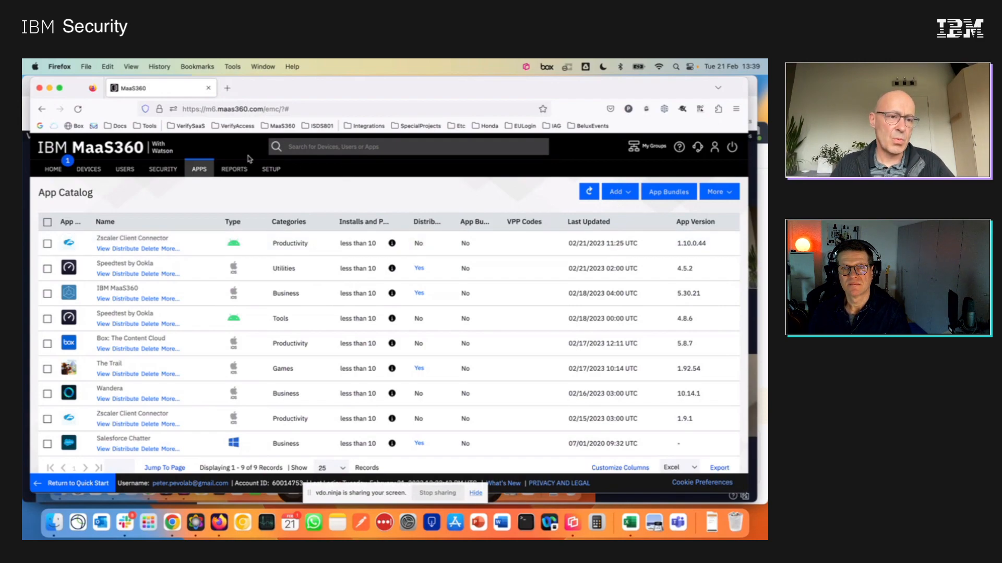
Start distributing the Android Zscaler Client Connector app, targeting the new user's Moto G (5) as the specific device.
left_click(47, 244)
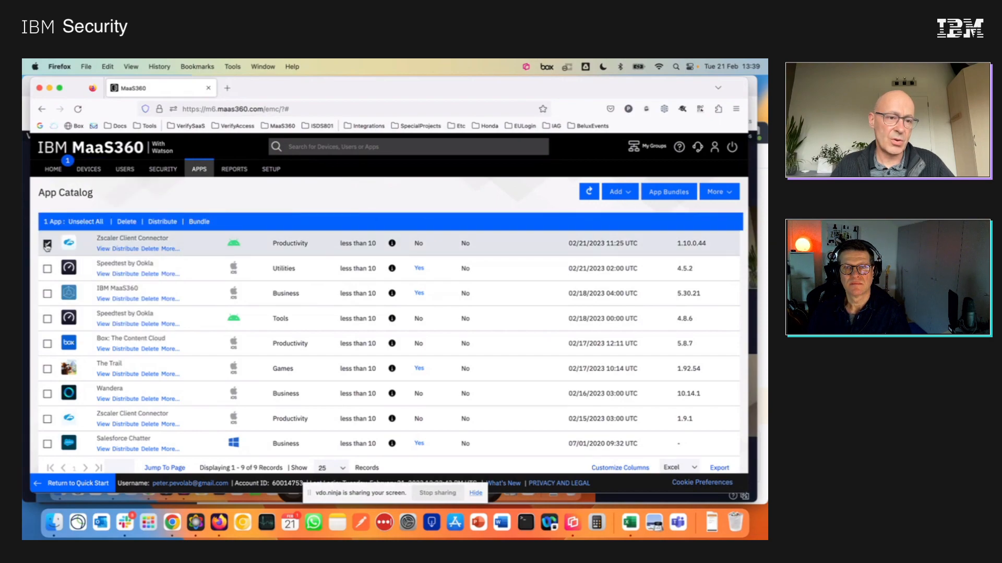
left_click(47, 244)
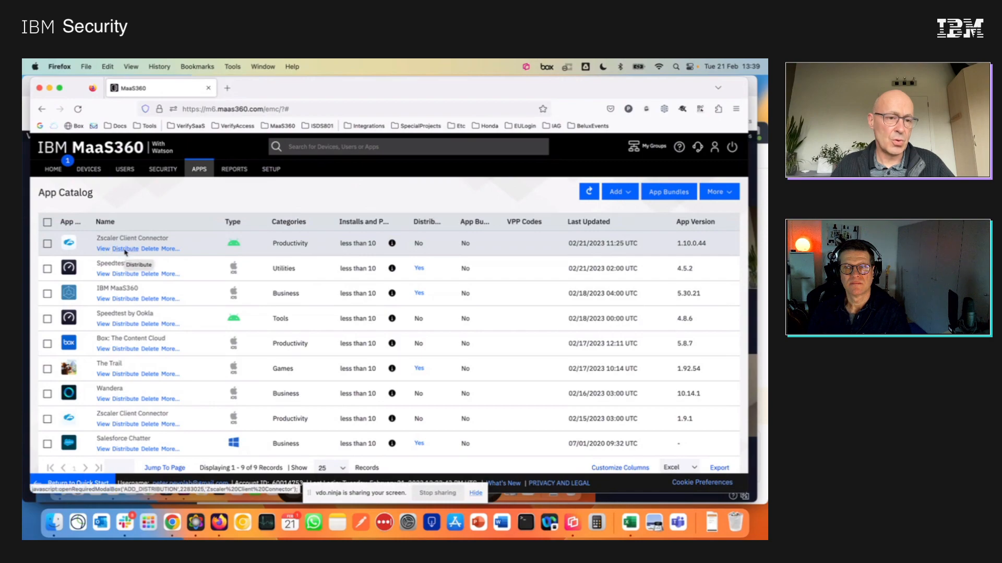
left_click(124, 250)
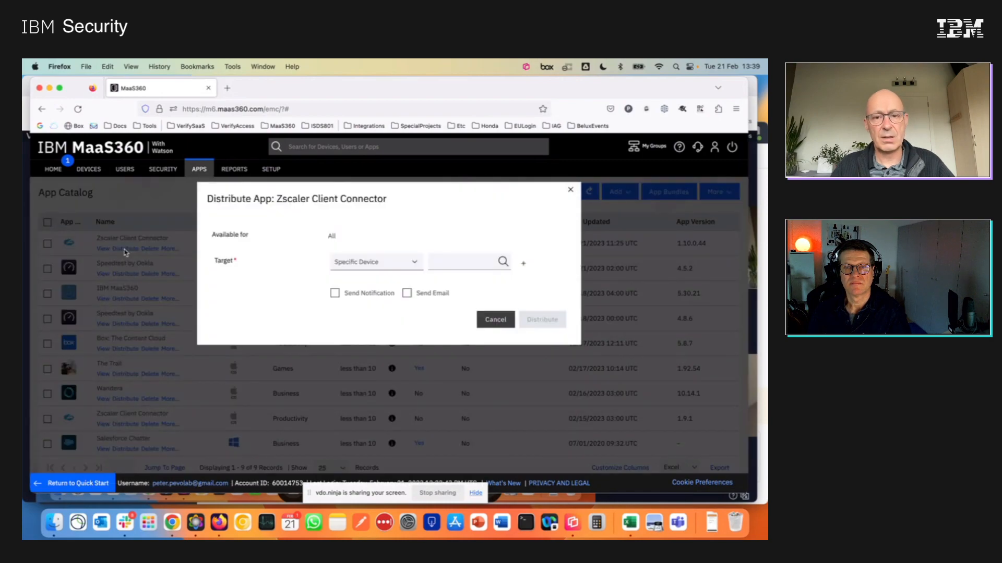
left_click(437, 262)
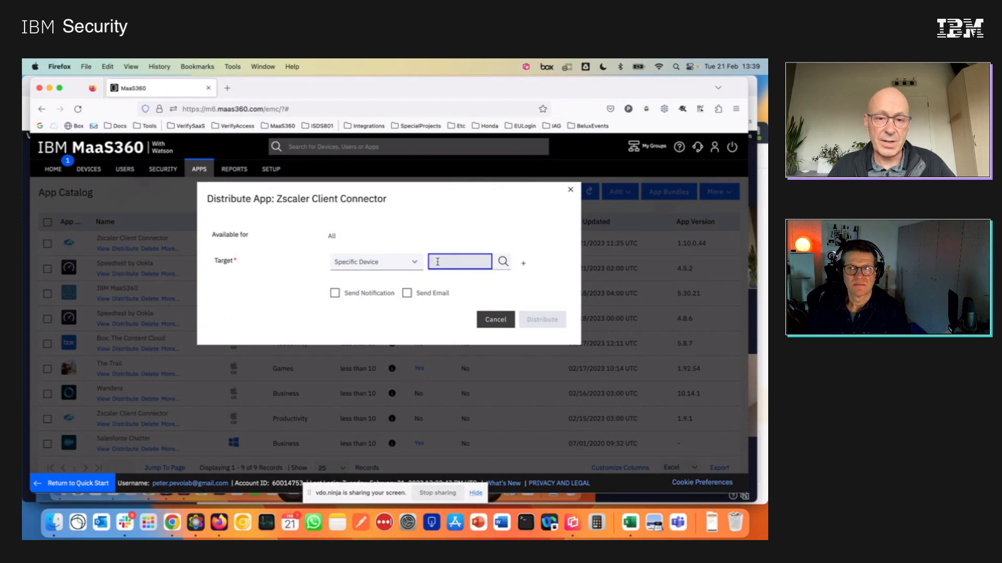
left_click(415, 262)
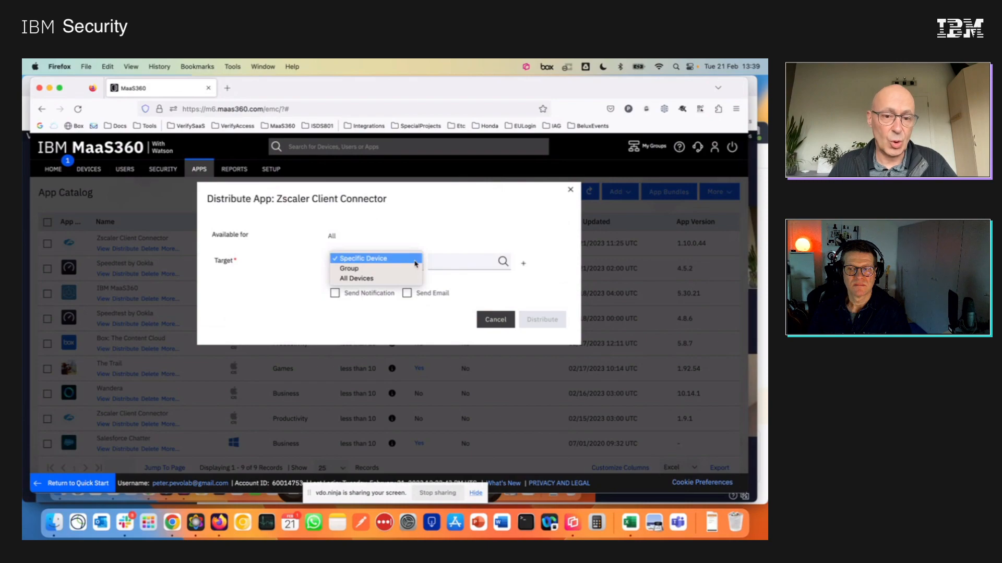
left_click(440, 261)
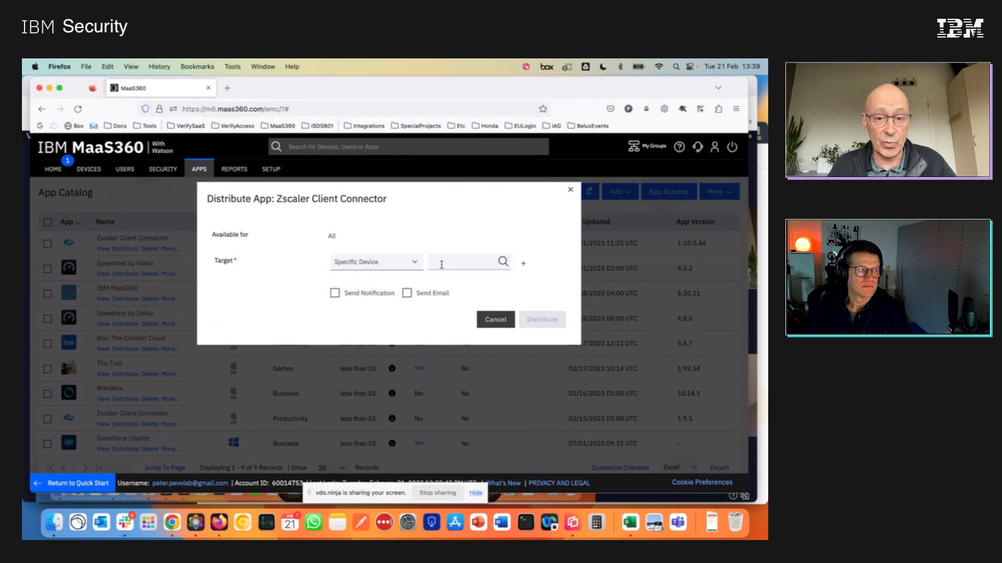
left_click(445, 262)
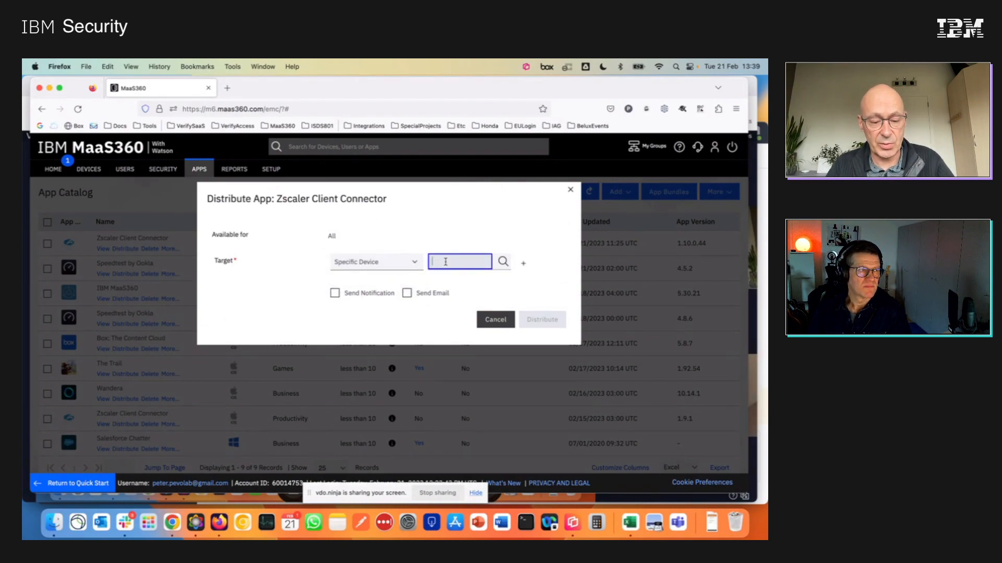
type("M")
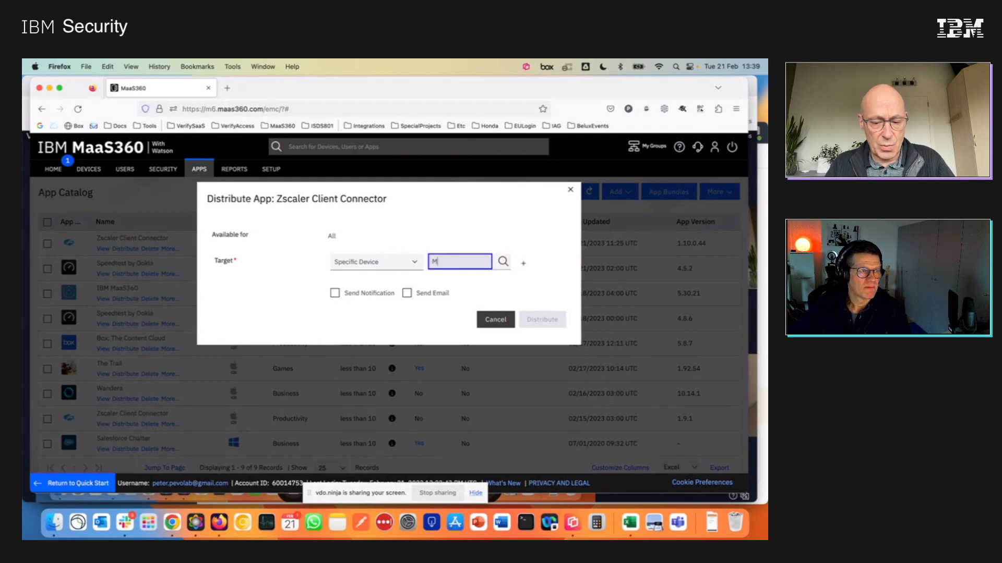
type("ot")
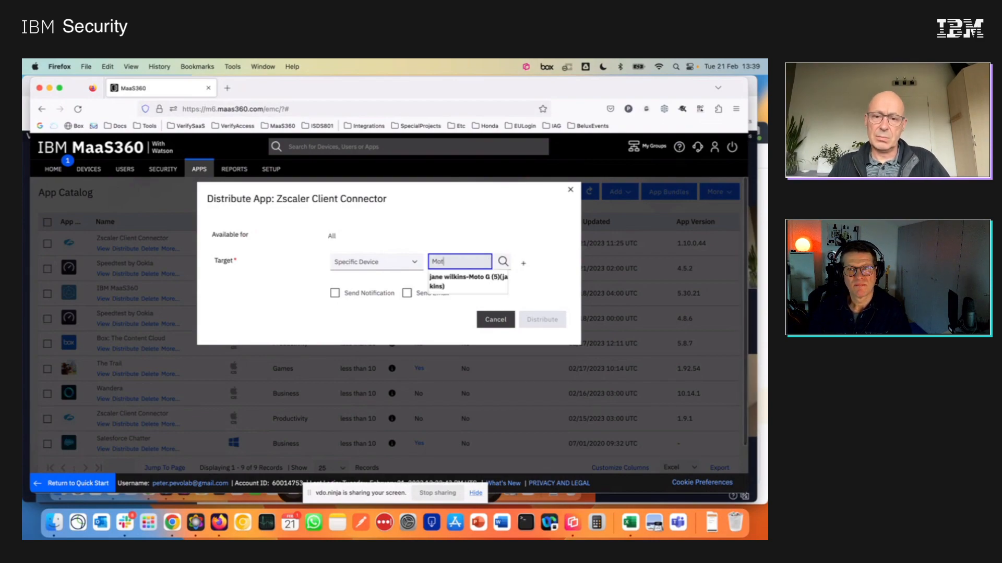
left_click(496, 277)
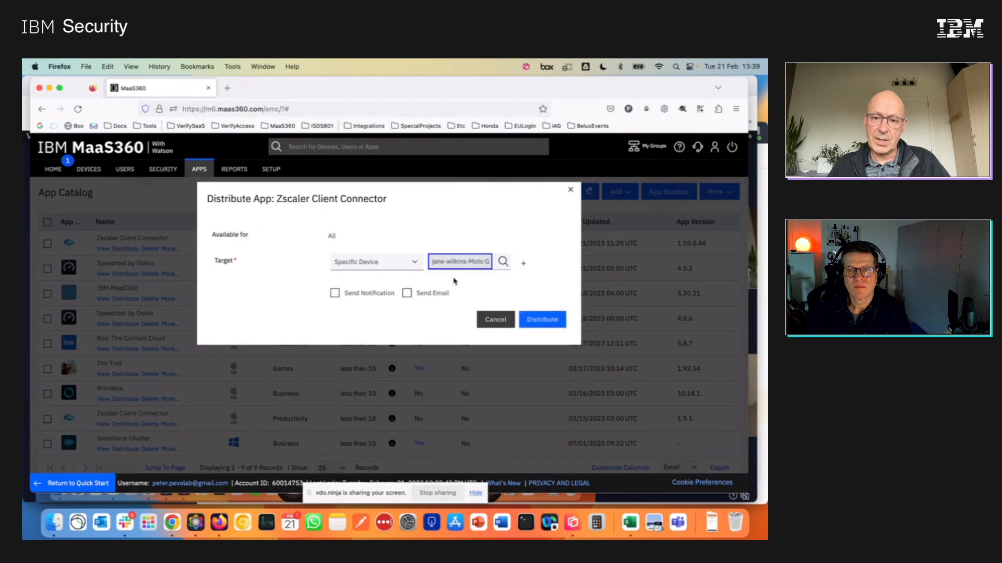
Enable Send Notification and Send Email, and distribute the Zscaler Client Connector app to the selected device.
left_click(335, 293)
left_click(407, 294)
left_click(540, 320)
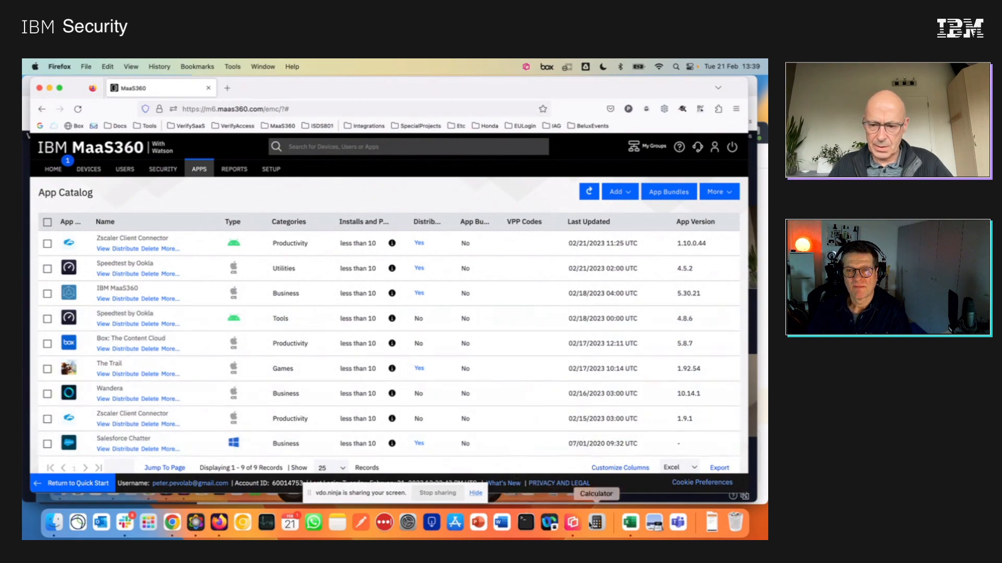
Switch to Reflector 4 and enlarge the mirrored phone window over the app catalog.
left_click(573, 523)
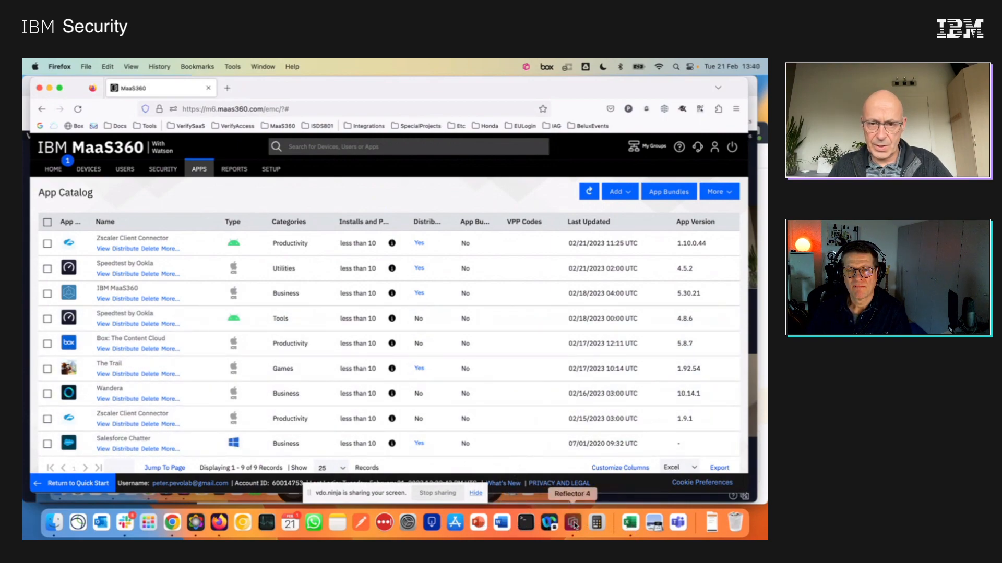
left_click_drag(441, 195, 505, 149)
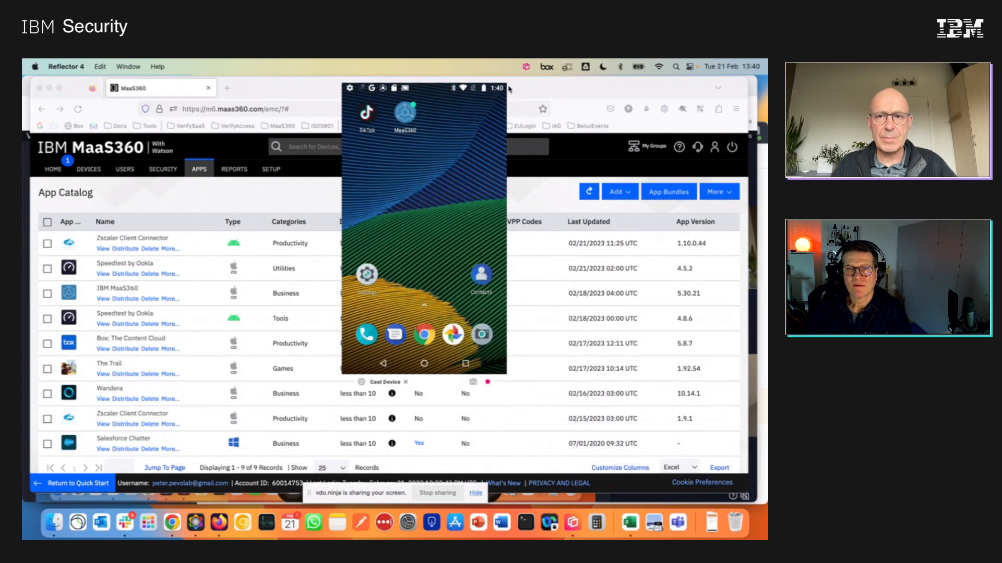
left_click_drag(509, 87, 537, 85)
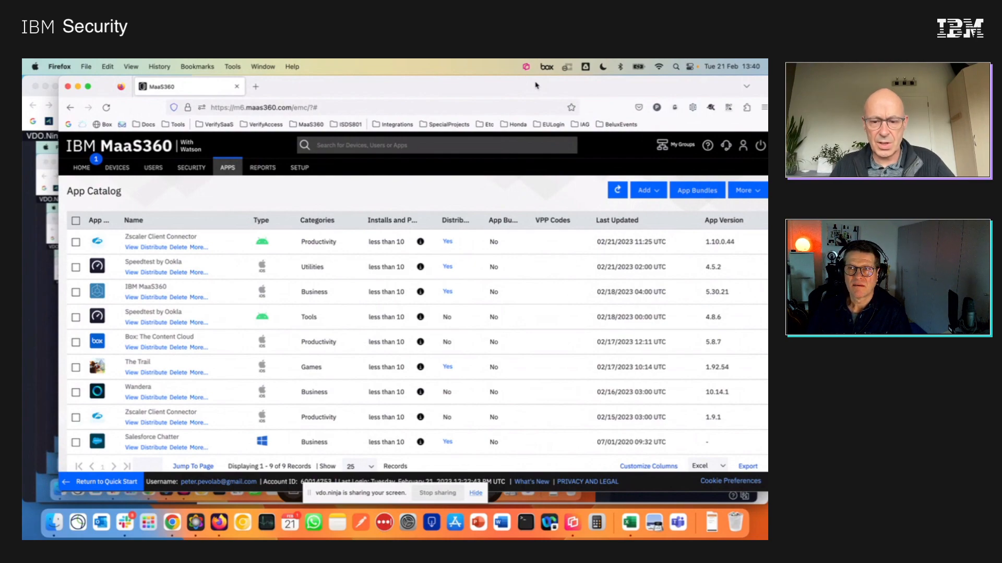
left_click(572, 523)
left_click_drag(500, 371, 578, 465)
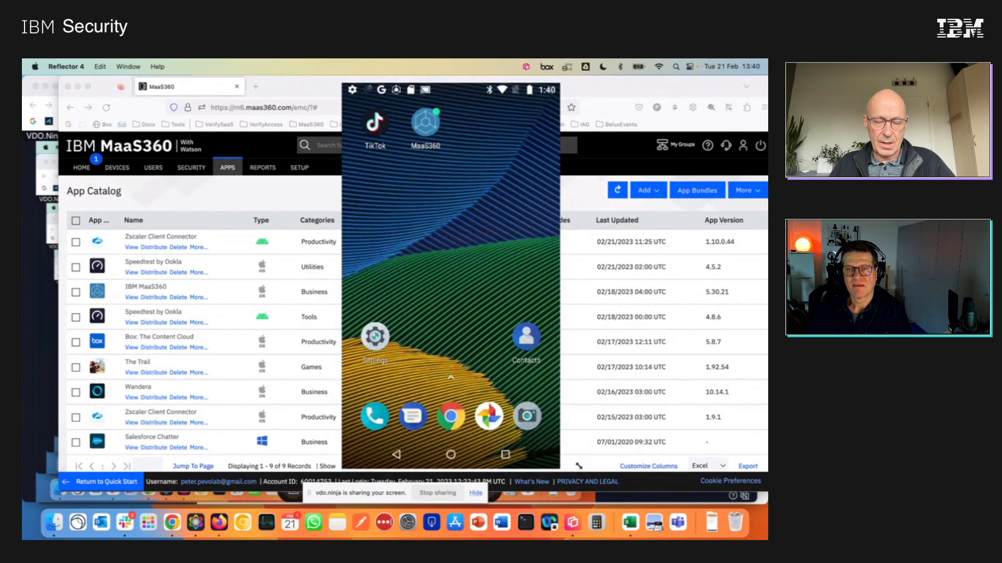
Reposition the mirrored phone window and enlarge it to view the Zscaler Client Connector page in Google Play.
left_click_drag(478, 209, 385, 207)
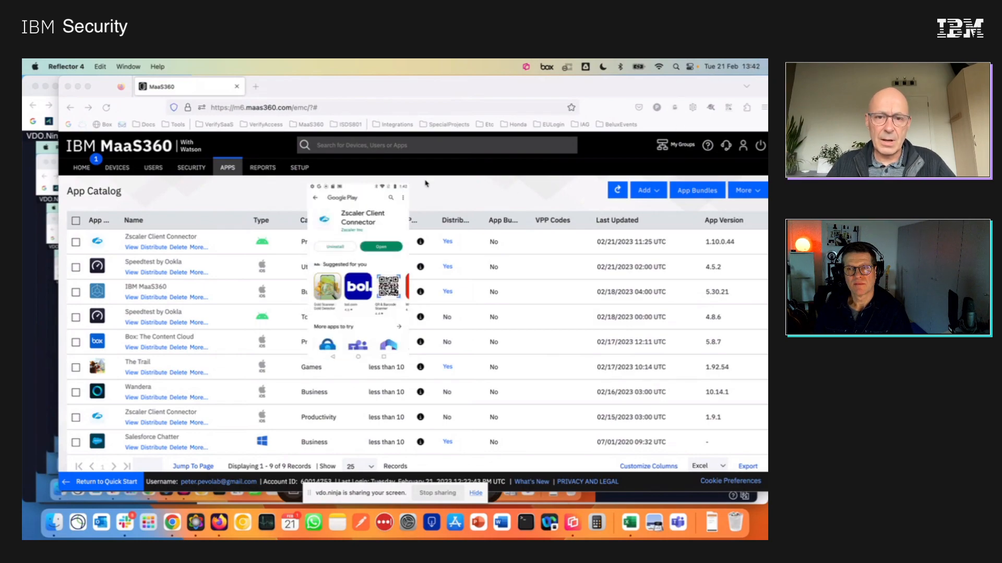
left_click_drag(411, 187, 498, 158)
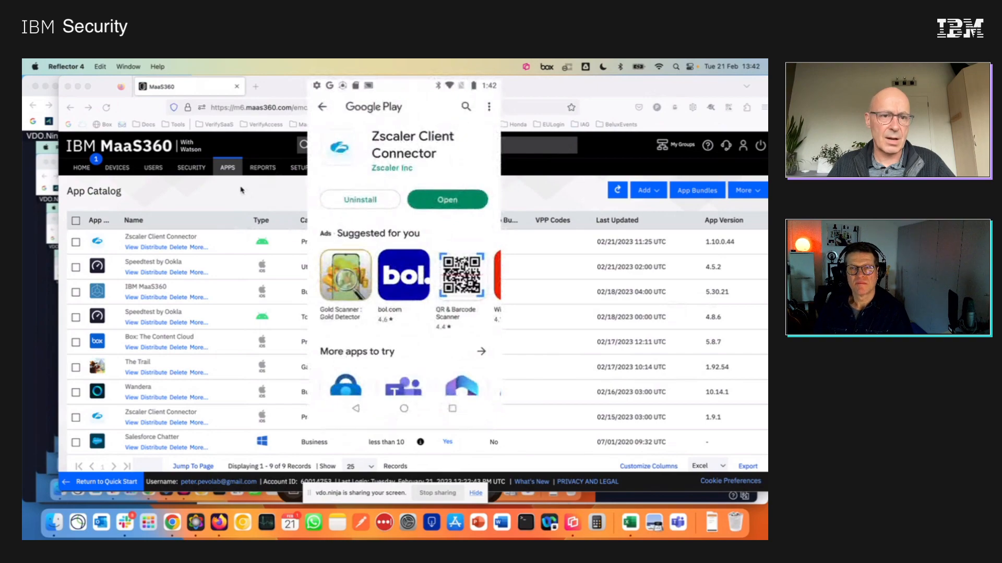
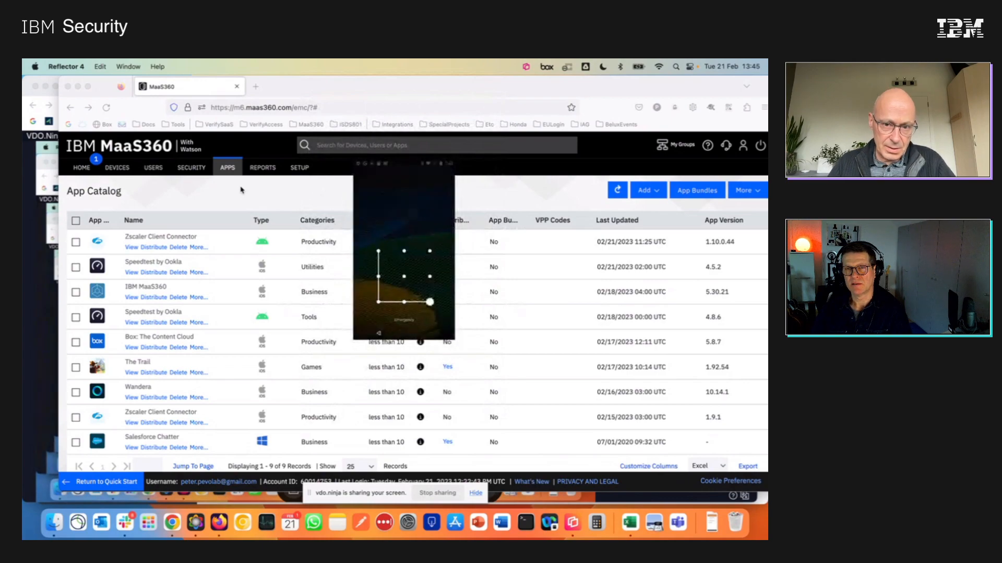
Enlarge and reposition the mirrored phone window to view the MaaS360 app on the phone.
left_click_drag(454, 161, 533, 121)
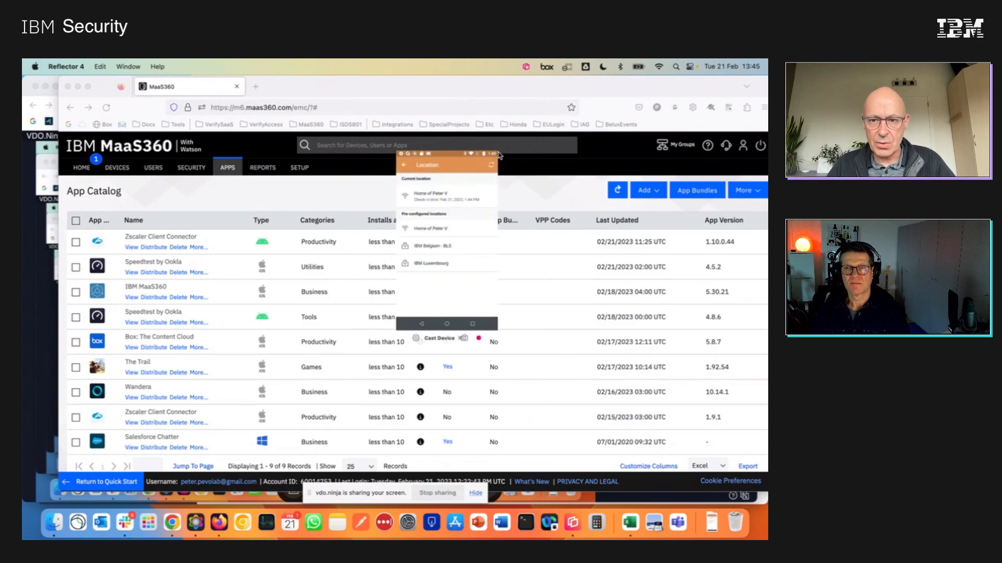
left_click_drag(496, 152, 567, 81)
left_click_drag(486, 101, 333, 159)
left_click_drag(389, 137, 453, 112)
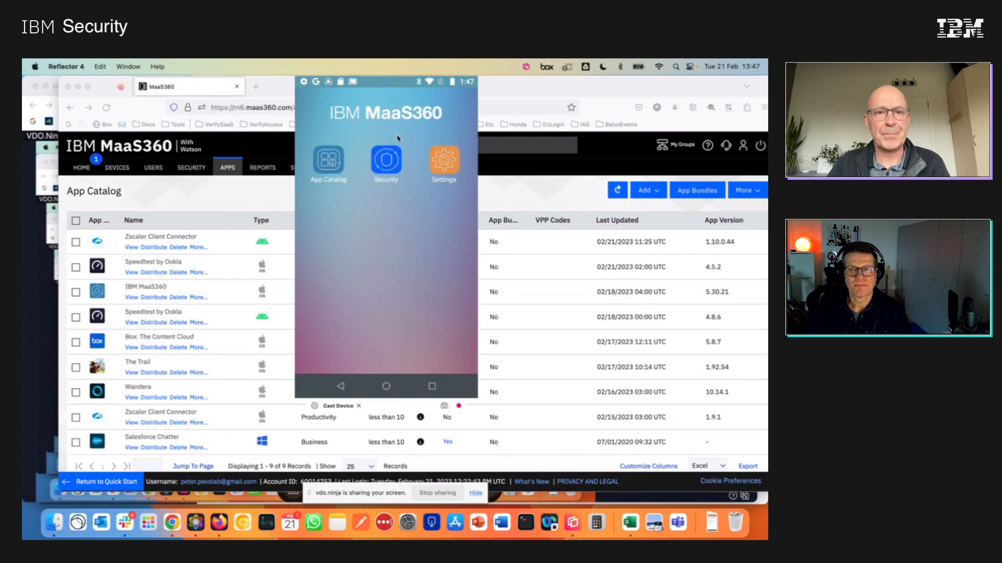
Return to the MaaS360 portal in Firefox and open the new user's Moto G (5) from the device inventory.
left_click(207, 200)
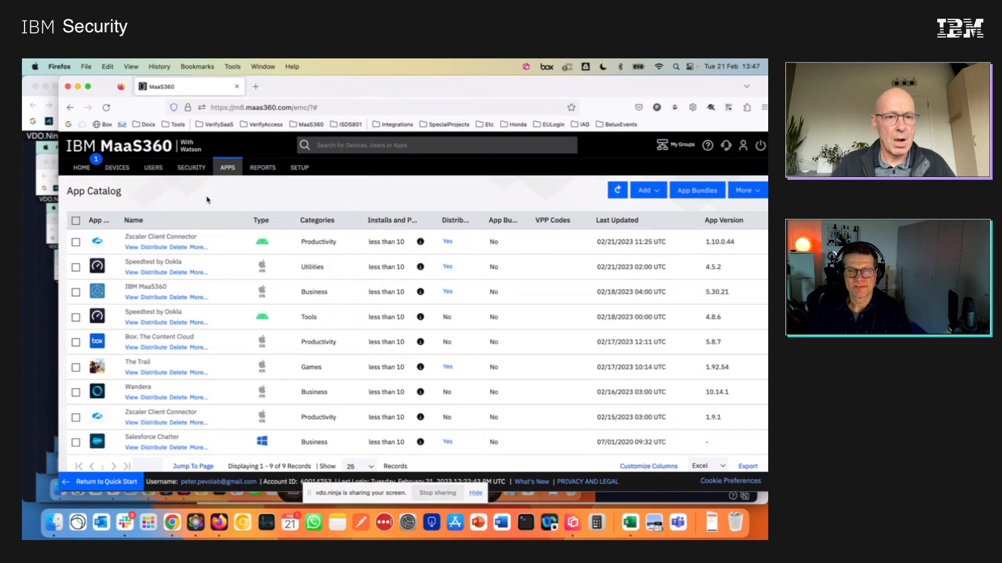
mouse_move(111, 164)
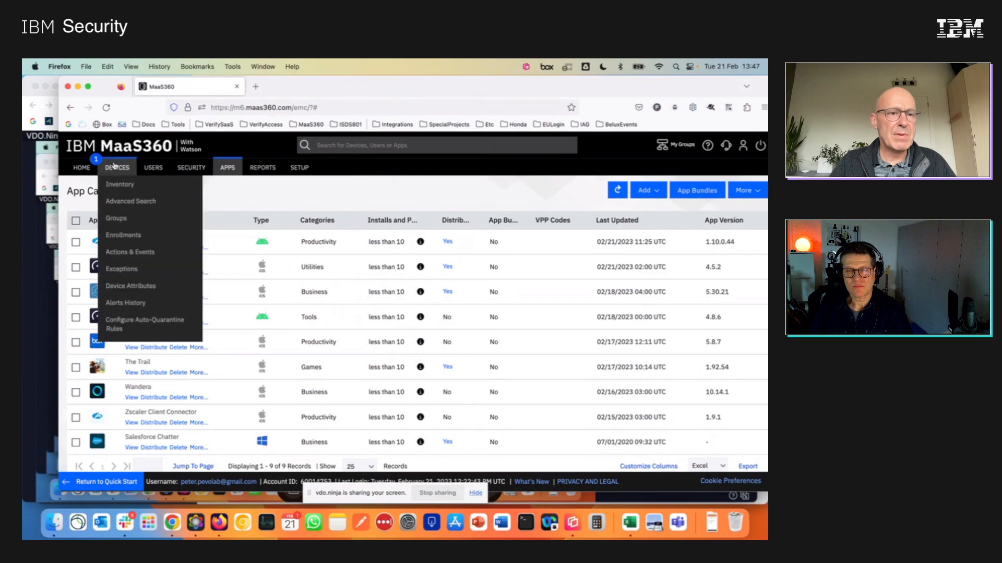
left_click(120, 185)
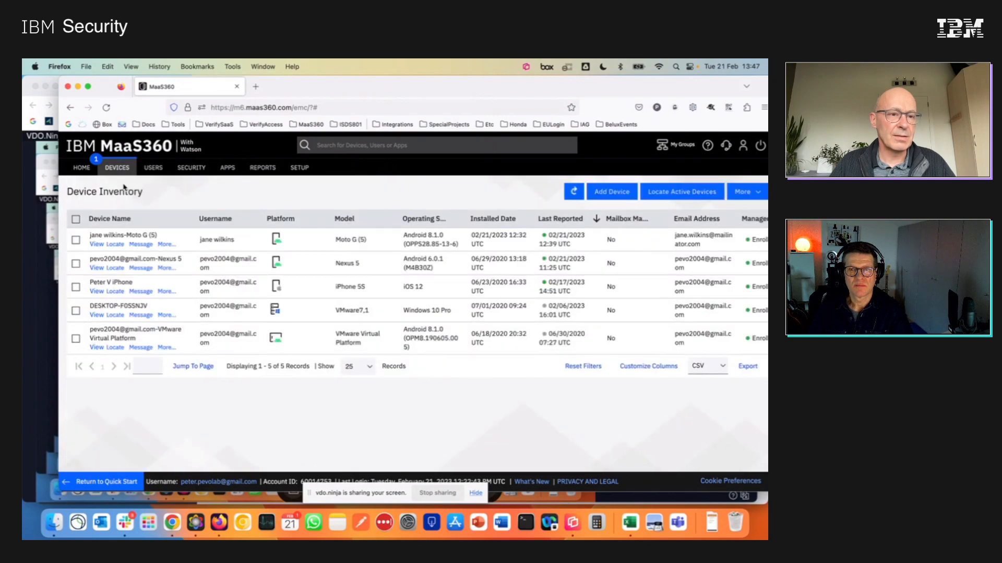
left_click(162, 240)
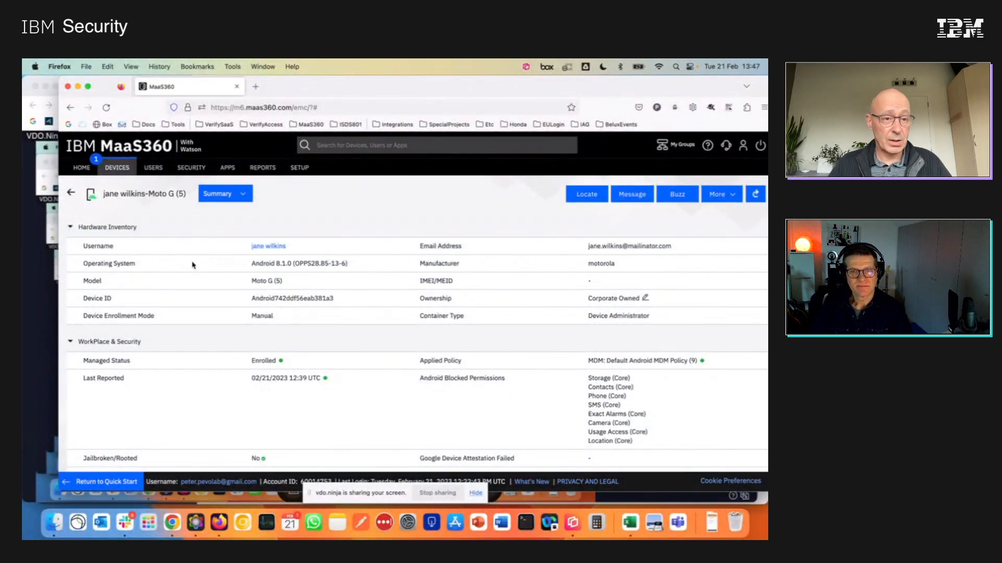
Enlarge the page to 120% and examine the WorkPlace & Security details in the device summary, including passcode, encryption and policy compliance.
scroll(181, 326, "down", 2)
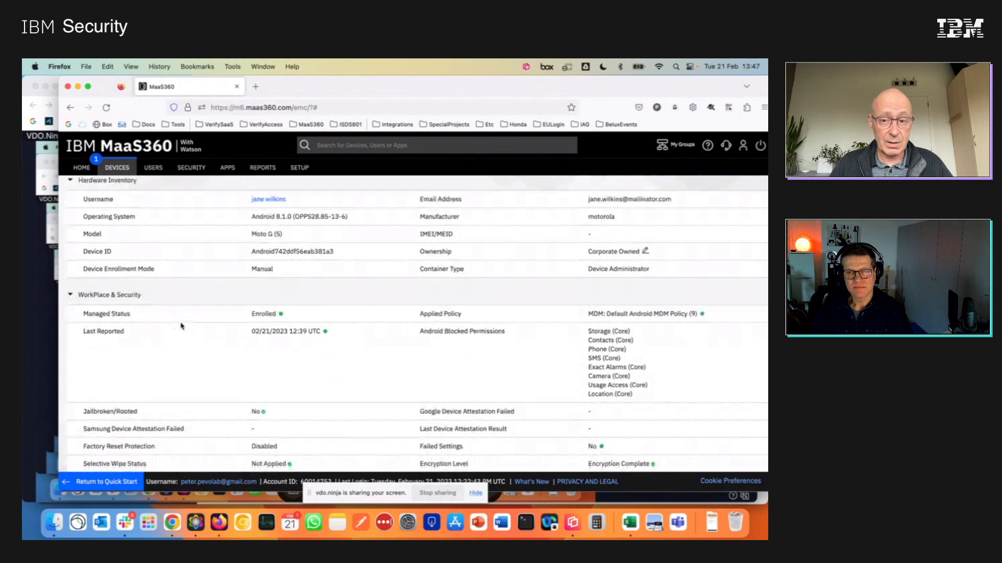
scroll(510, 355, "down", 5)
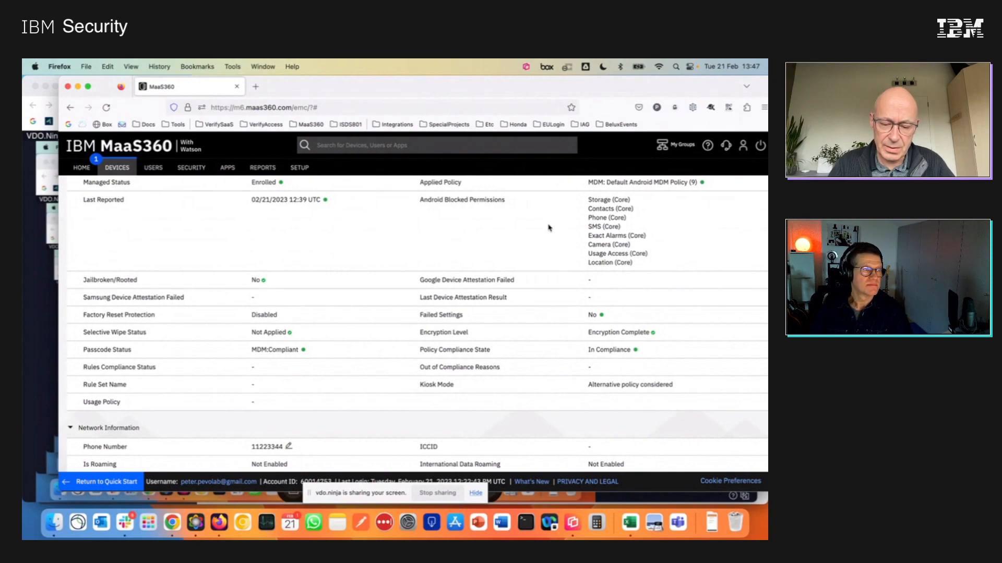
key("super+equal")
key("super+equal")
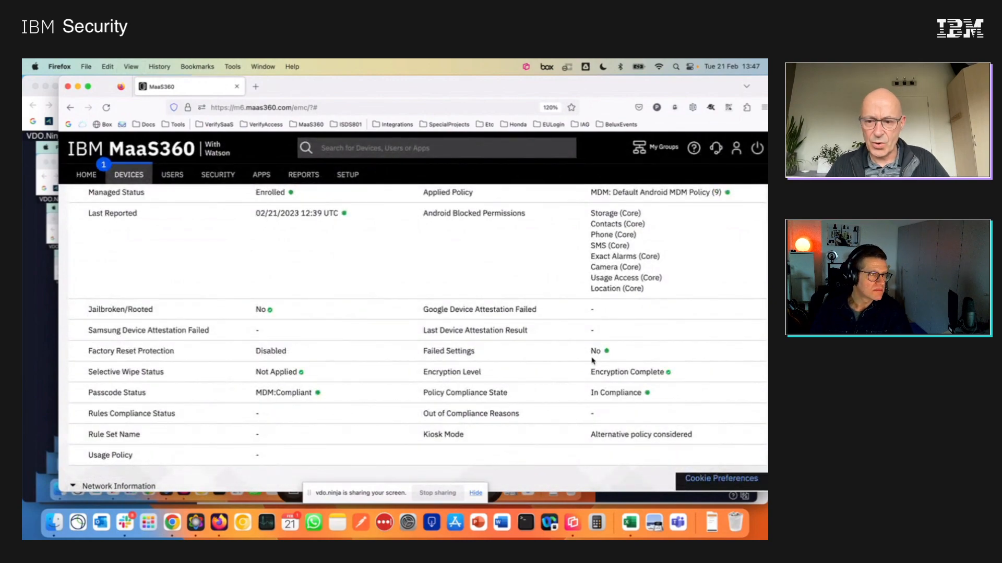
scroll(593, 360, "up", 2)
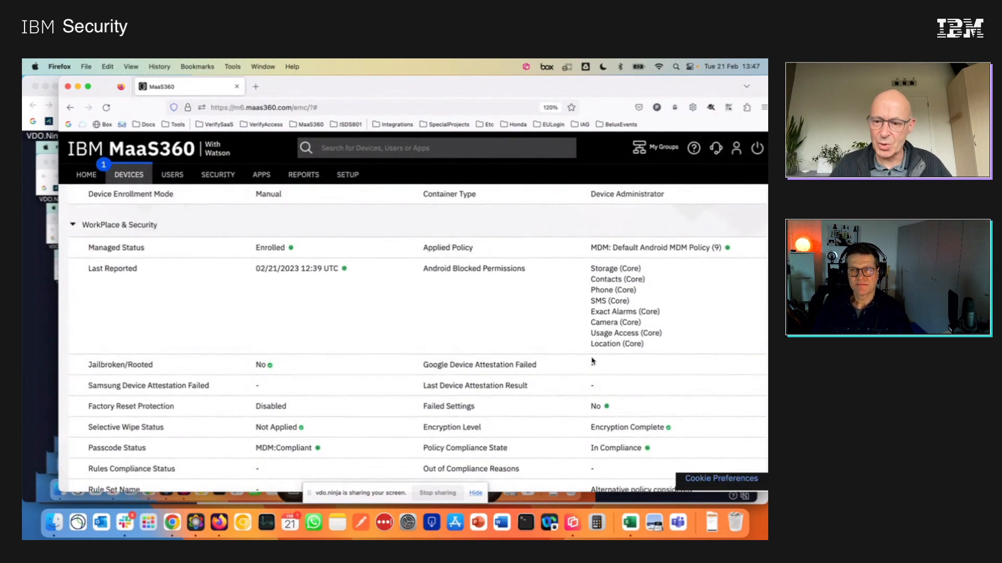
scroll(599, 366, "down", 3)
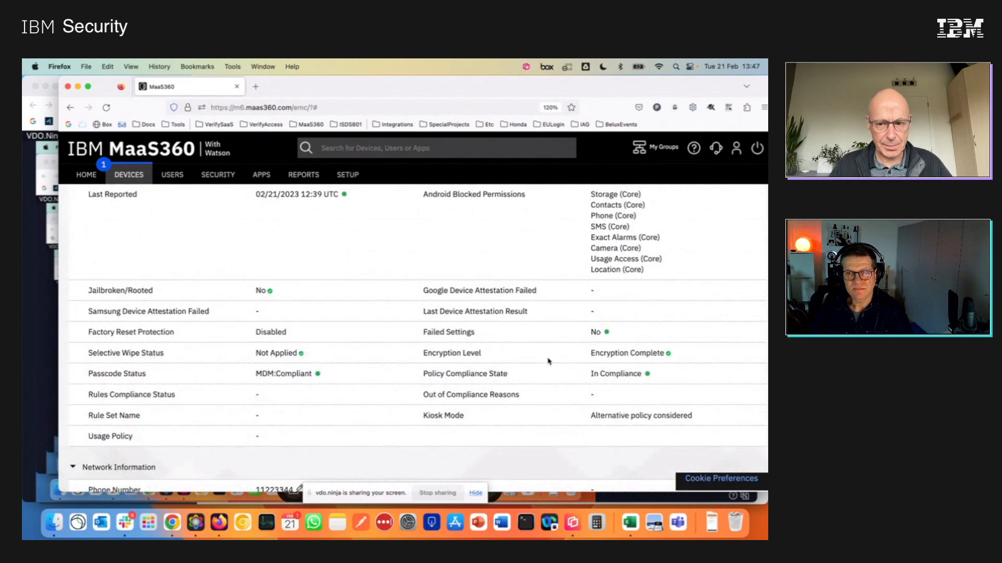
scroll(655, 373, "up", 3)
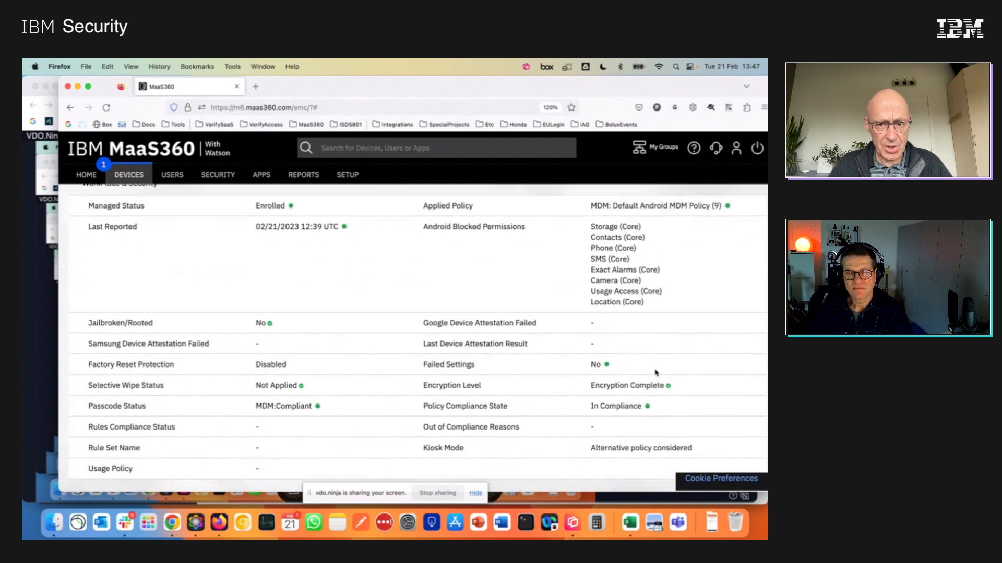
scroll(656, 373, "up", 3)
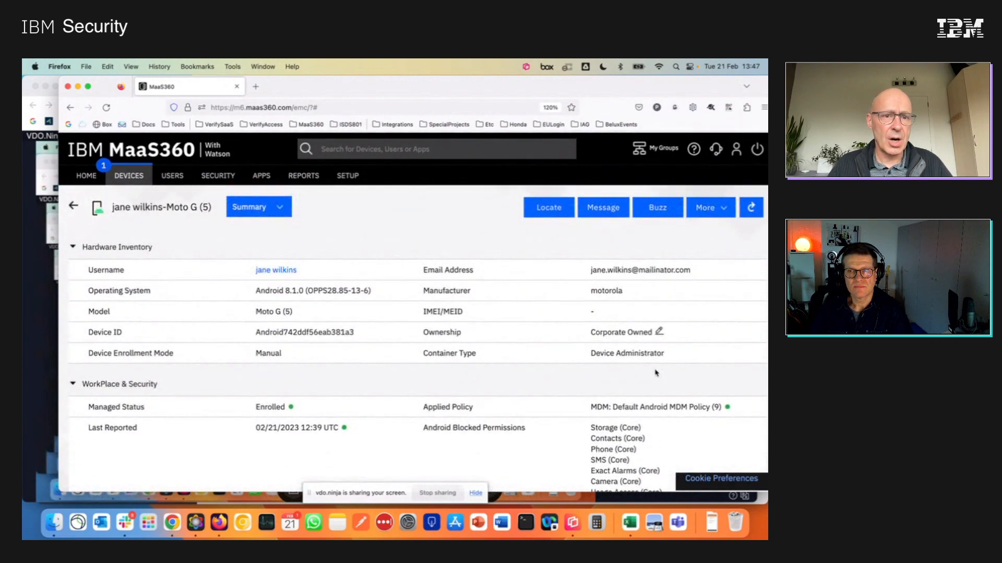
Show the apps installed on the Moto G (5) and examine the list for user-installed apps such as TikTok.
left_click(283, 207)
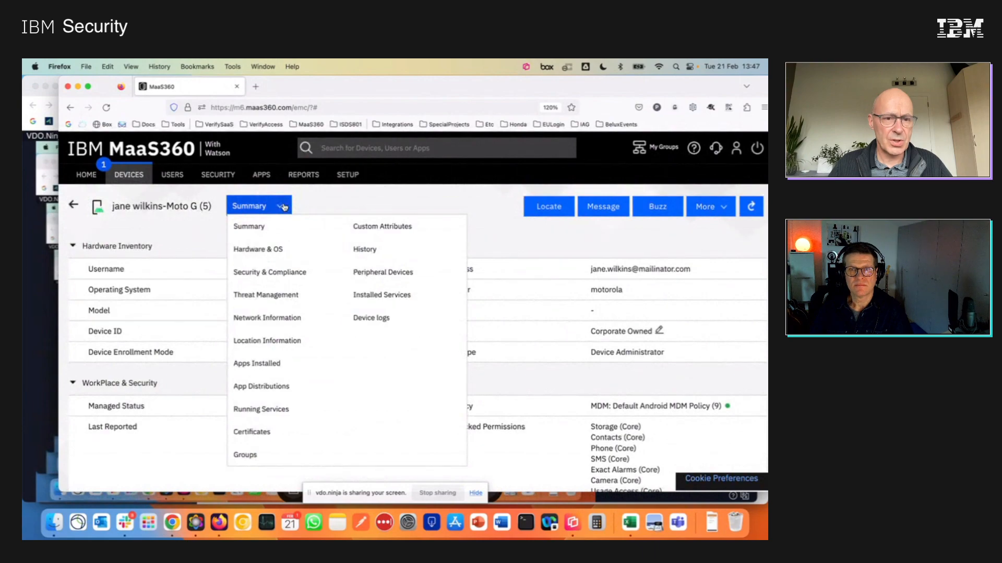
left_click(275, 367)
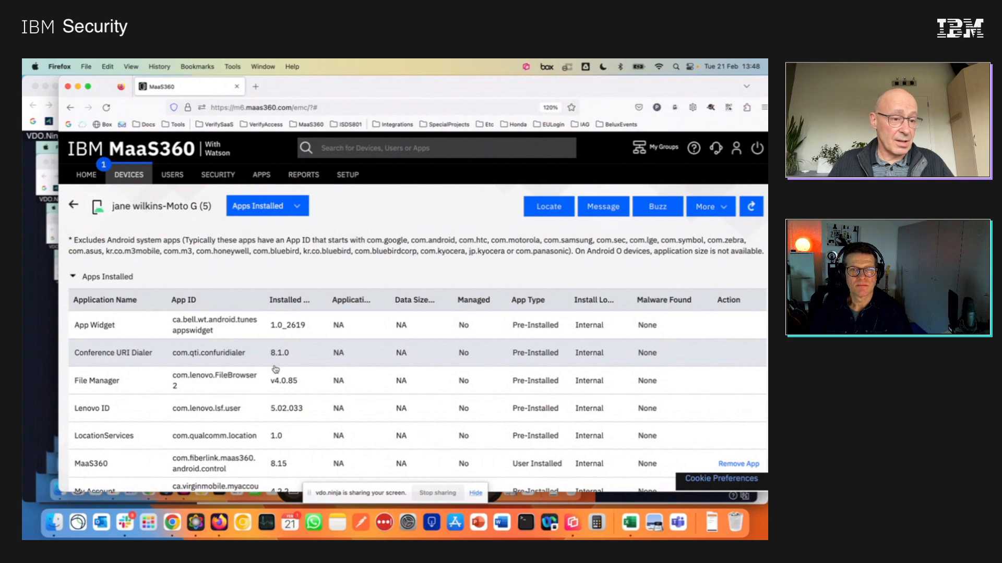
scroll(275, 369, "down", 3)
scroll(275, 368, "down", 5)
scroll(275, 369, "down", 7)
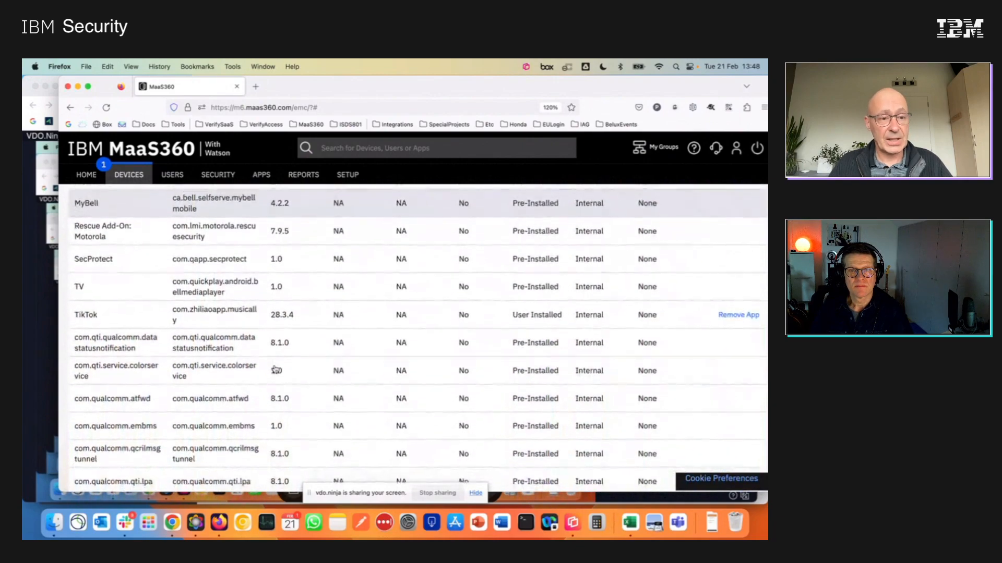
scroll(275, 369, "down", 4)
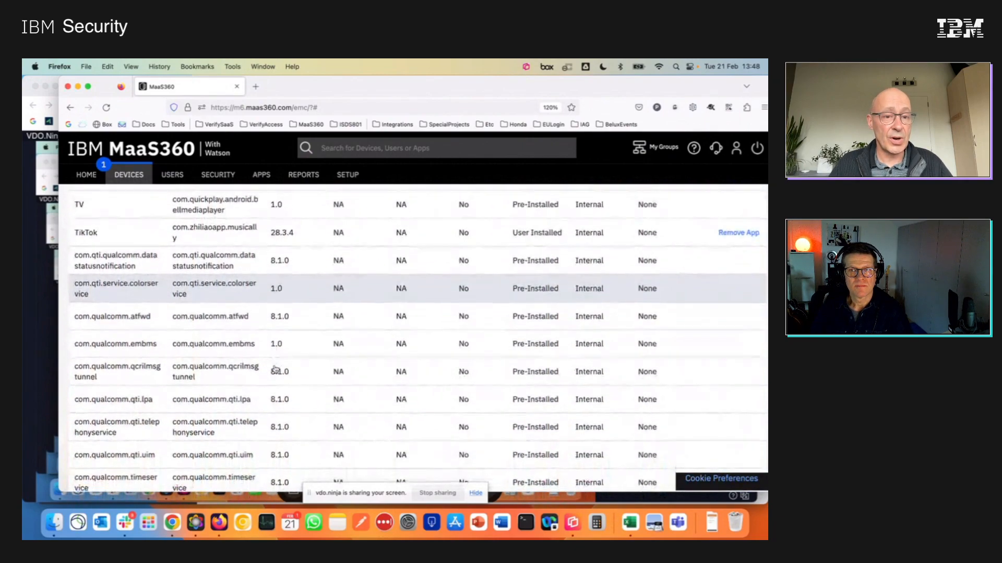
scroll(275, 369, "up", 3)
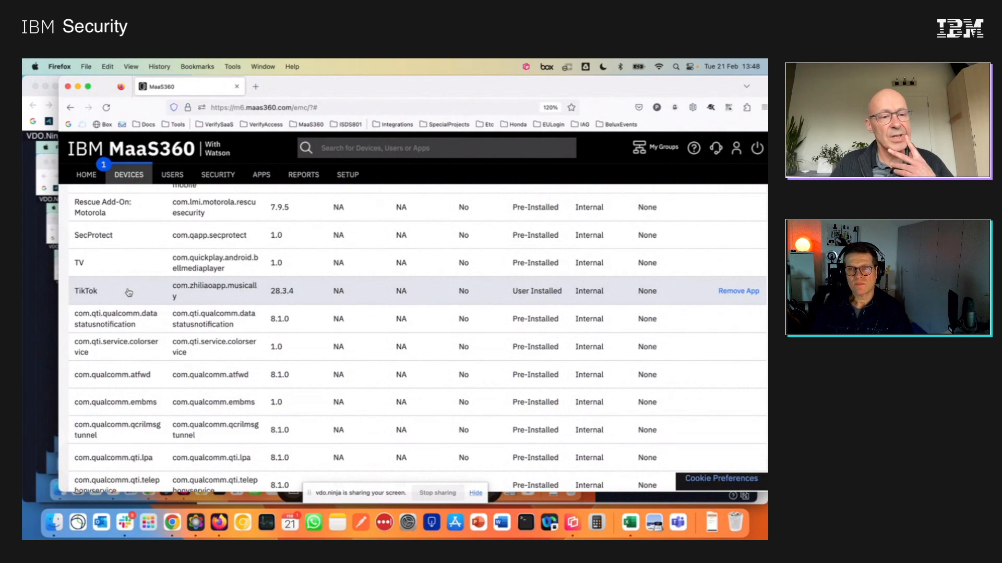
scroll(128, 293, "down", 1)
scroll(128, 293, "down", 3)
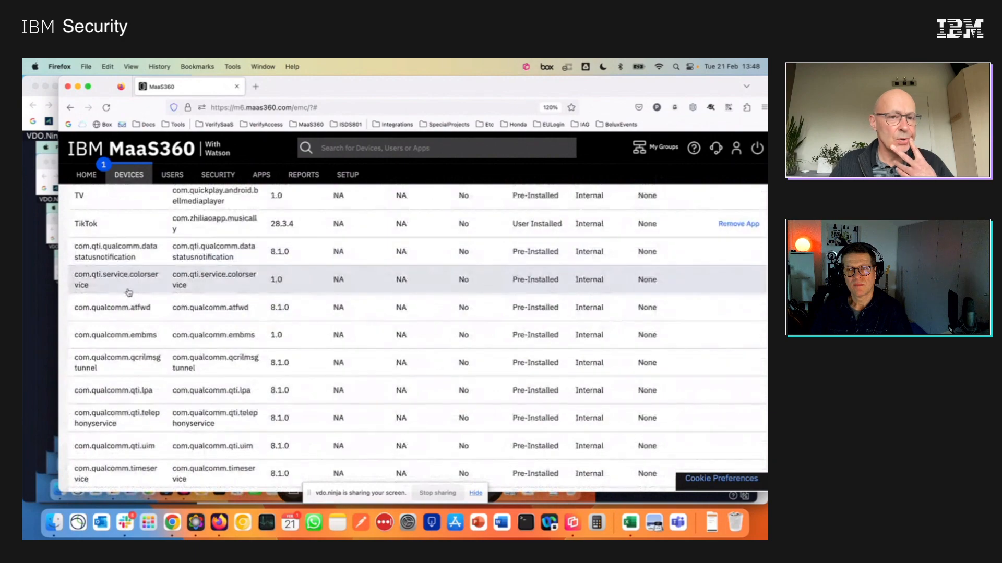
scroll(303, 306, "down", 6)
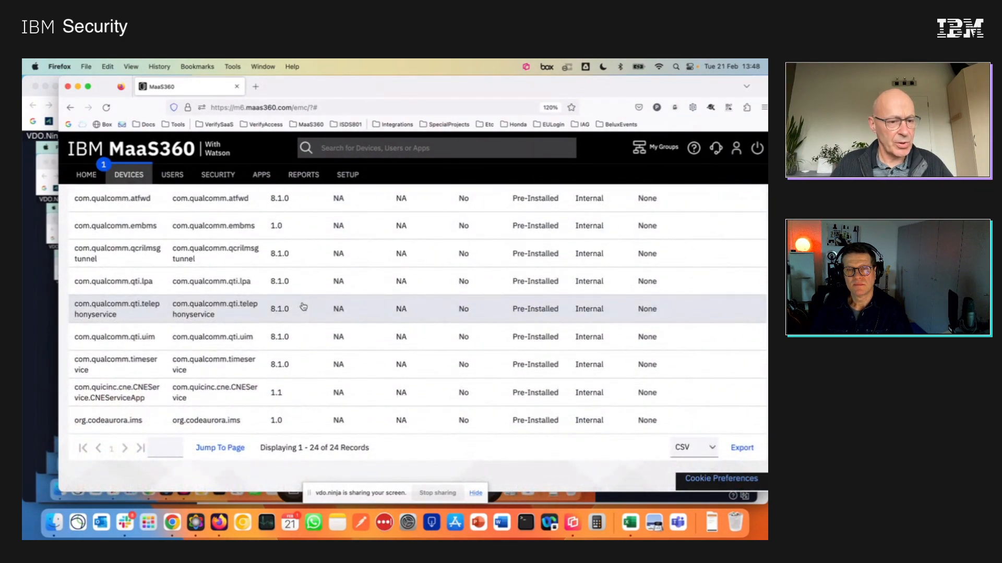
scroll(303, 307, "up", 10)
scroll(304, 307, "up", 5)
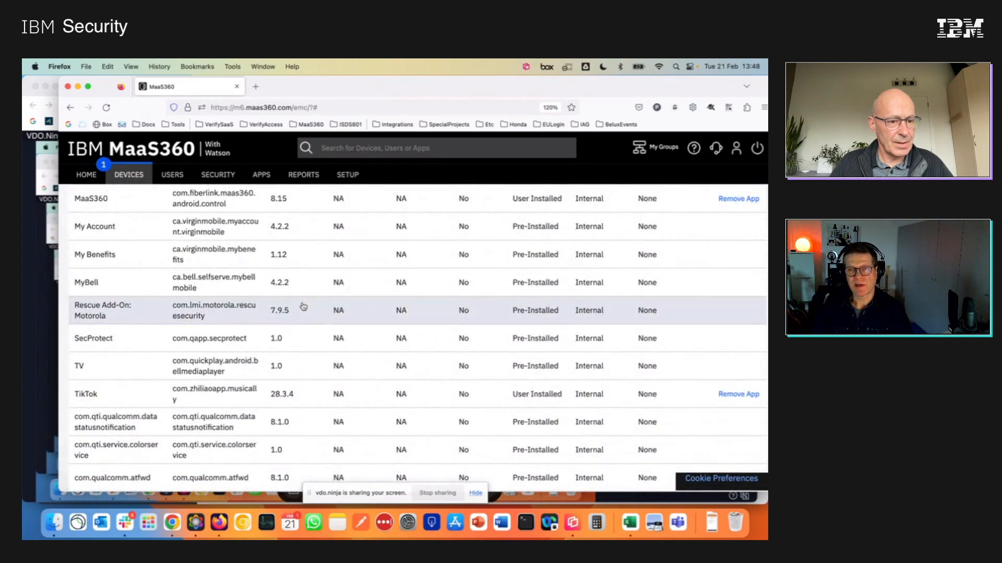
scroll(304, 307, "up", 2)
scroll(303, 307, "down", 4)
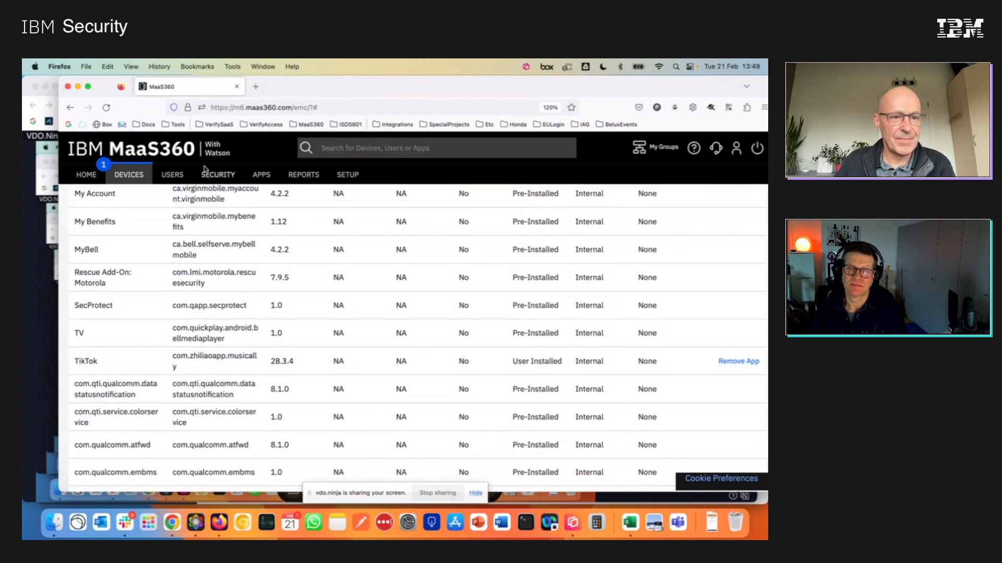
Open the security policies list, then switch to Reflector 4 and enlarge the mirrored phone's home screen over it.
mouse_move(219, 180)
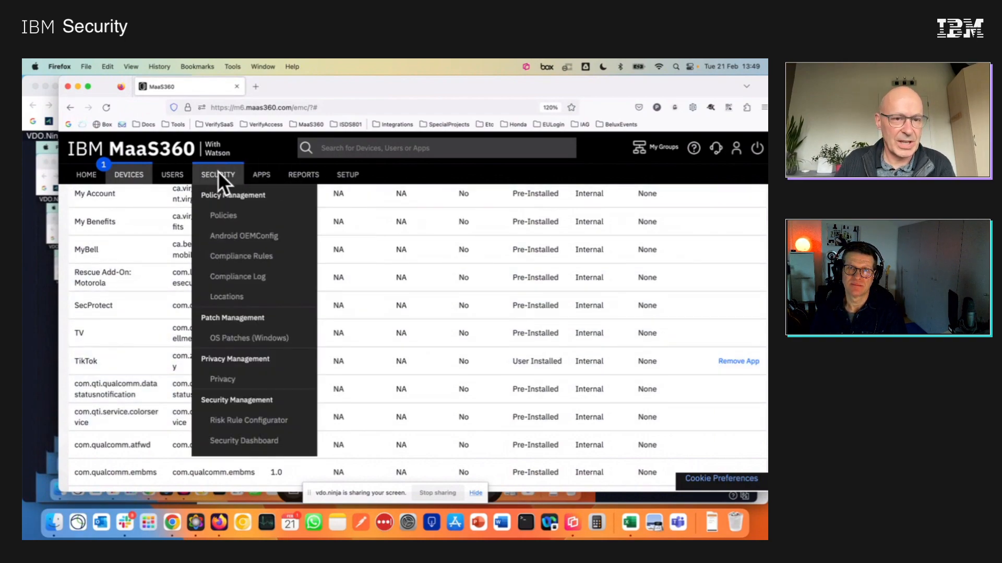
left_click(225, 220)
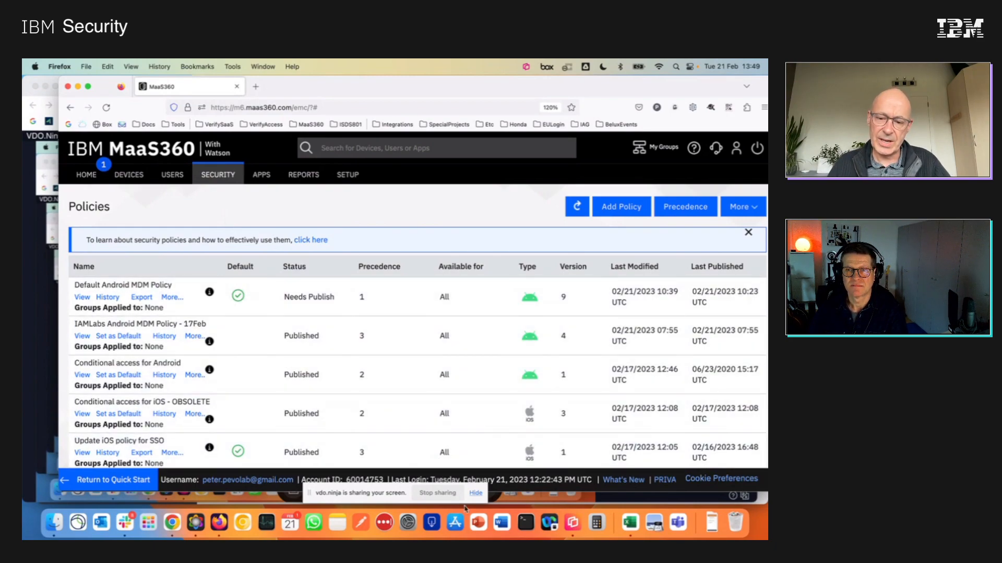
left_click(573, 529)
left_click_drag(434, 151, 525, 180)
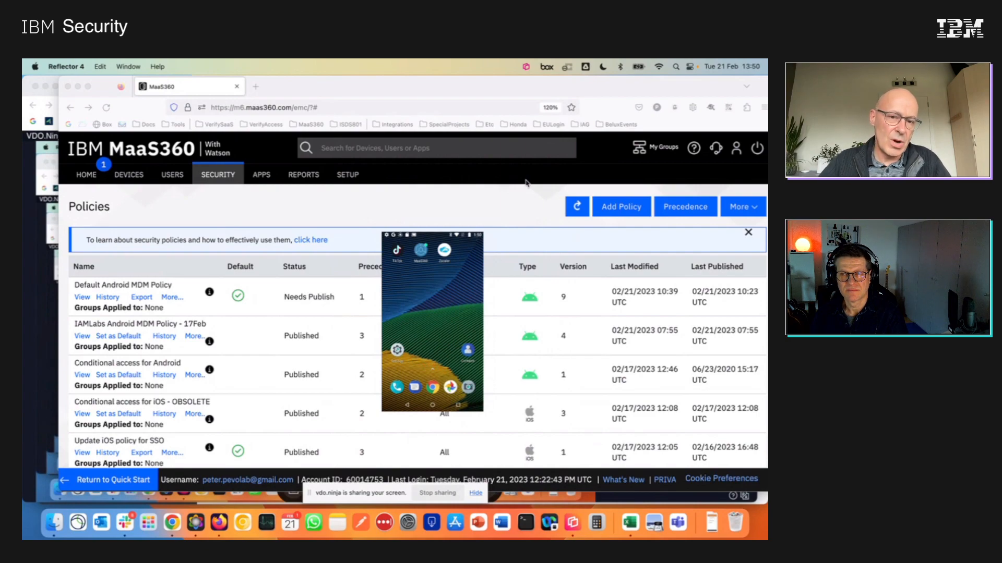
mouse_move(446, 417)
left_click_drag(483, 233, 527, 211)
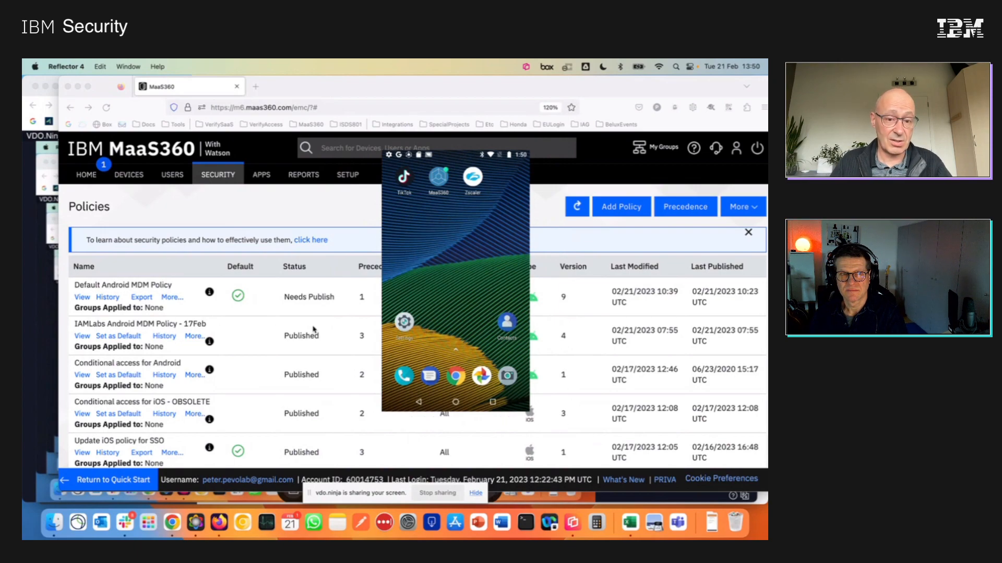
Return to Firefox, open the IAMLabs Android MDM Policy - 17Feb, and expand its Device Settings in place of the Android Enterprise settings.
left_click(119, 325)
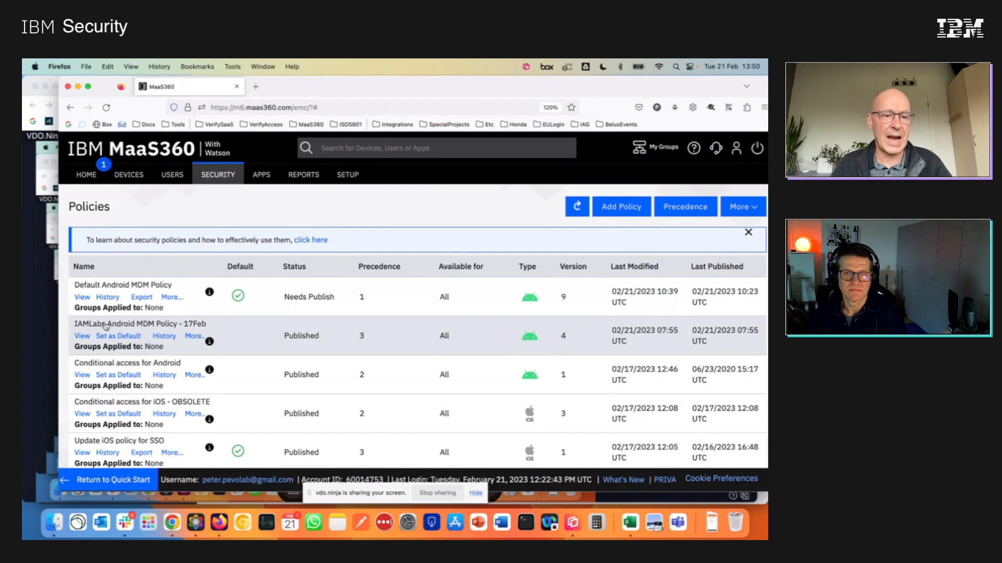
left_click(168, 326)
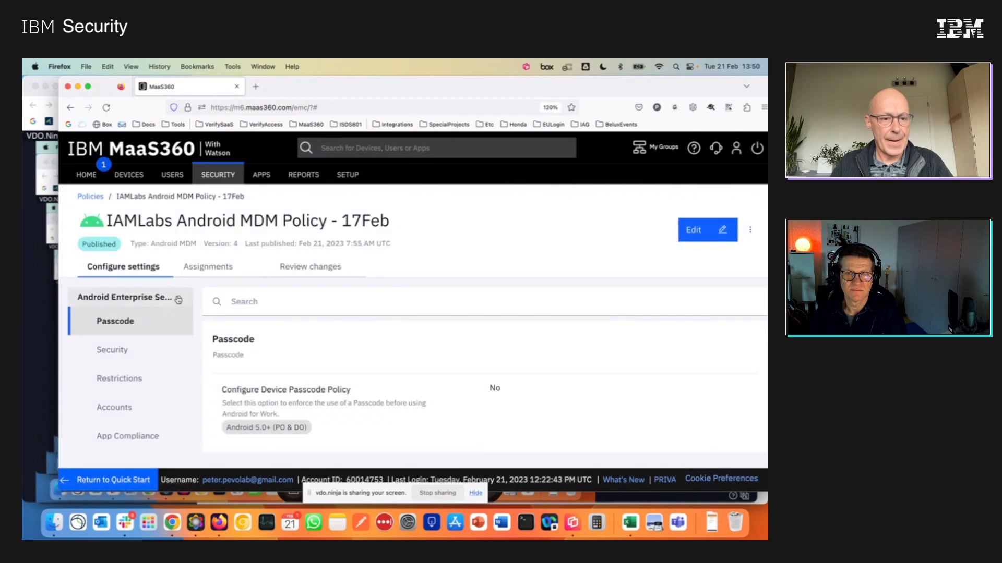
left_click(179, 299)
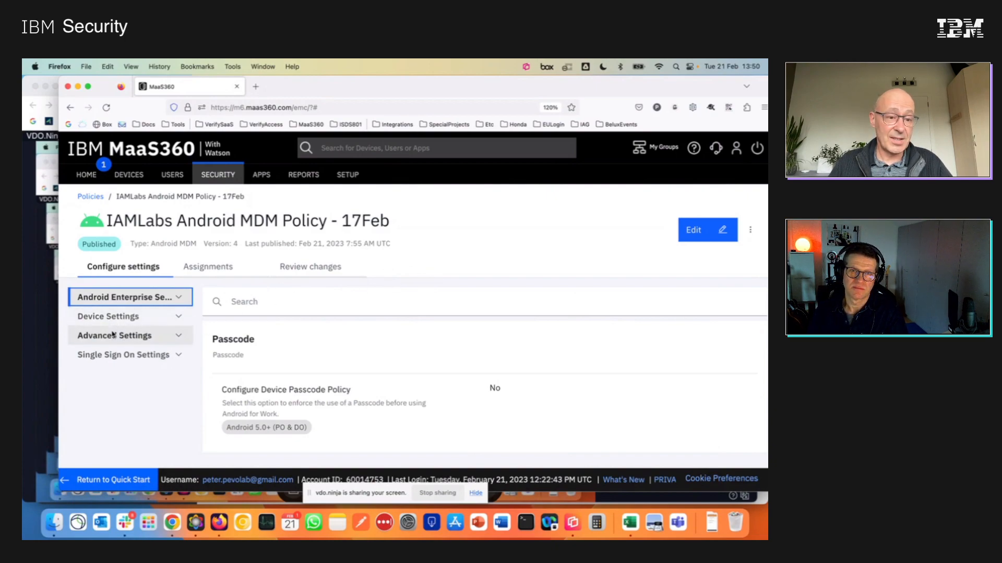
left_click(179, 317)
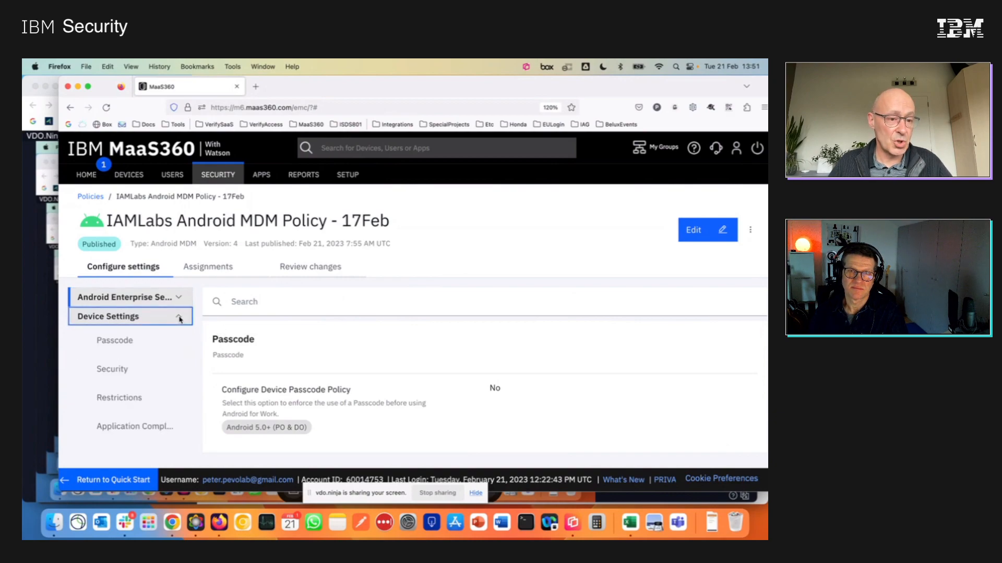
Examine the passcode settings of the IAMLabs Android MDM policy alongside its Device Settings categories.
scroll(351, 344, "down", 2)
scroll(351, 345, "up", 2)
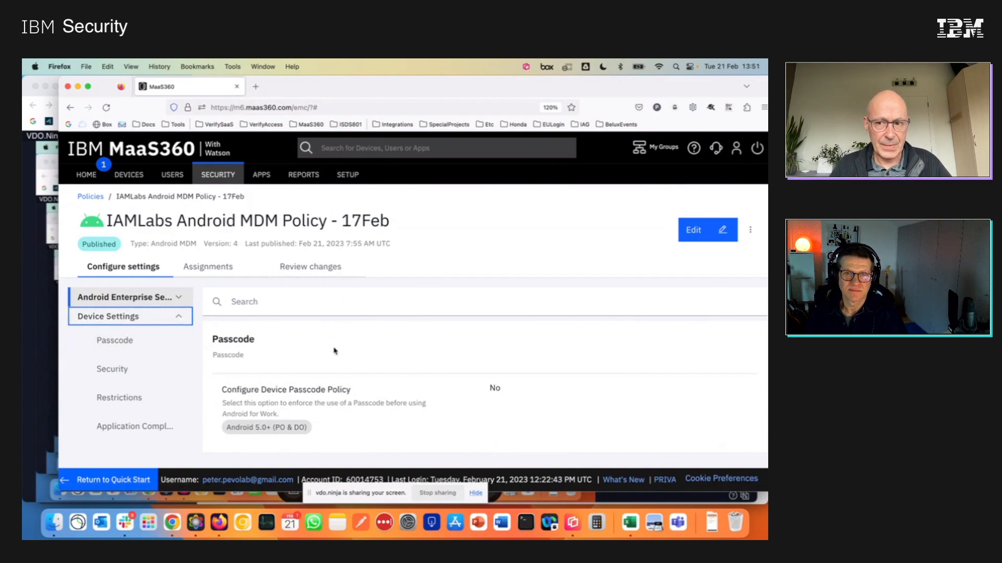
scroll(334, 351, "down", 1)
scroll(335, 351, "up", 1)
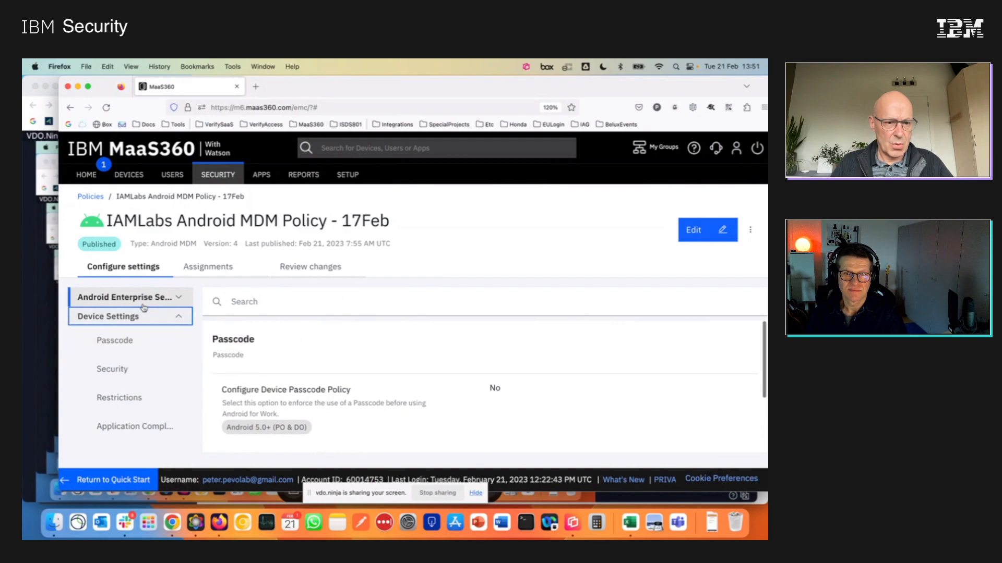
left_click(115, 315)
left_click(116, 315)
scroll(313, 361, "down", 1)
scroll(313, 361, "down", 3)
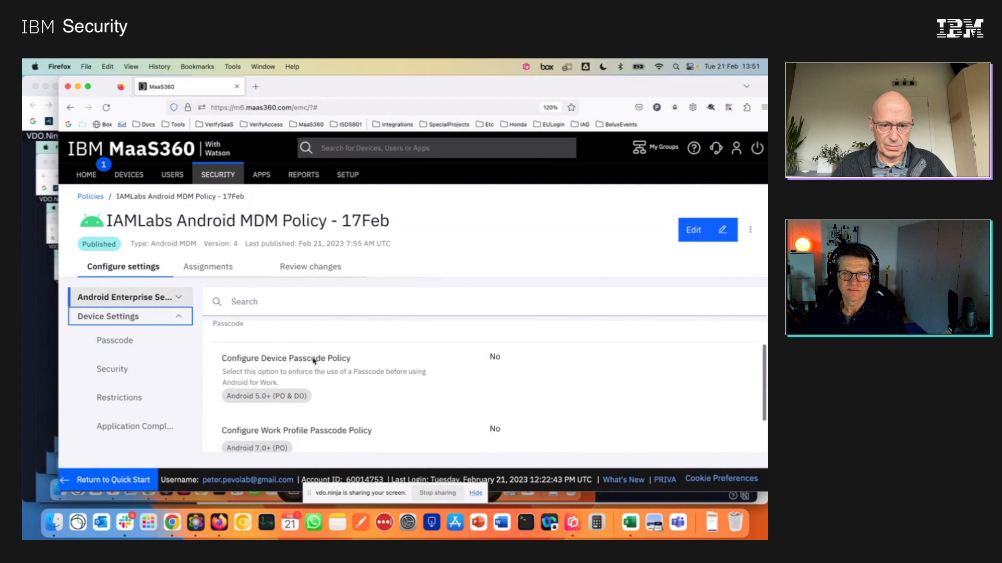
scroll(313, 361, "up", 3)
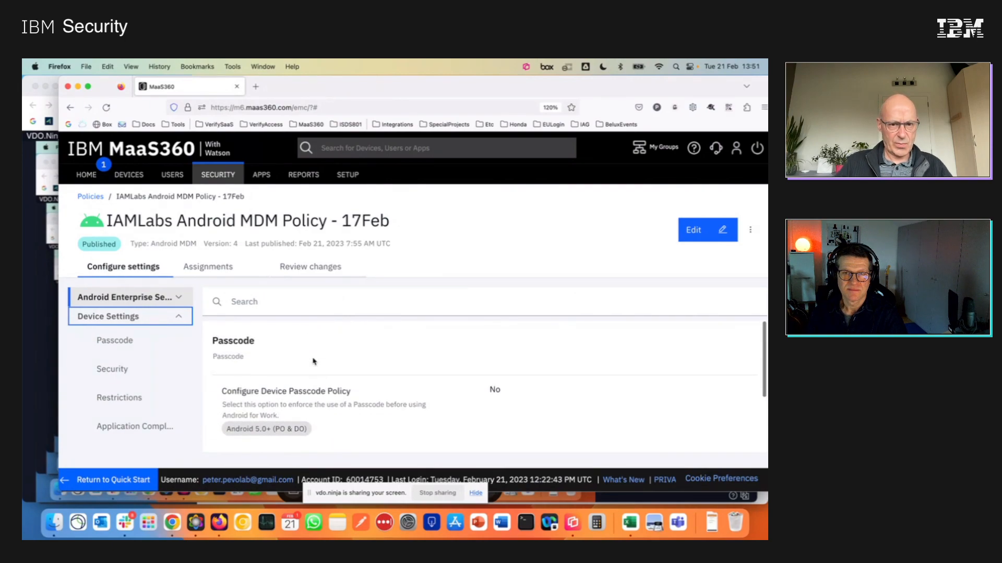
scroll(313, 361, "down", 1)
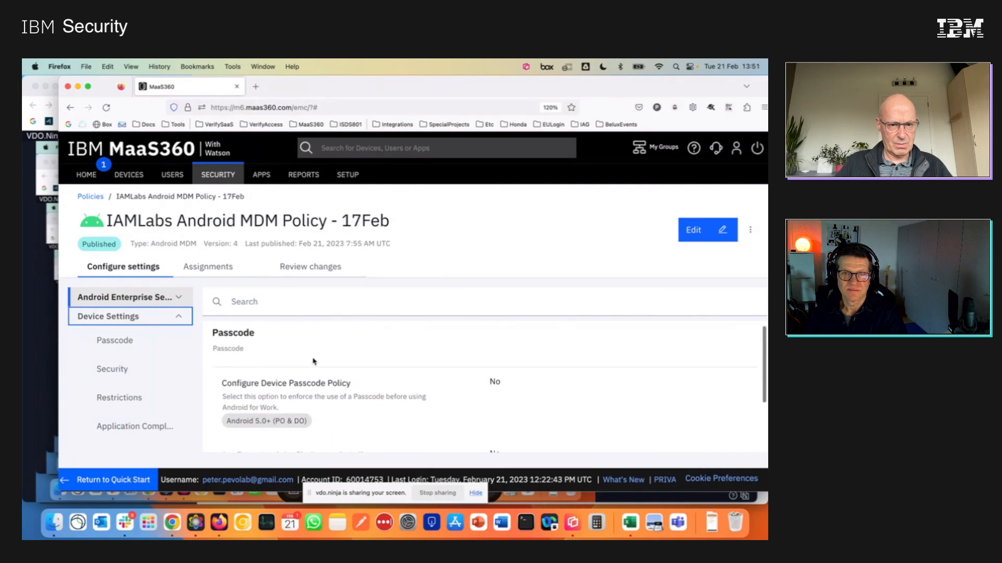
Show the Passcode category under Device Settings and put the IAMLabs Android MDM policy into edit mode.
scroll(313, 361, "down", 4)
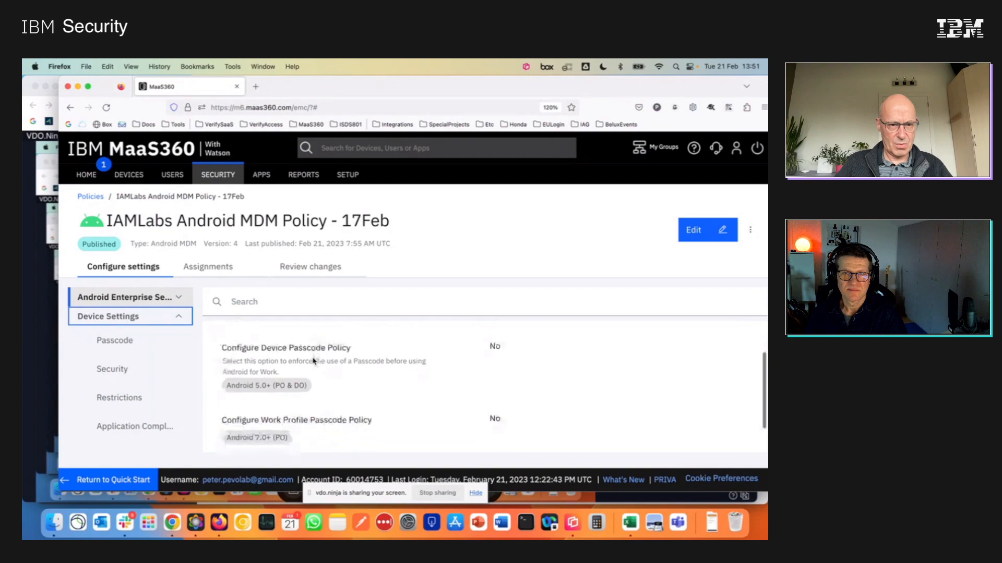
scroll(313, 359, "up", 4)
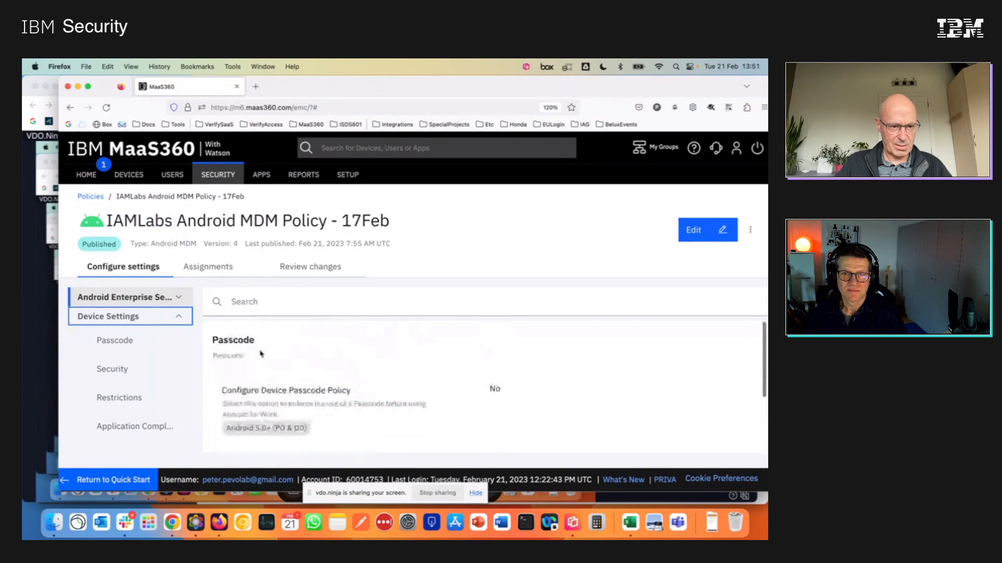
left_click(111, 339)
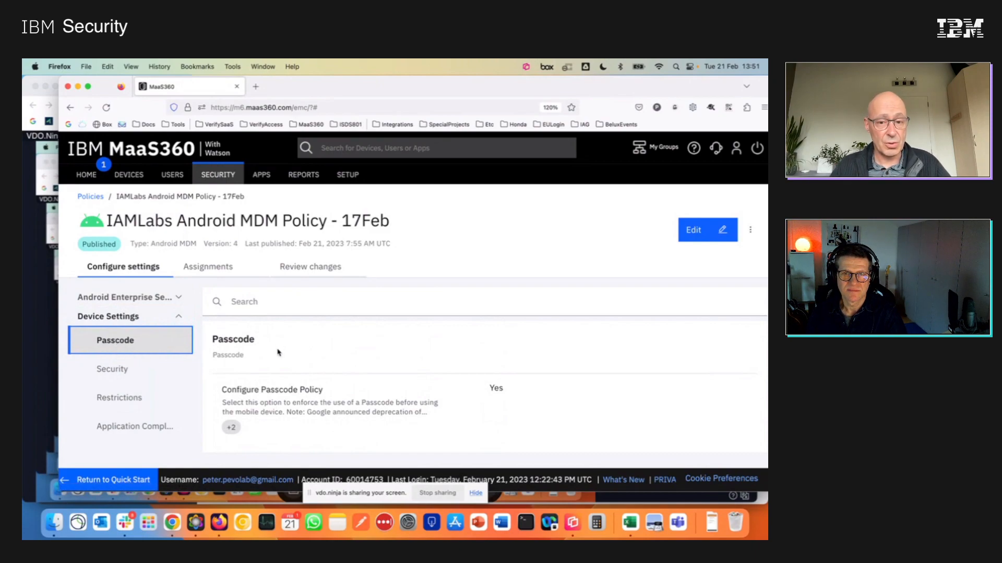
scroll(278, 352, "down", 2)
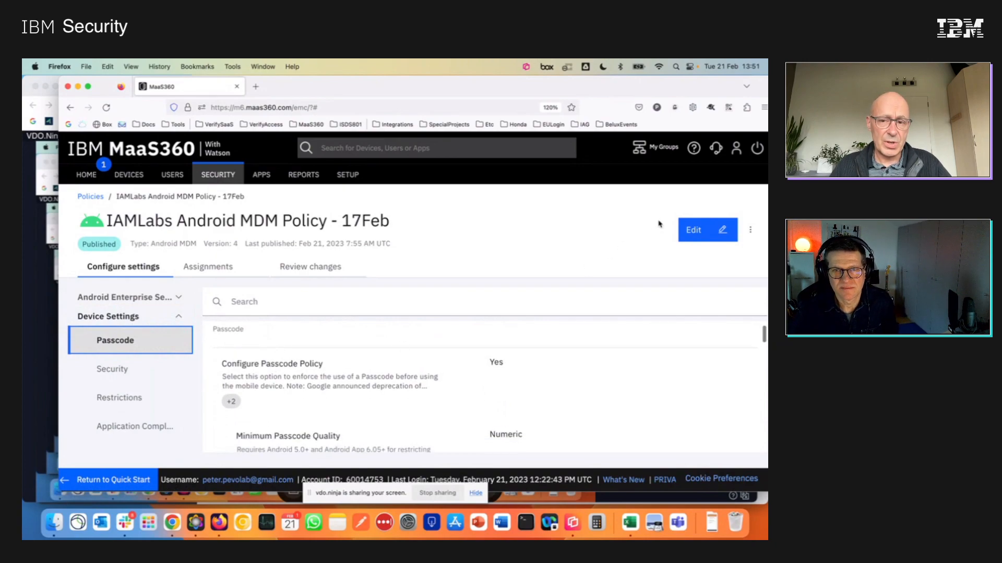
left_click(694, 238)
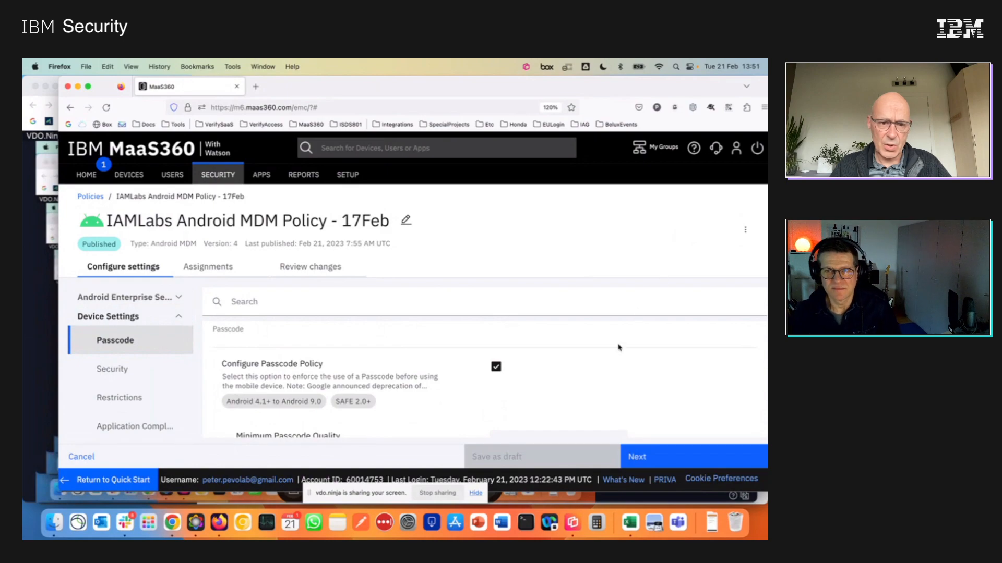
Examine the choices offered for Minimum Passcode Quality, then close the list without changing the selection.
scroll(583, 363, "down", 1)
scroll(582, 364, "up", 1)
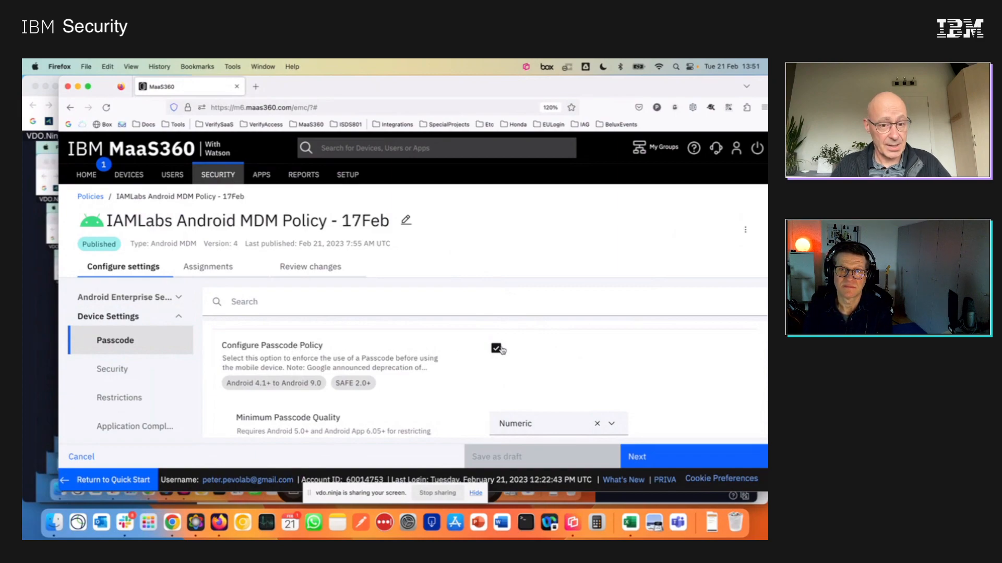
scroll(368, 384, "down", 1)
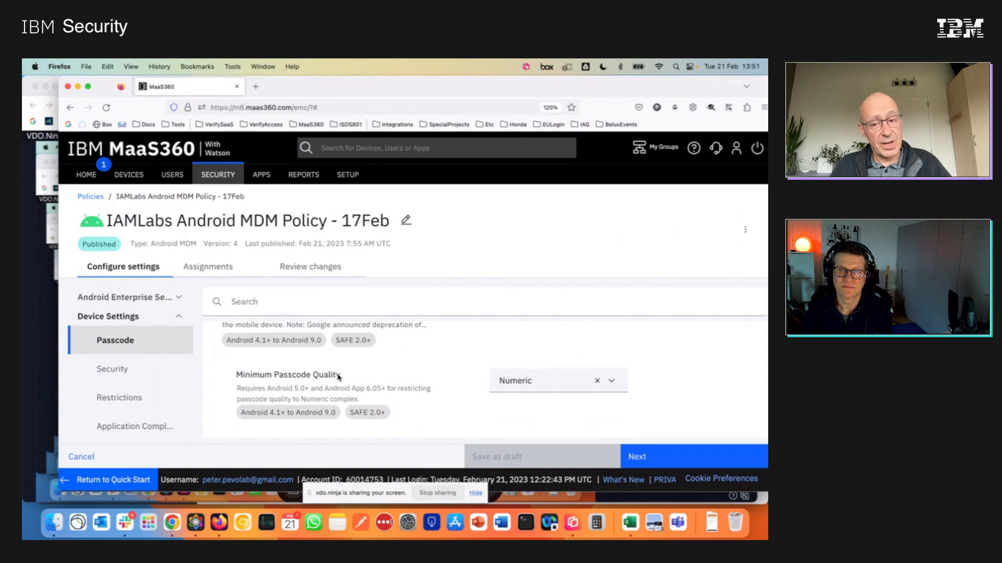
left_click(611, 384)
scroll(593, 405, "down", 1)
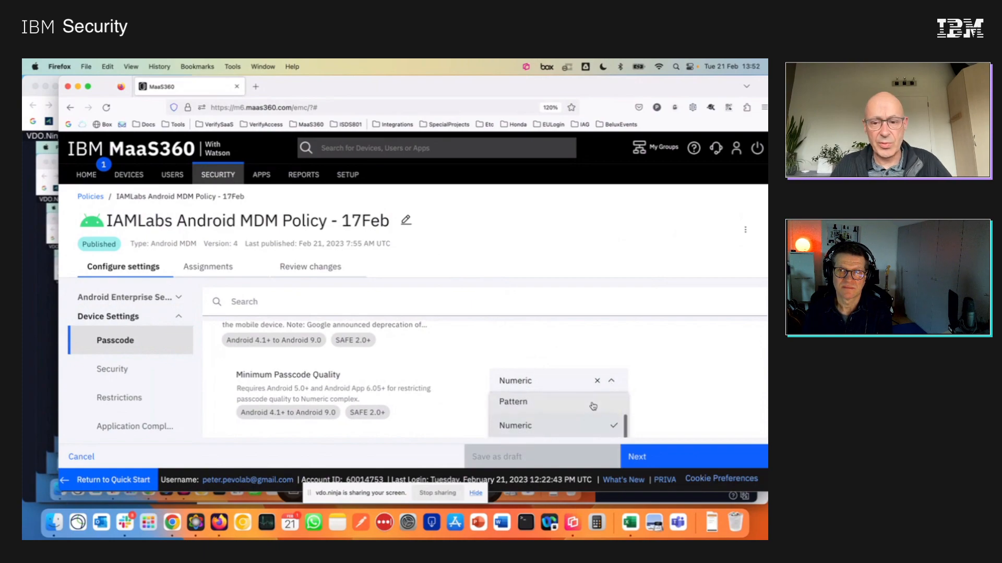
scroll(593, 406, "down", 1)
scroll(593, 406, "up", 1)
scroll(593, 406, "down", 1)
scroll(593, 406, "up", 1)
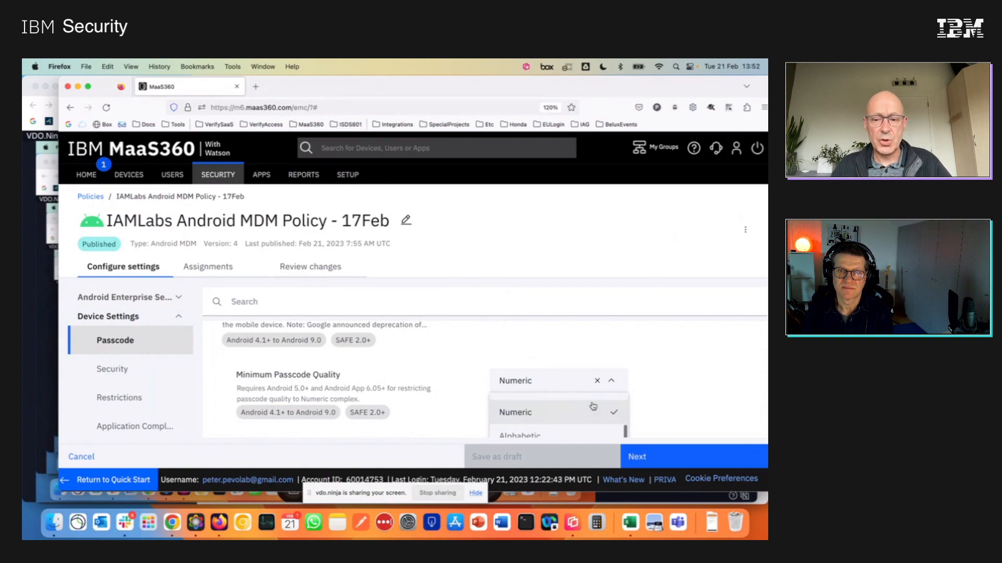
scroll(593, 406, "down", 1)
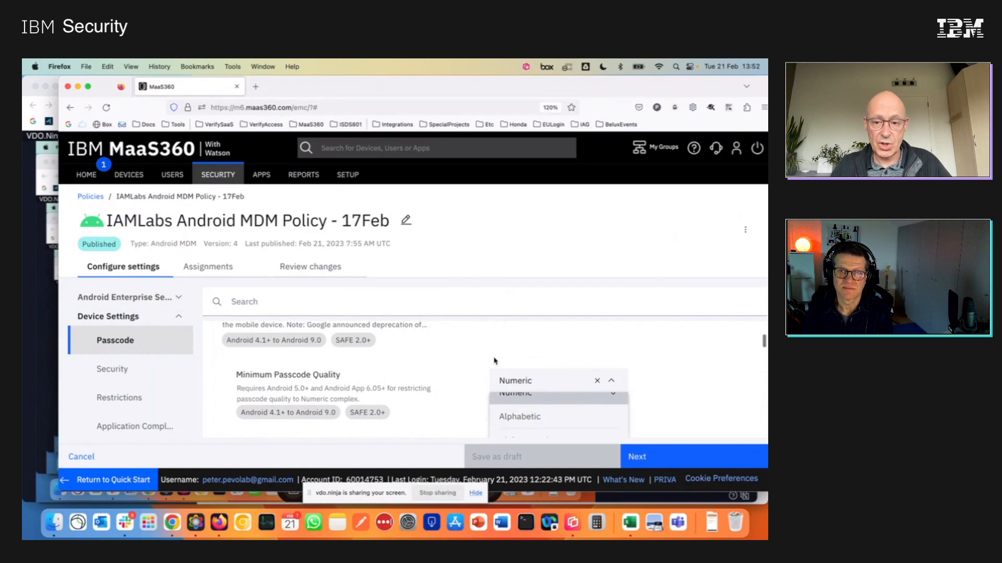
scroll(494, 361, "down", 1)
scroll(495, 361, "down", 1)
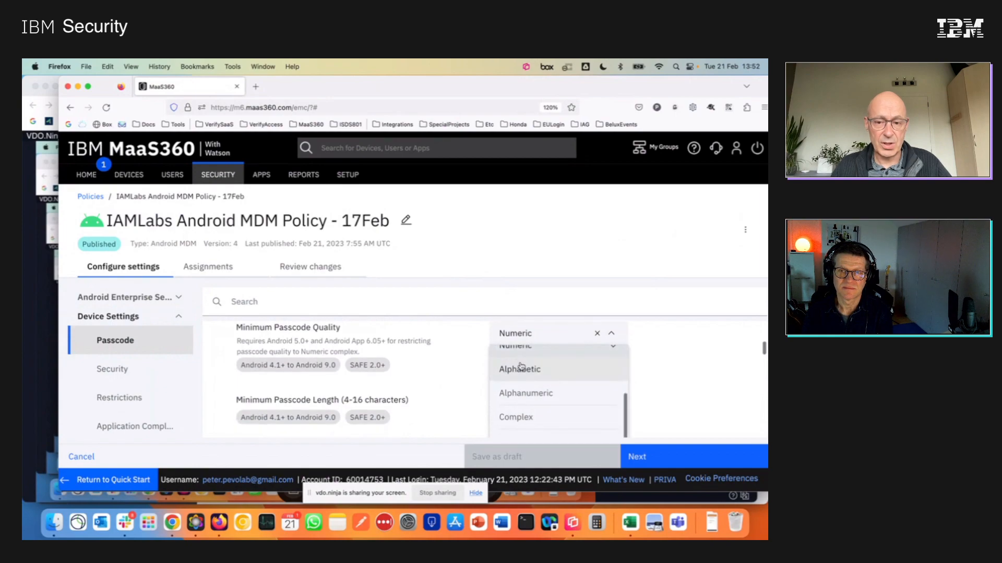
left_click(432, 364)
Examine the remaining passcode settings, from minimum length and biometrics to passcode age, idle time, history and failed attempts.
scroll(446, 400, "down", 2)
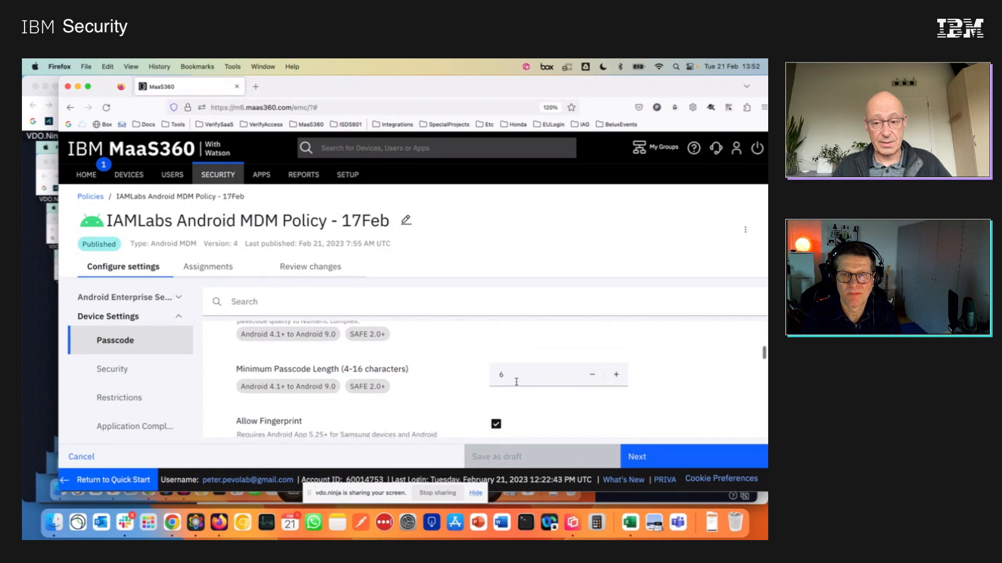
scroll(448, 389, "down", 4)
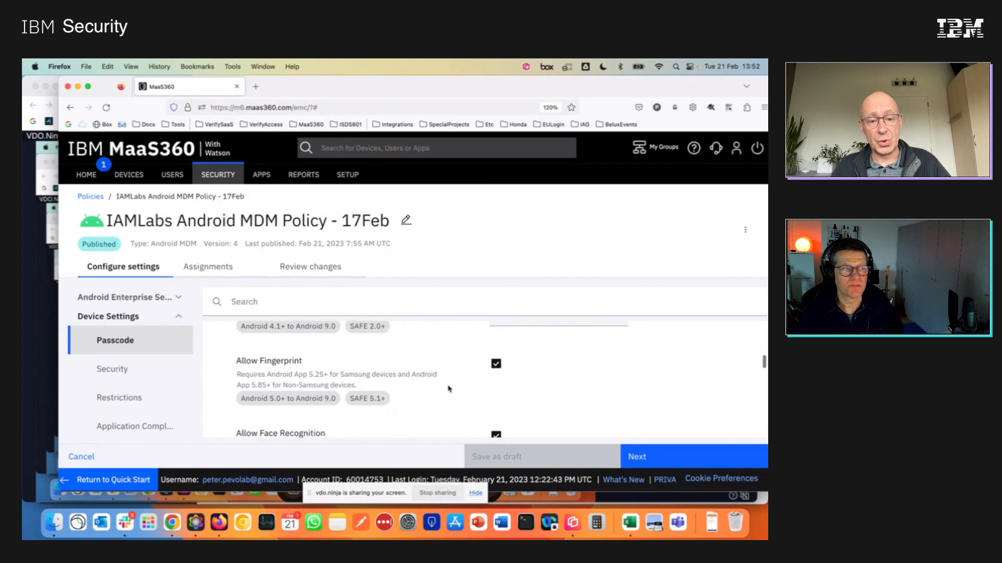
scroll(441, 390, "down", 5)
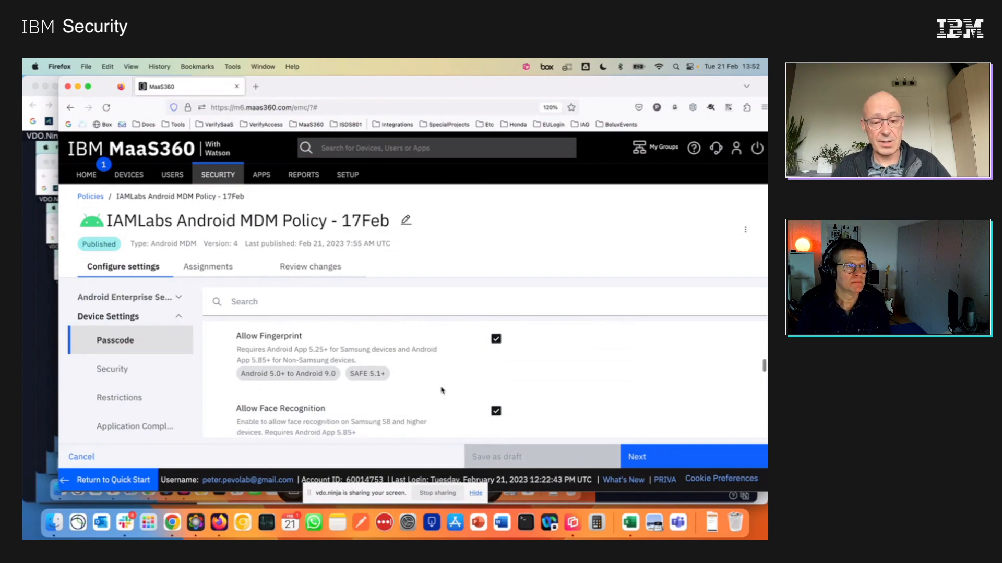
scroll(440, 390, "down", 4)
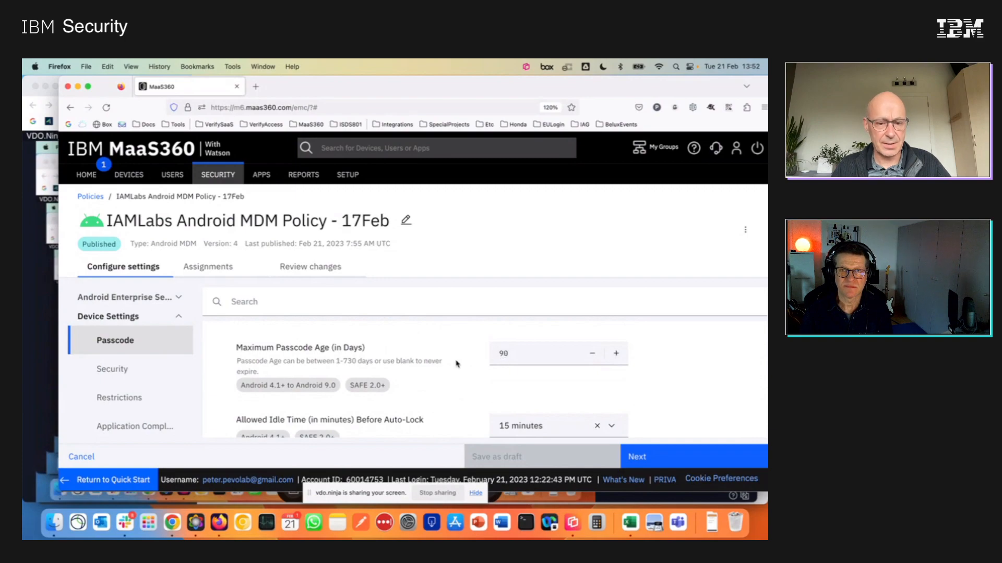
scroll(456, 364, "down", 5)
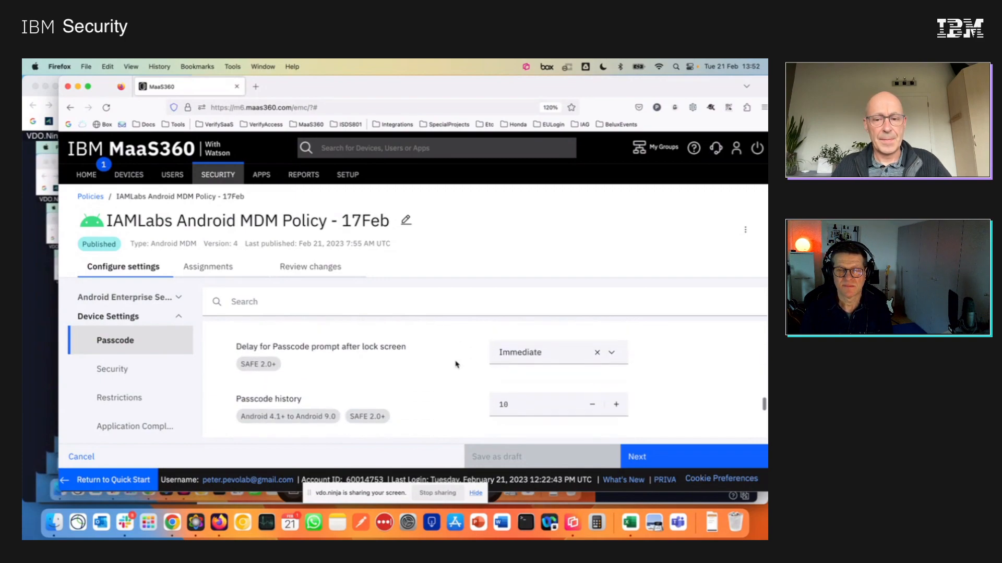
scroll(456, 363, "down", 2)
scroll(456, 365, "down", 4)
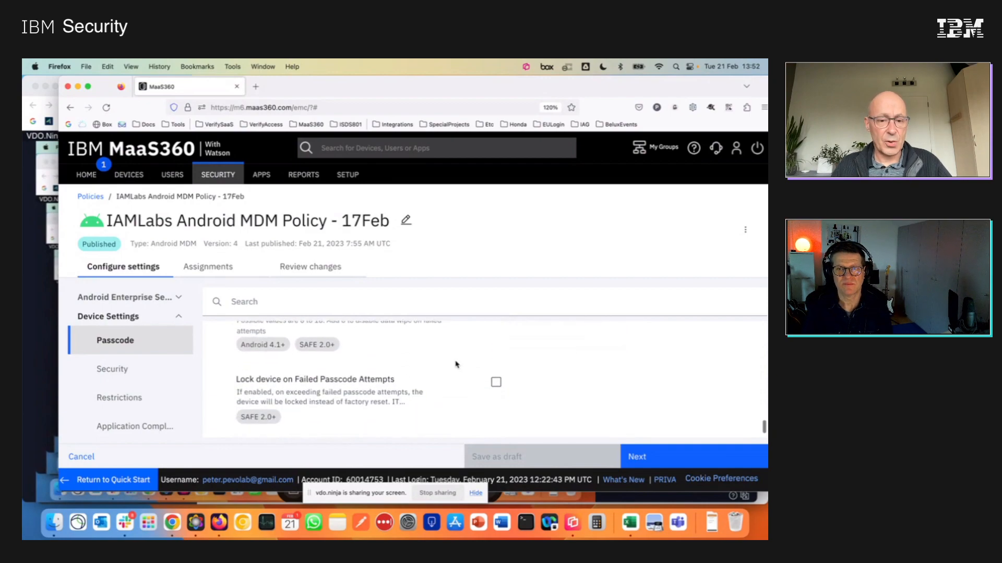
scroll(456, 364, "down", 1)
scroll(456, 364, "up", 2)
scroll(456, 364, "up", 10)
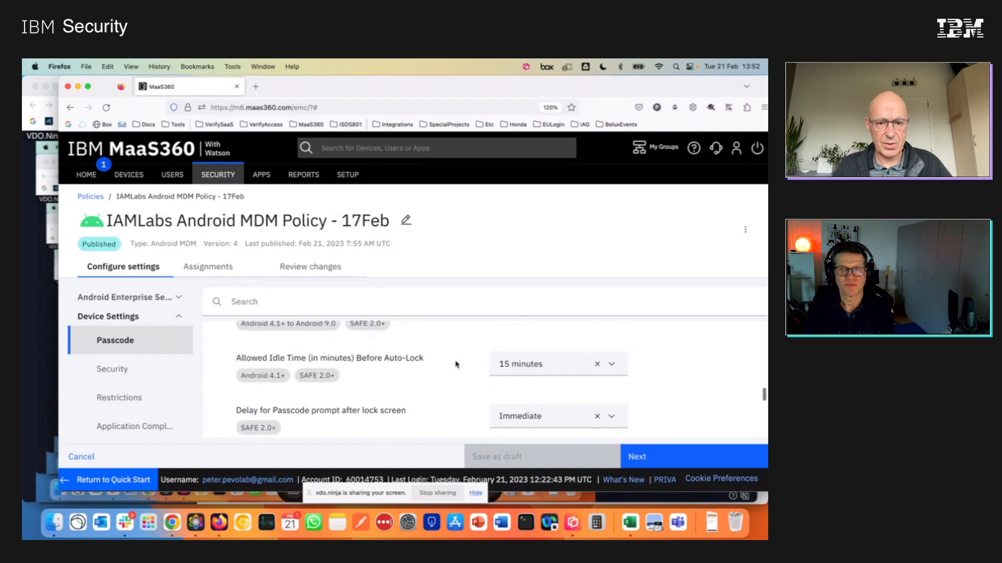
scroll(456, 365, "up", 6)
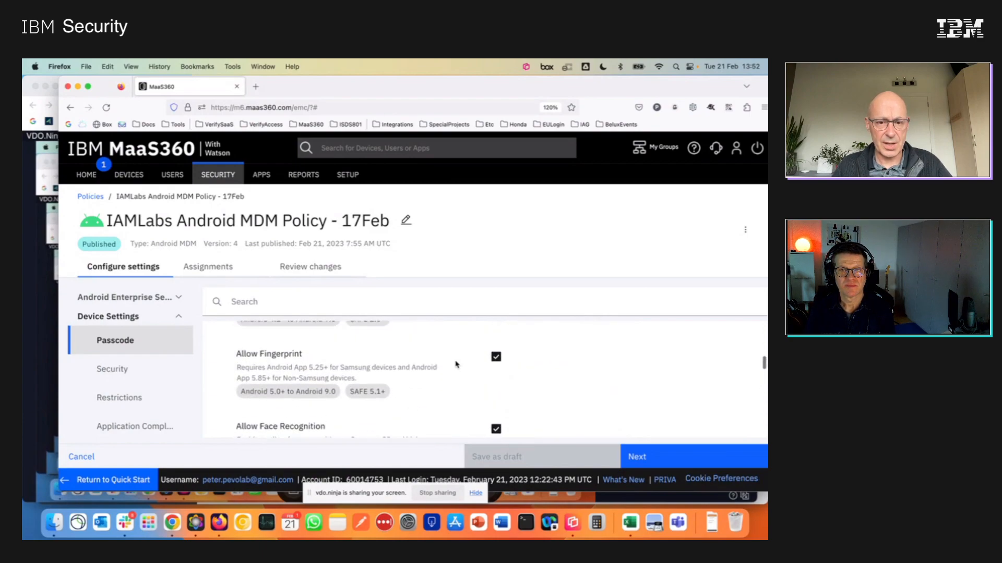
scroll(456, 364, "up", 2)
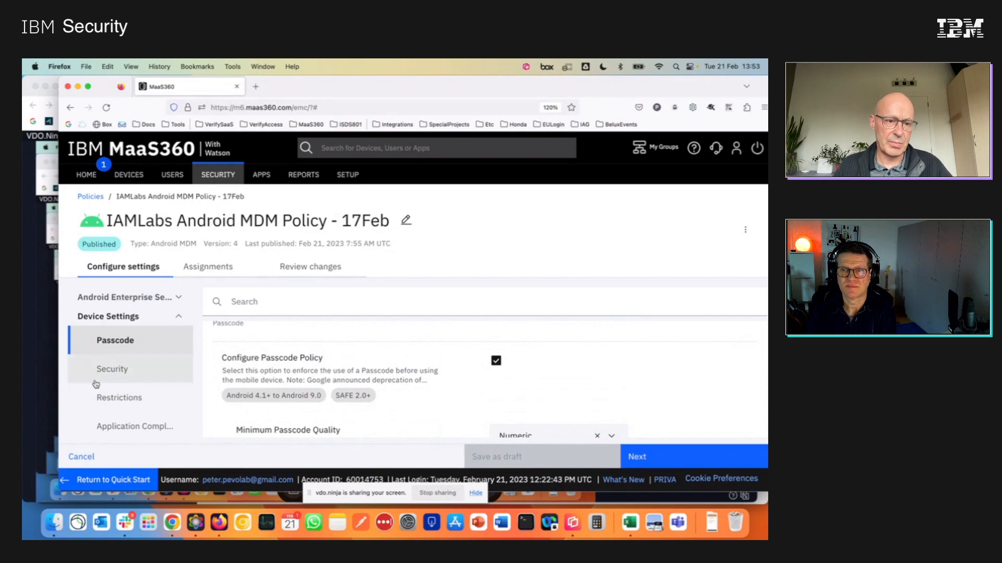
Open the Security category under Device Settings and examine its encryption, safe mode boot, OTA upgrade and device attestation settings.
left_click(141, 375)
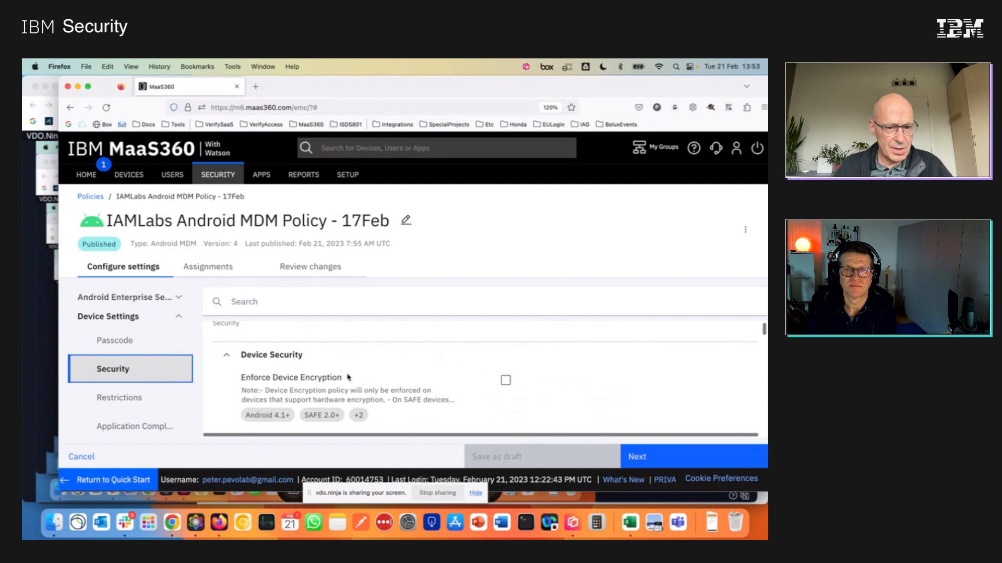
scroll(348, 377, "down", 5)
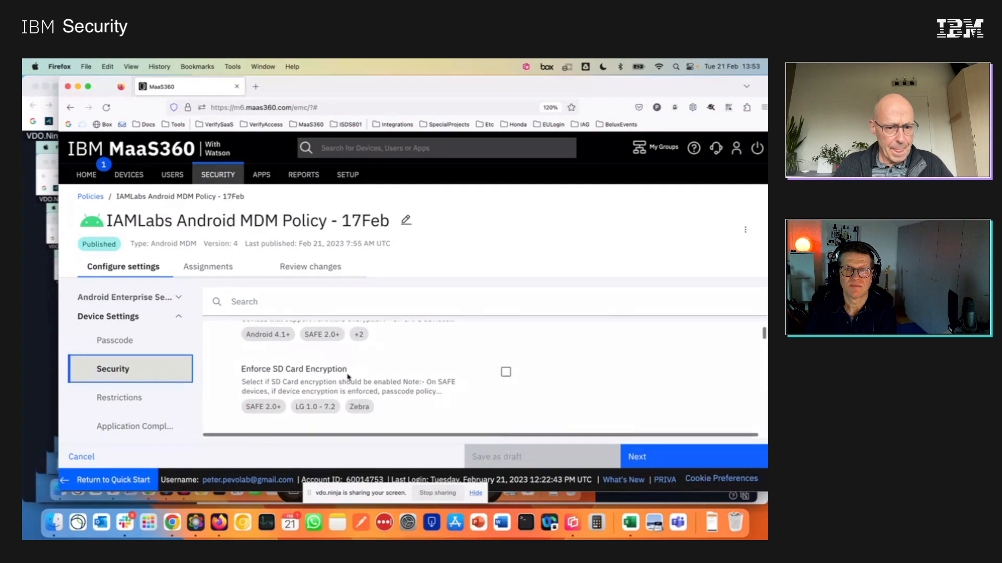
scroll(347, 374, "down", 5)
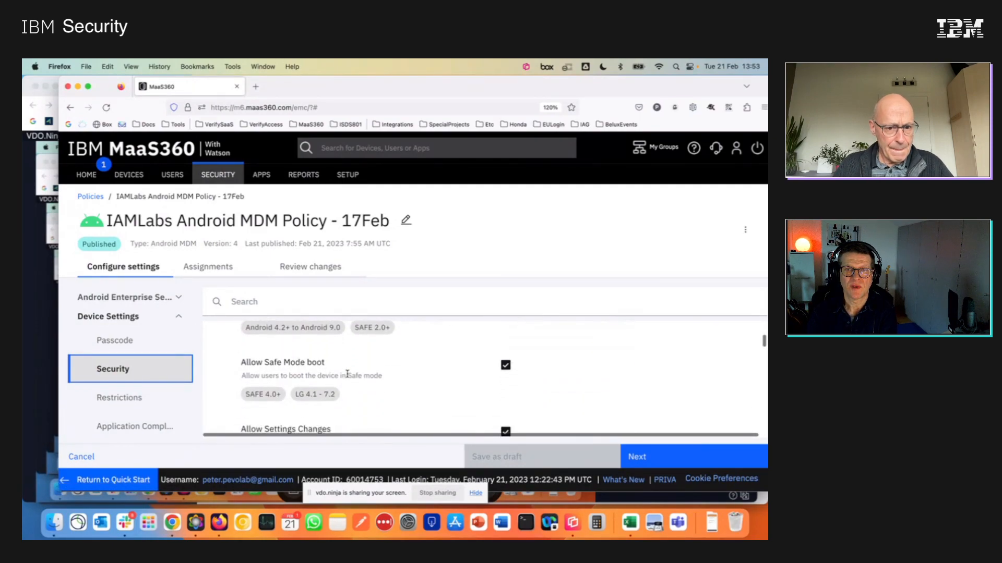
scroll(348, 376, "down", 5)
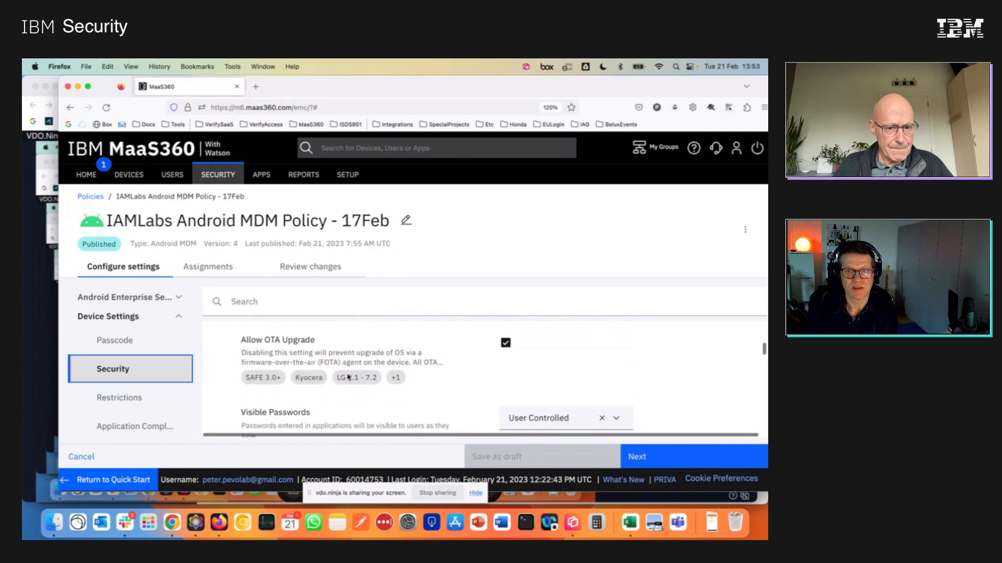
scroll(348, 377, "down", 4)
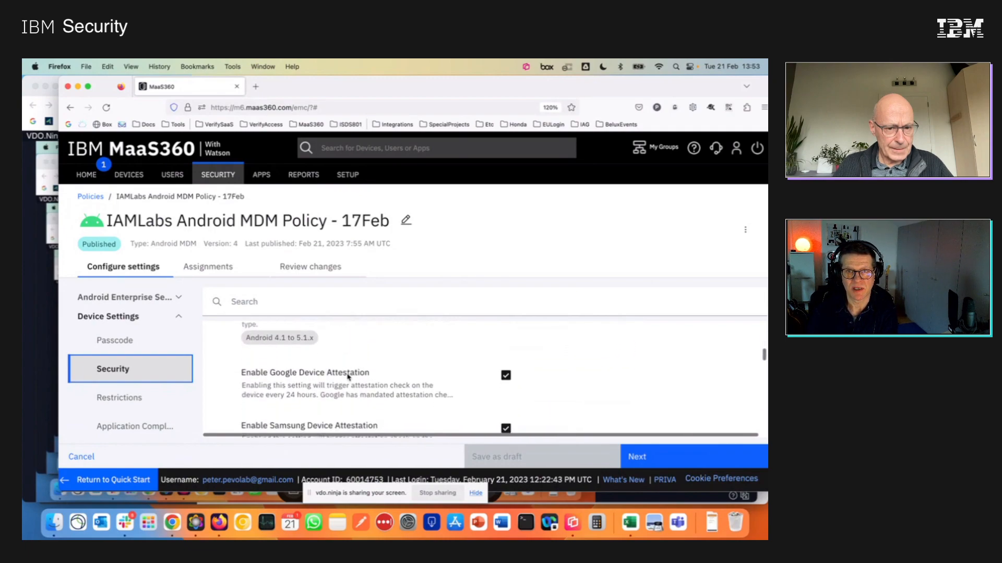
scroll(348, 377, "down", 4)
scroll(348, 377, "up", 3)
scroll(348, 377, "up", 1)
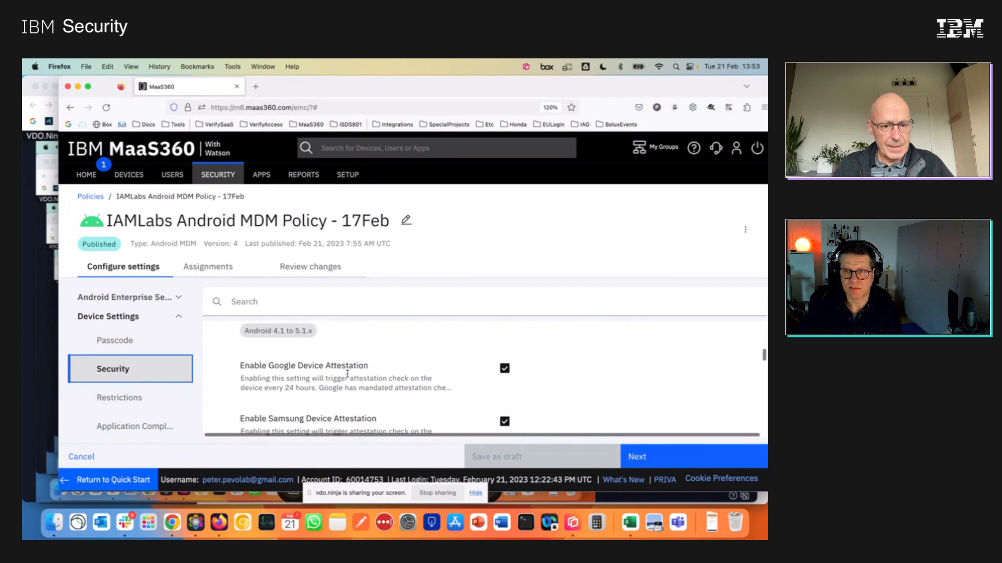
scroll(348, 374, "down", 2)
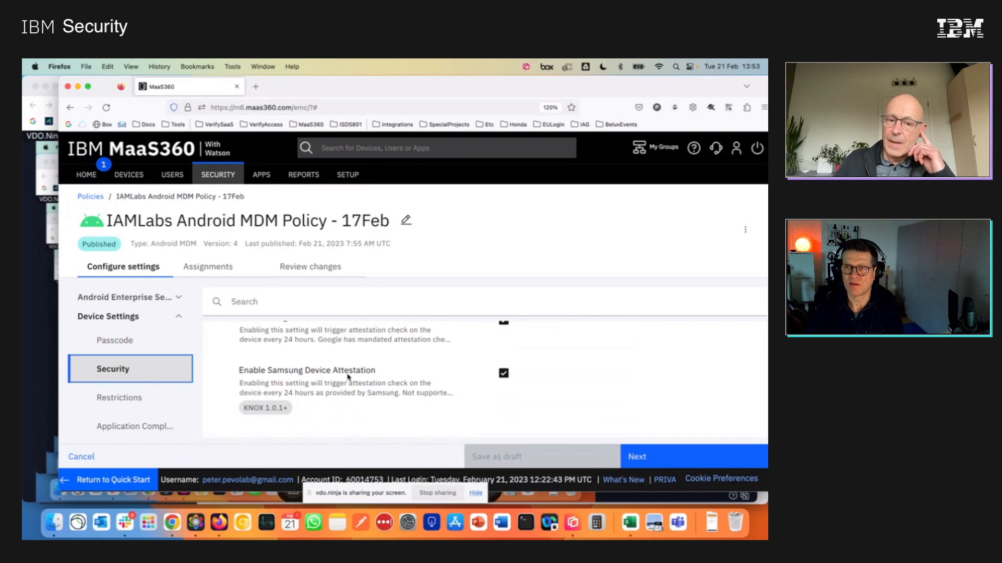
Examine the Device Security options for power saving mode and restricting jailbroken or rooted devices.
scroll(348, 376, "down", 2)
scroll(347, 377, "down", 5)
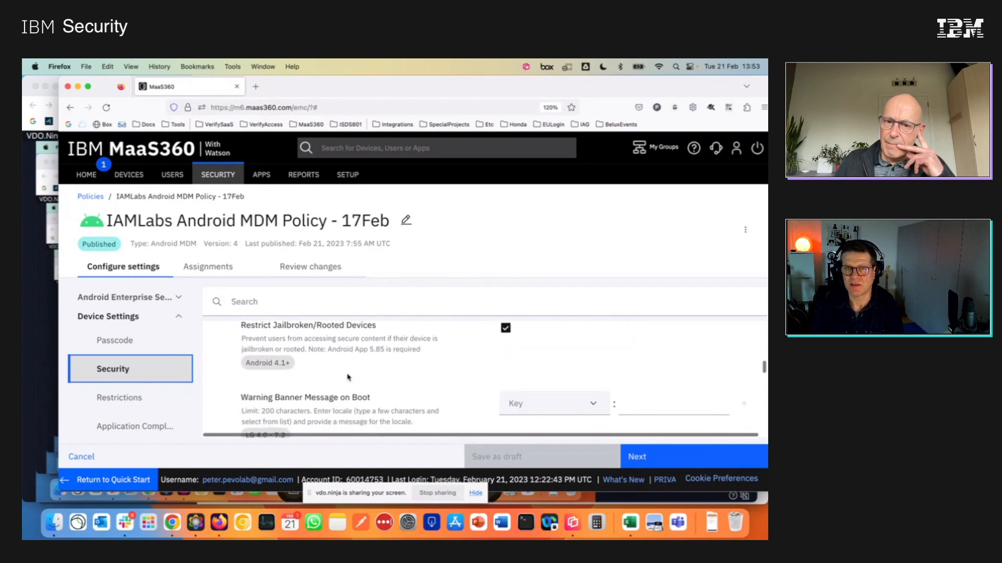
scroll(348, 377, "up", 2)
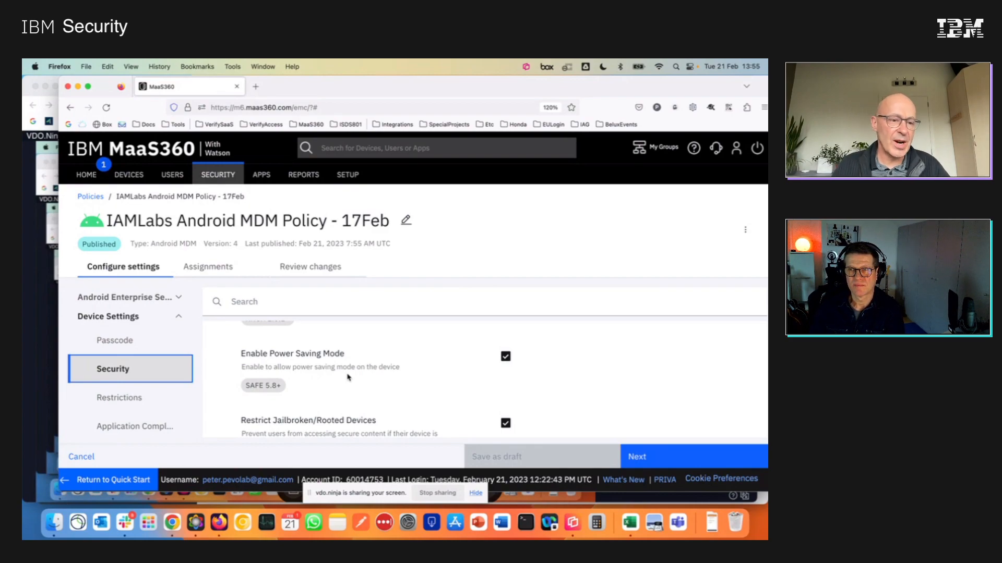
scroll(348, 376, "down", 3)
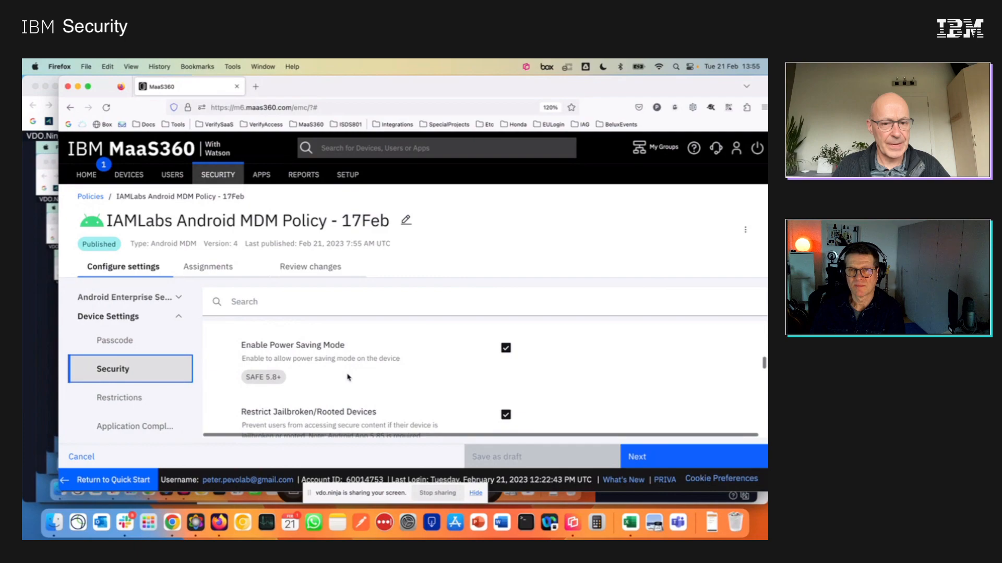
scroll(348, 377, "down", 6)
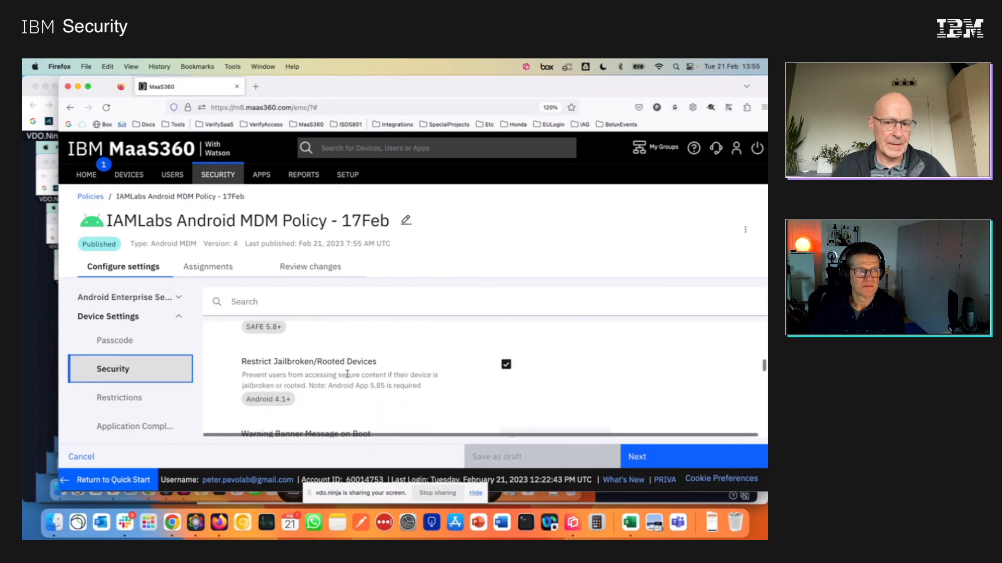
Examine the App Security settings for app installation, non-Google Play applications and app verification before install.
scroll(347, 374, "down", 6)
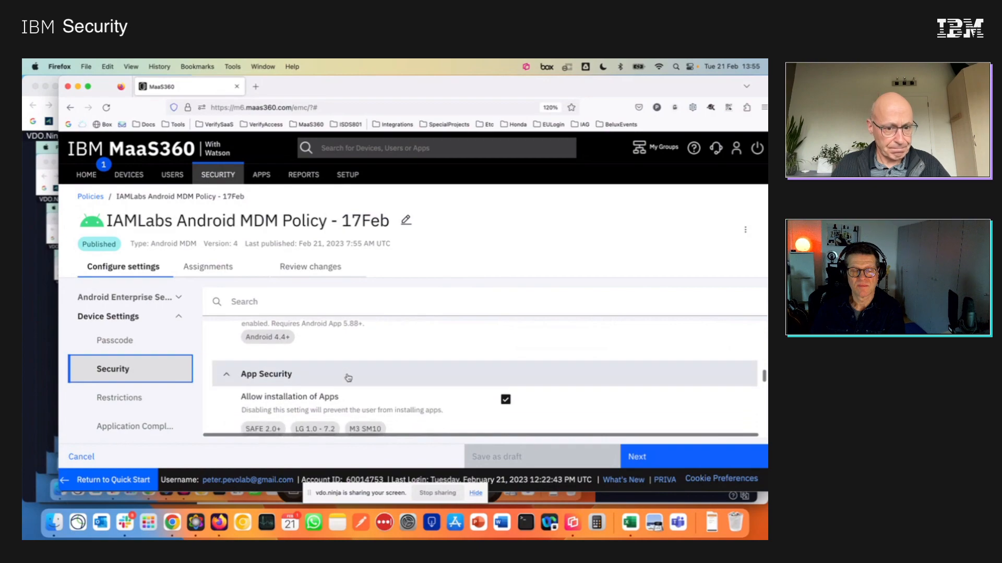
scroll(348, 377, "down", 1)
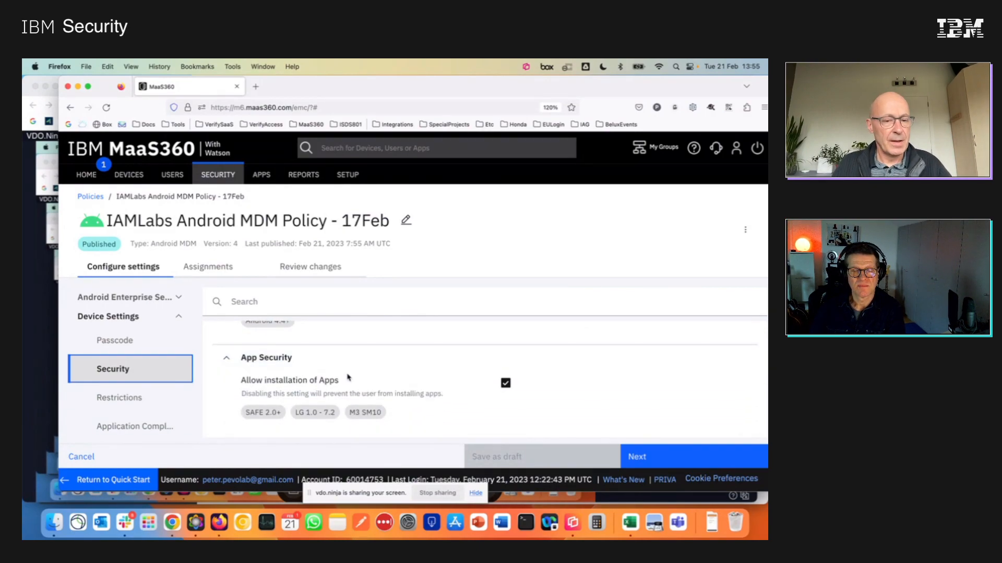
scroll(348, 377, "down", 4)
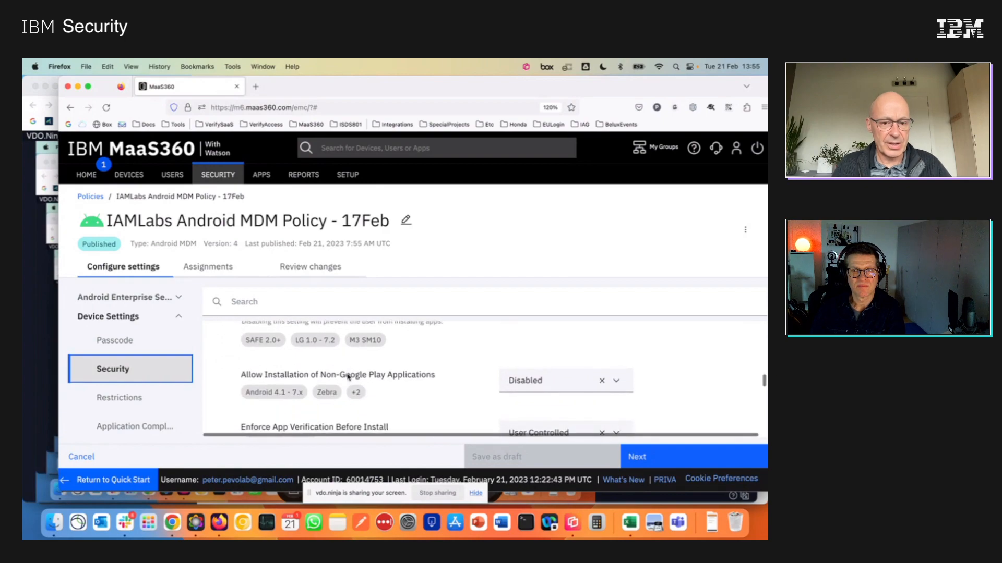
scroll(348, 378, "down", 1)
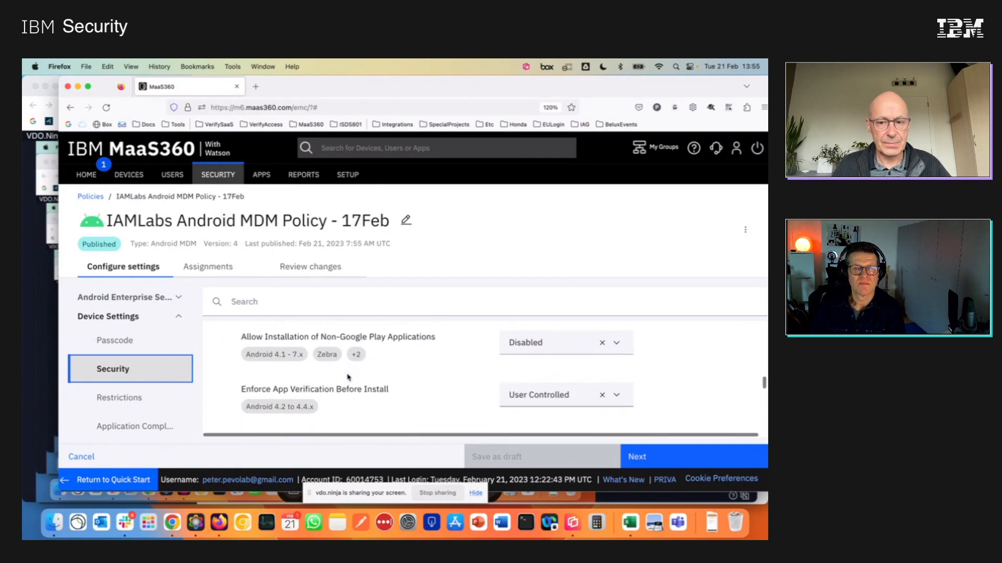
Examine the remaining Security settings, covering app uninstallation, system apps, notifications, share list, backup and restore, and firmware recovery.
scroll(348, 377, "down", 6)
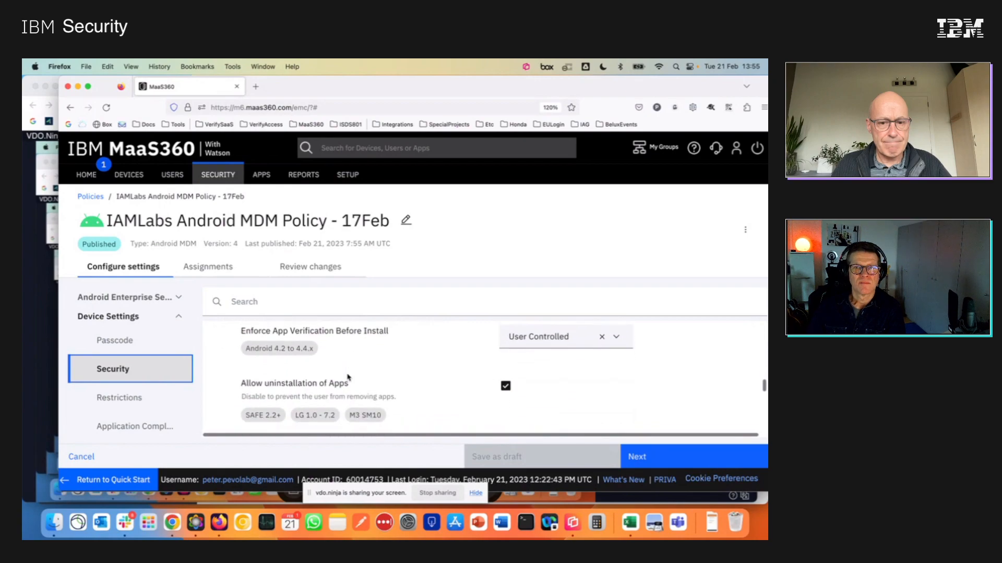
scroll(348, 377, "down", 3)
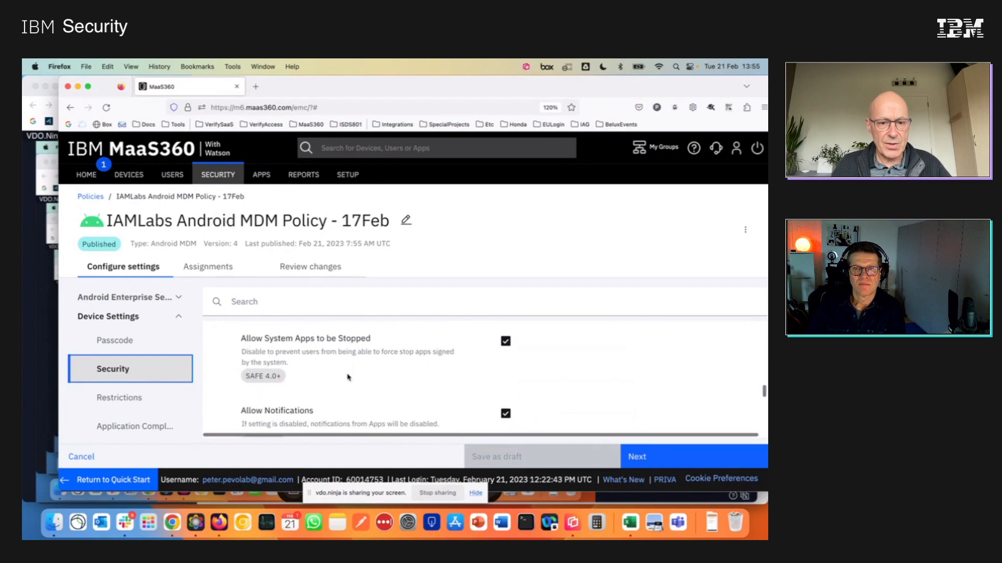
scroll(348, 377, "down", 10)
scroll(348, 378, "down", 10)
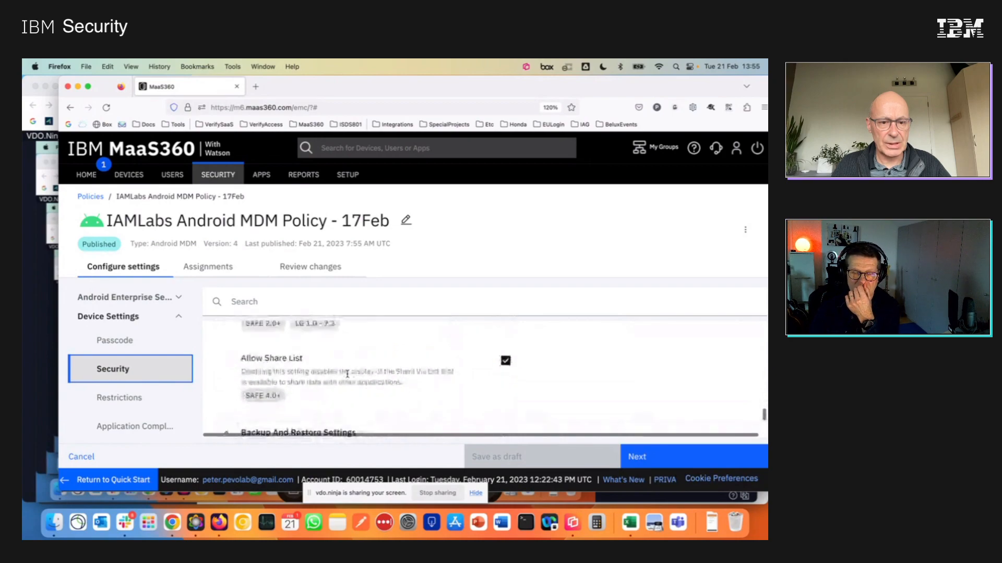
scroll(347, 374, "down", 7)
scroll(347, 374, "down", 5)
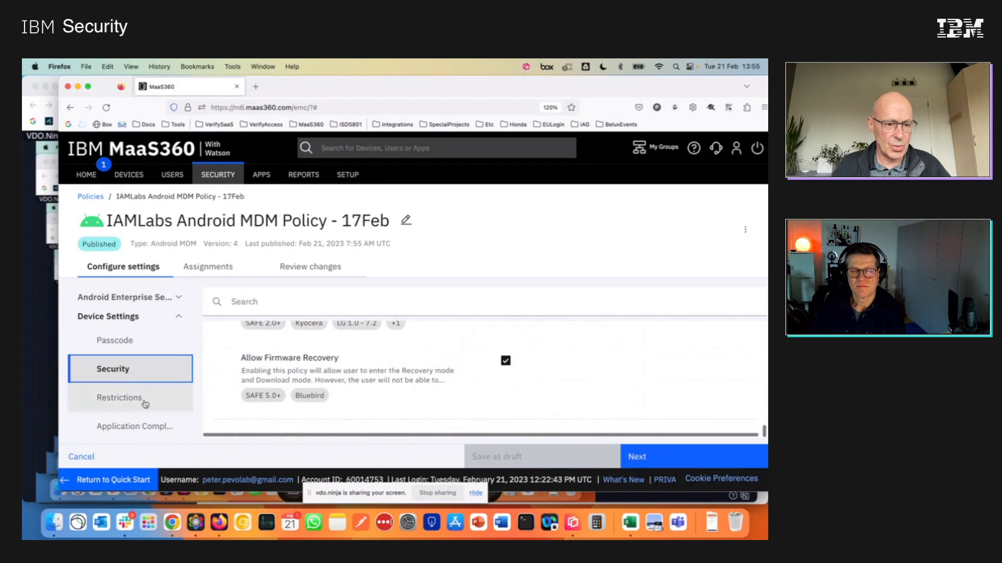
scroll(144, 403, "down", 3)
Open the Application Compliance category under Device Settings and examine its allowed, required and restricted application sections.
left_click(137, 369)
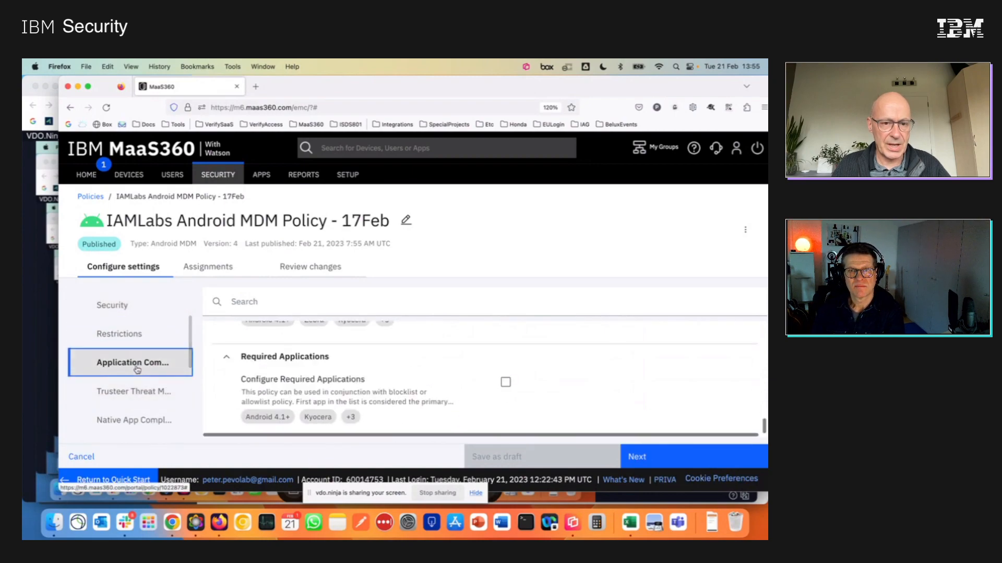
scroll(425, 371, "up", 3)
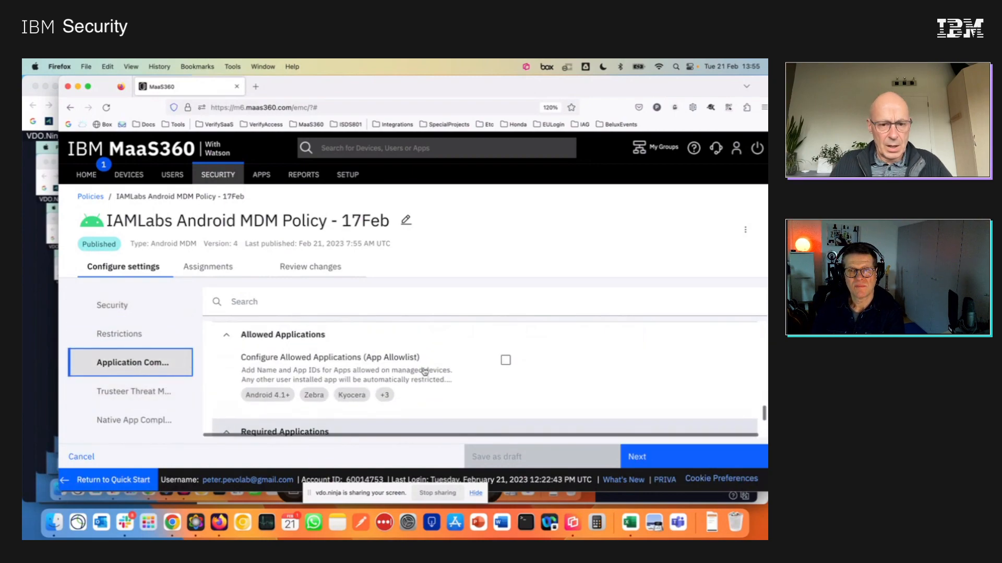
scroll(424, 369, "down", 5)
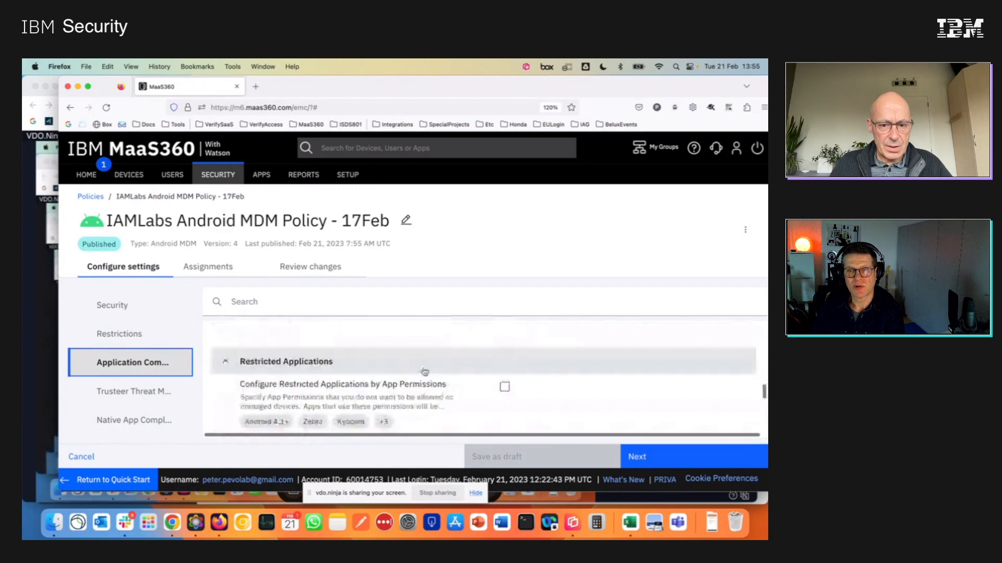
scroll(425, 372, "up", 5)
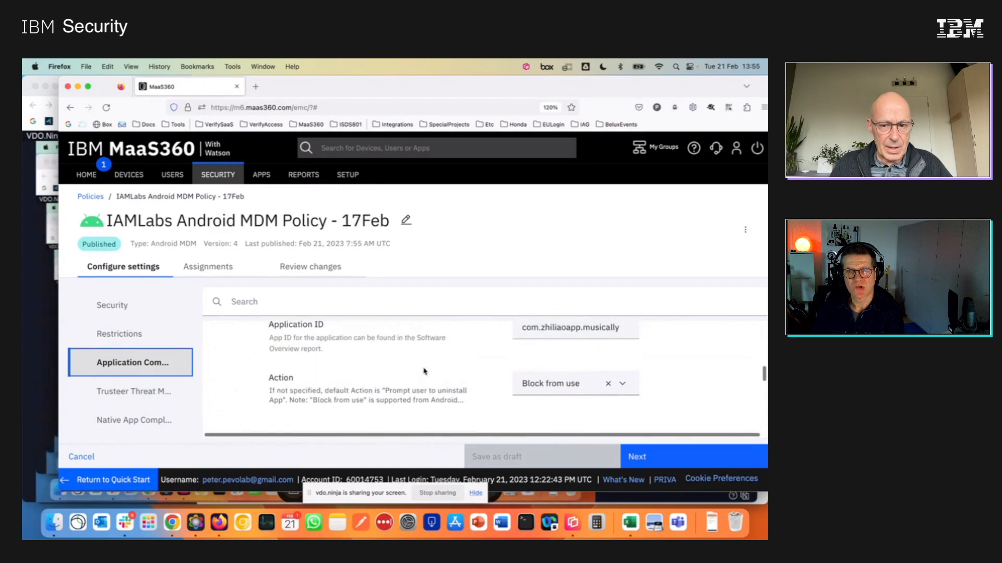
scroll(423, 371, "up", 3)
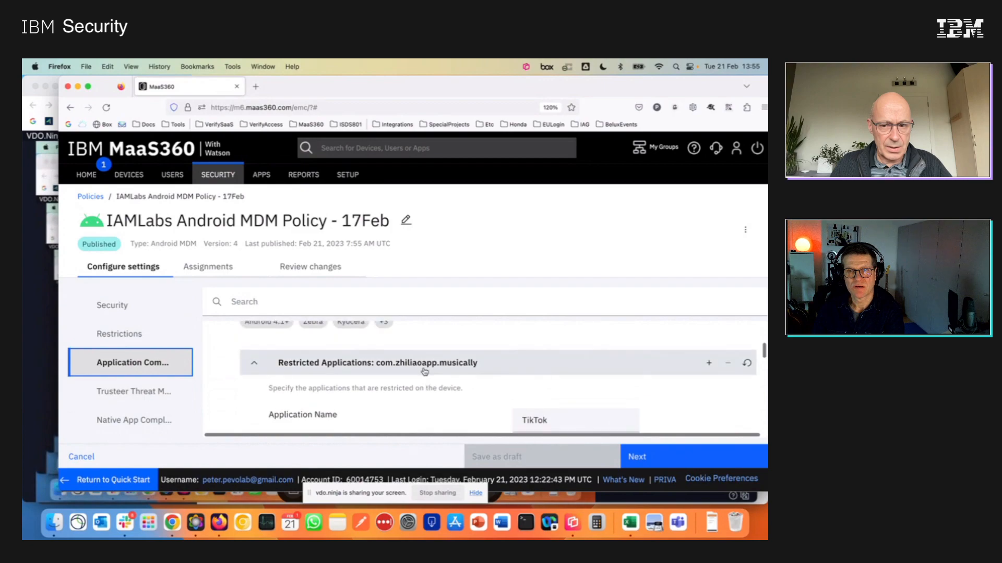
scroll(424, 372, "up", 2)
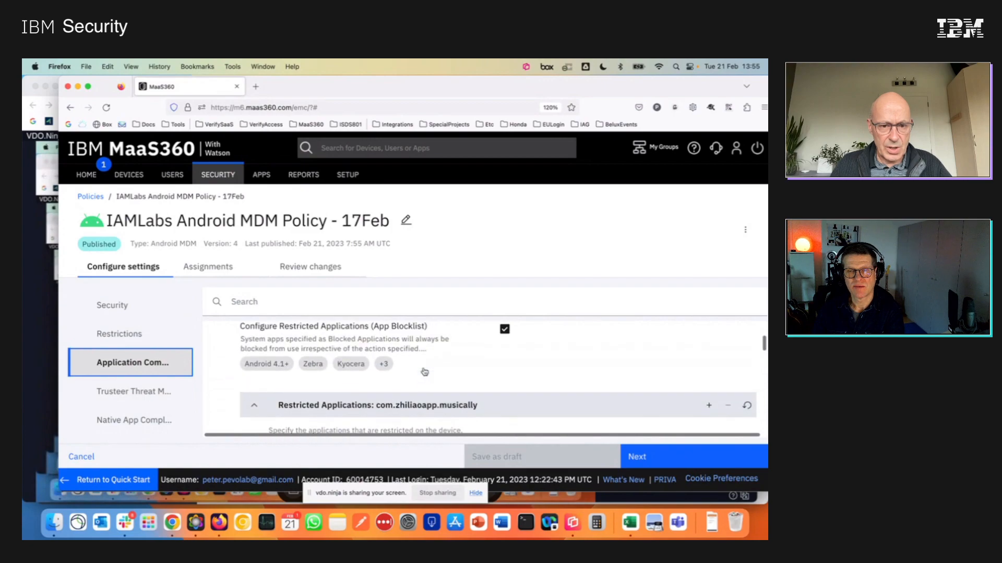
Set the browser page zoom to 110% so that more of the app blocklist settings fits on screen.
left_click(551, 108)
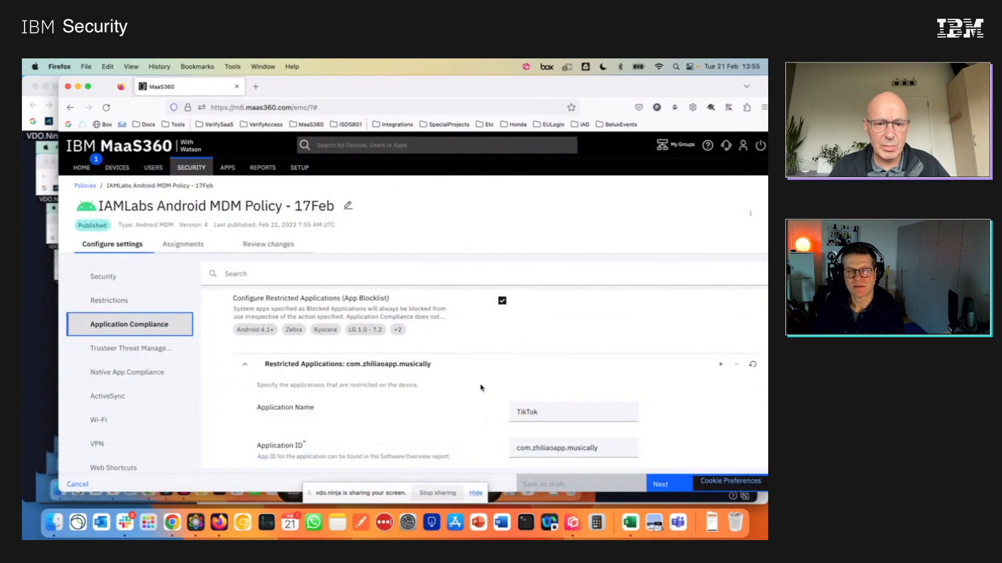
scroll(493, 348, "down", 2)
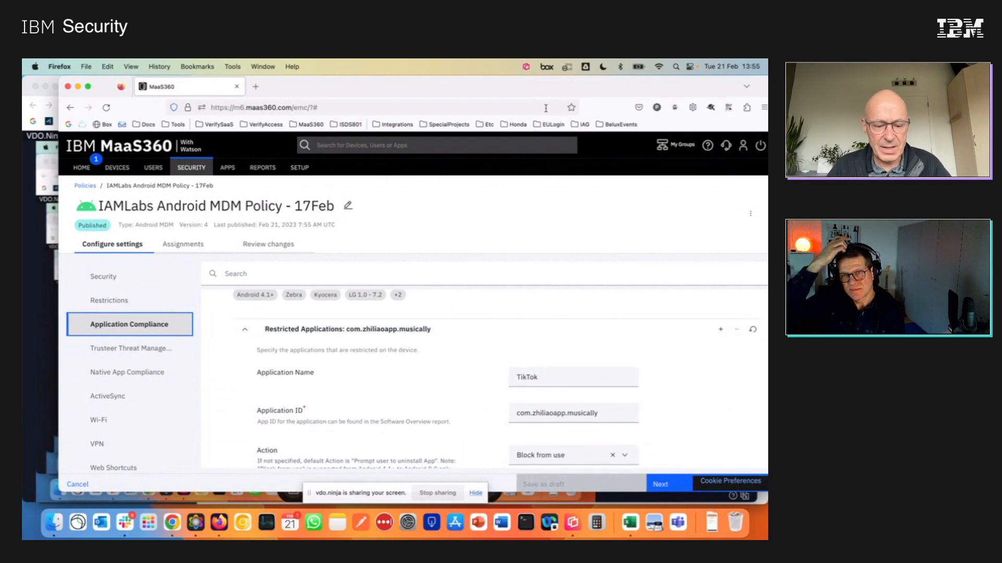
key("super+equal")
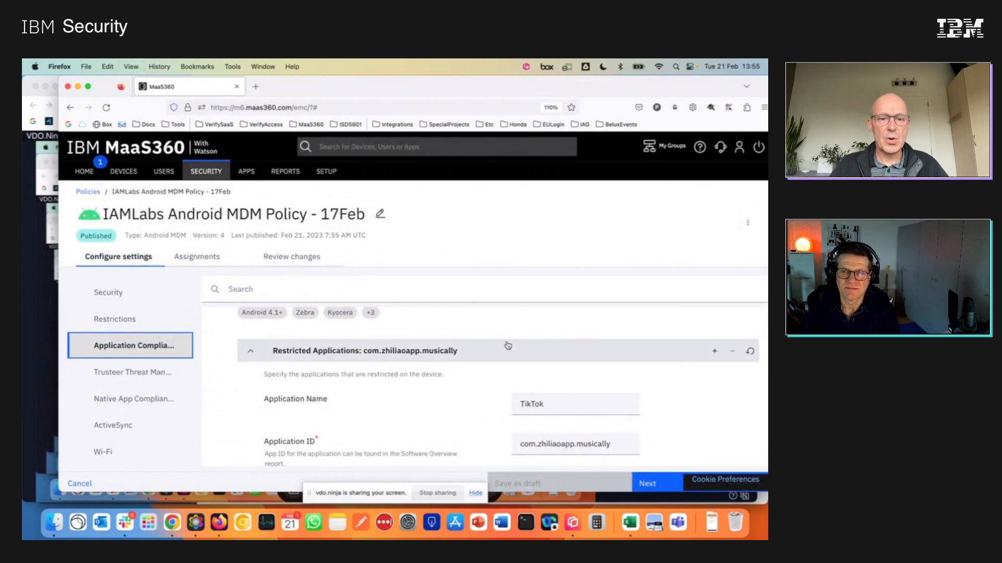
Examine the TikTok blocklist entry's name, application ID and available actions, keeping the action at Block from use.
scroll(507, 346, "down", 1)
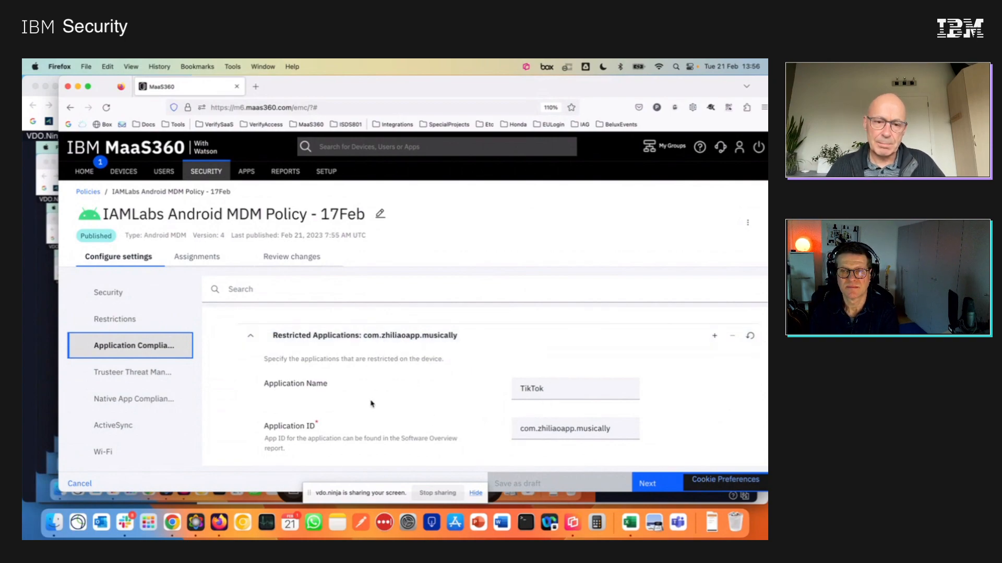
scroll(372, 403, "down", 2)
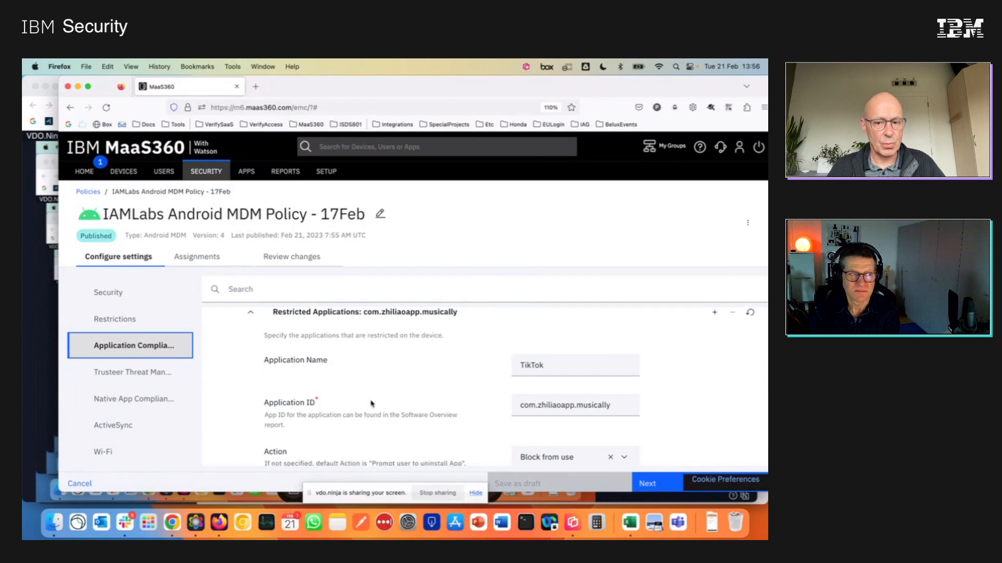
scroll(371, 403, "down", 4)
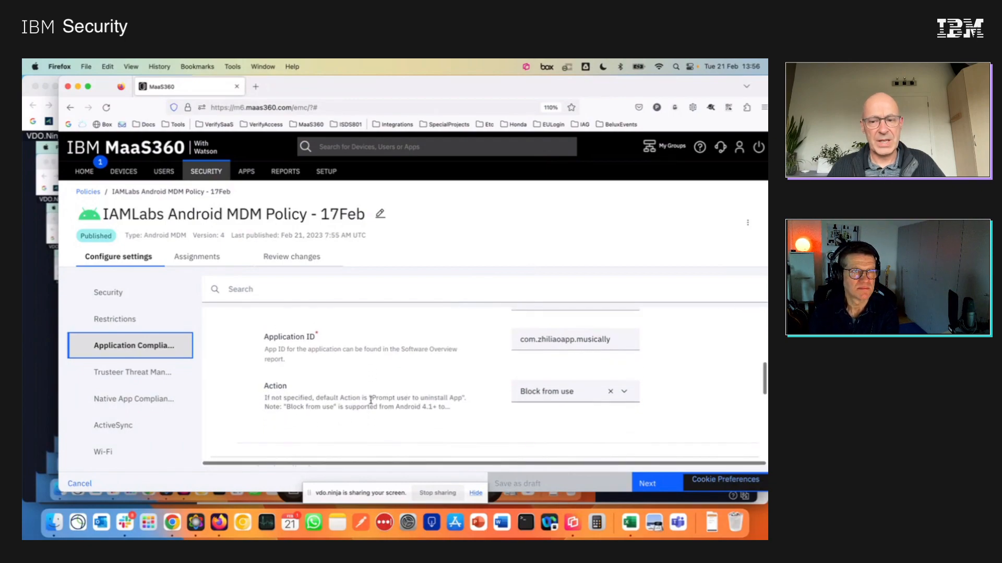
left_click(624, 392)
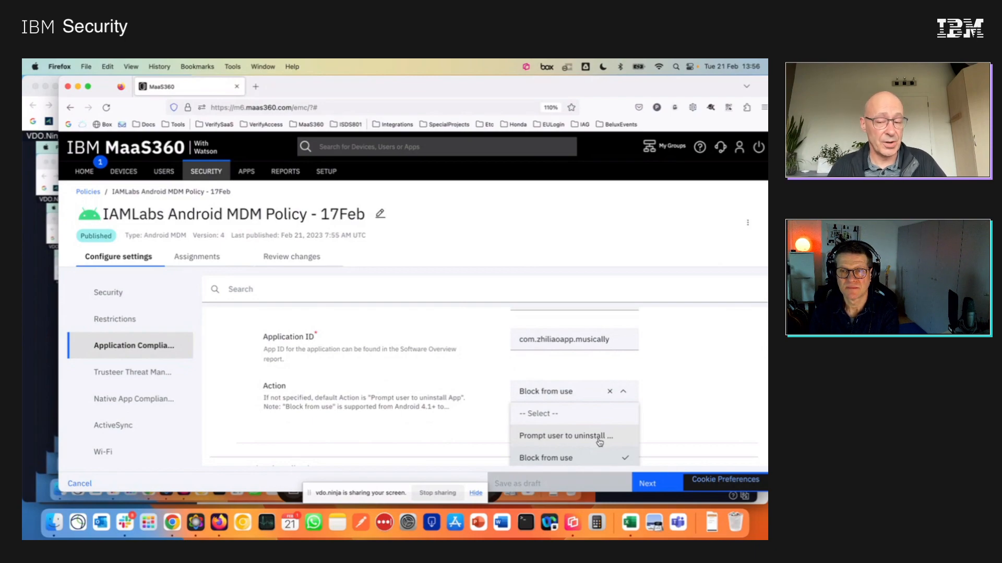
left_click(579, 460)
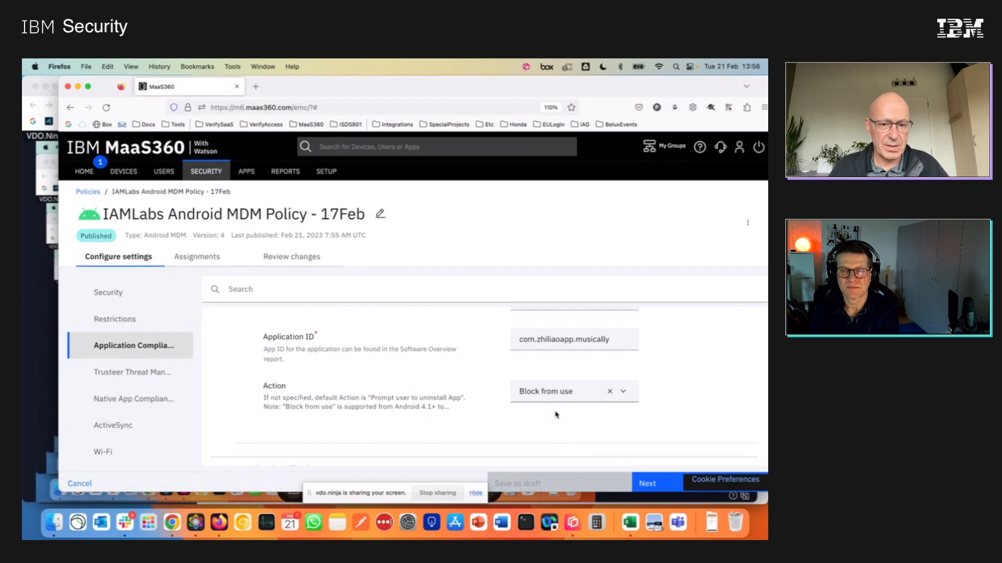
Examine the Application Compliance options for restricting apps by permissions, the app allowlist and required applications.
scroll(557, 415, "down", 5)
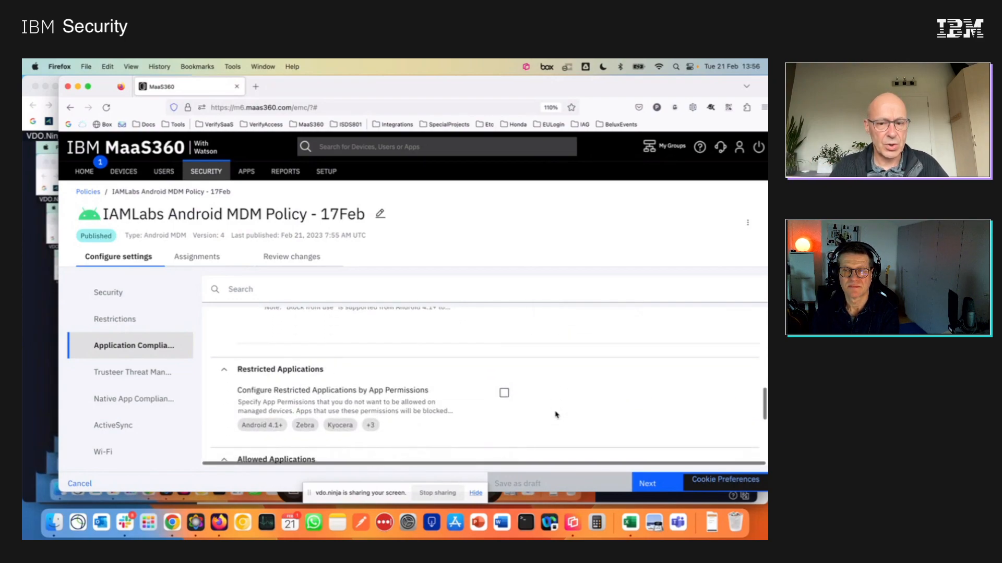
scroll(557, 415, "down", 3)
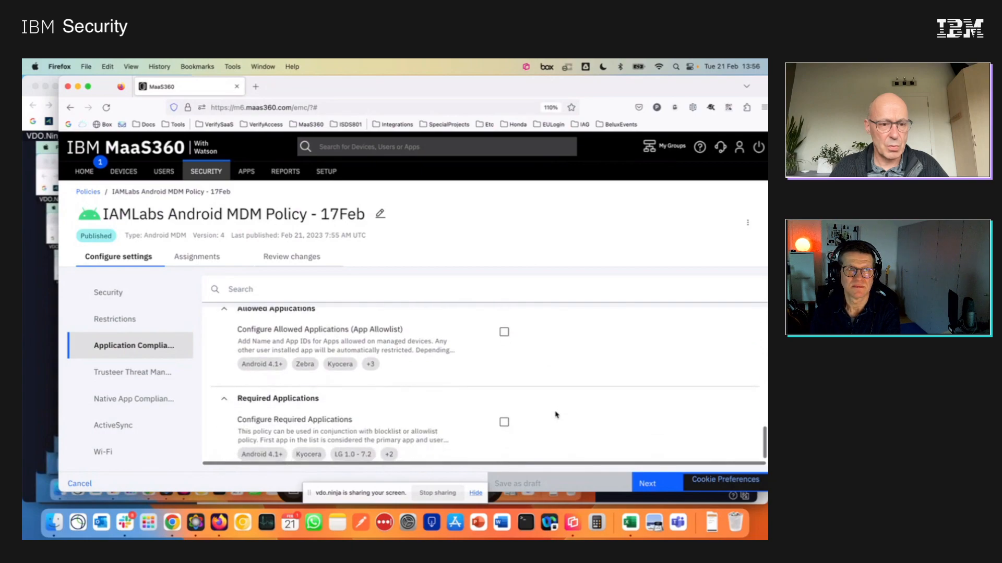
scroll(556, 414, "down", 1)
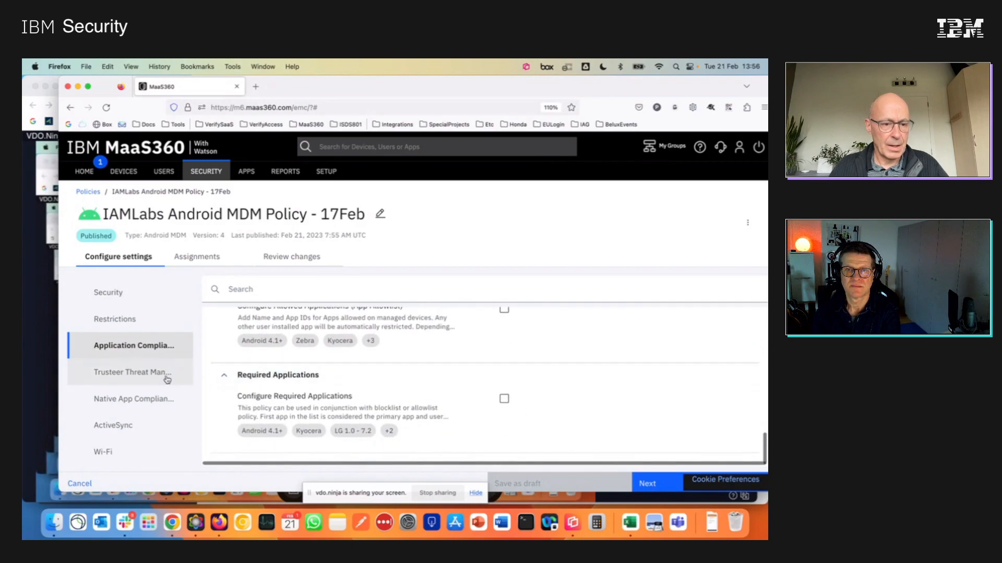
Open the Trusteer Threat Management category and examine its enable setting and malware app remediation action.
left_click(122, 373)
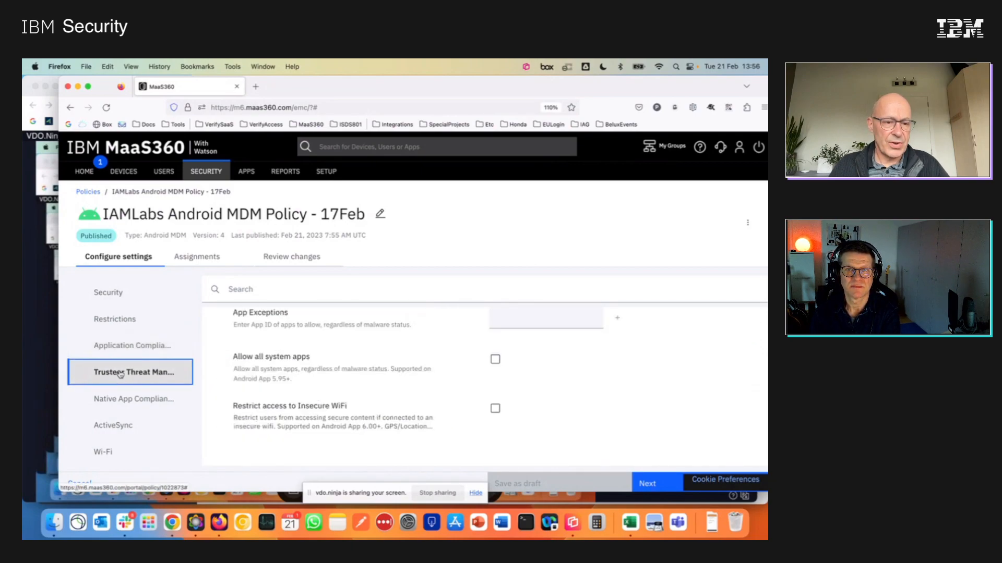
scroll(339, 366, "up", 3)
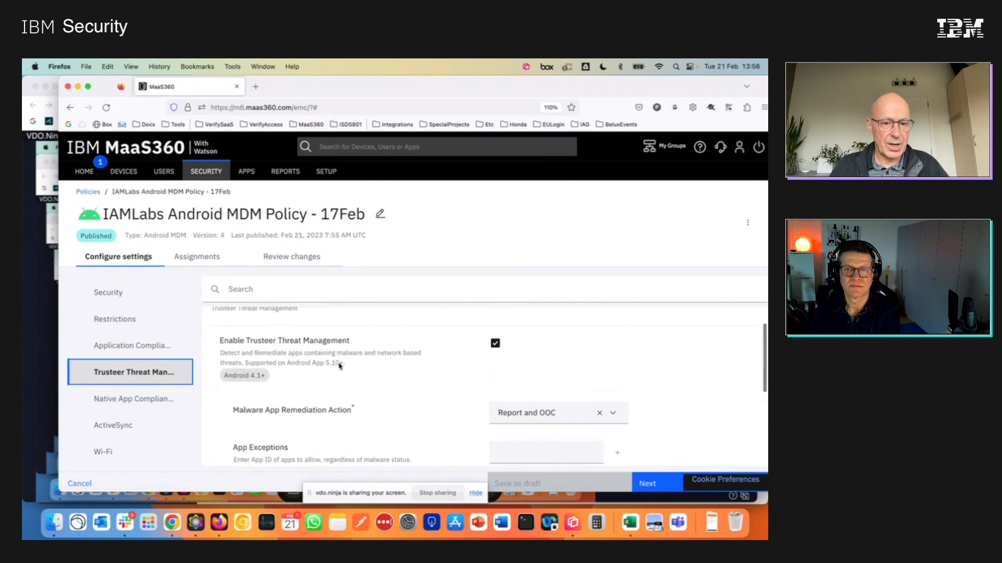
scroll(340, 366, "down", 1)
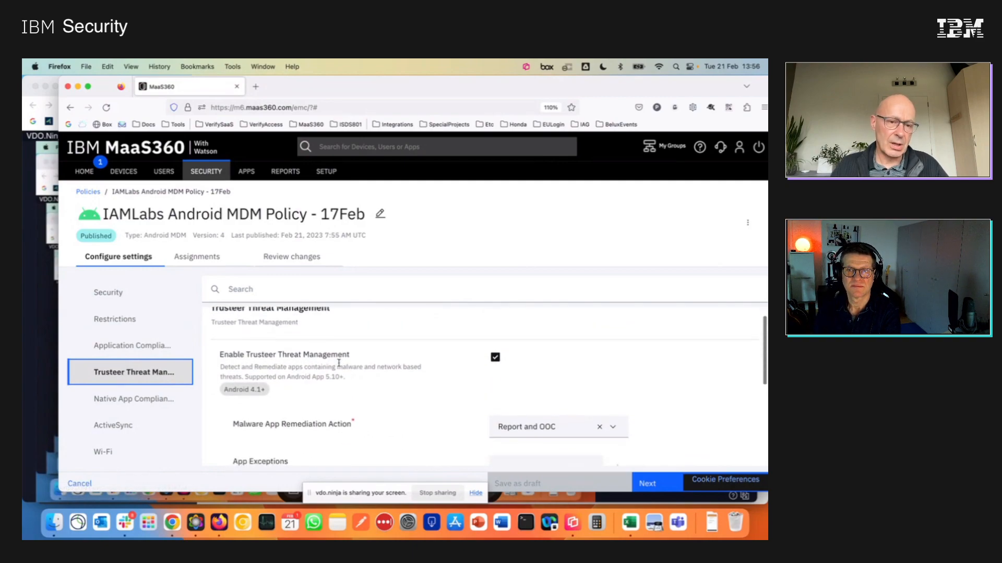
scroll(340, 367, "up", 1)
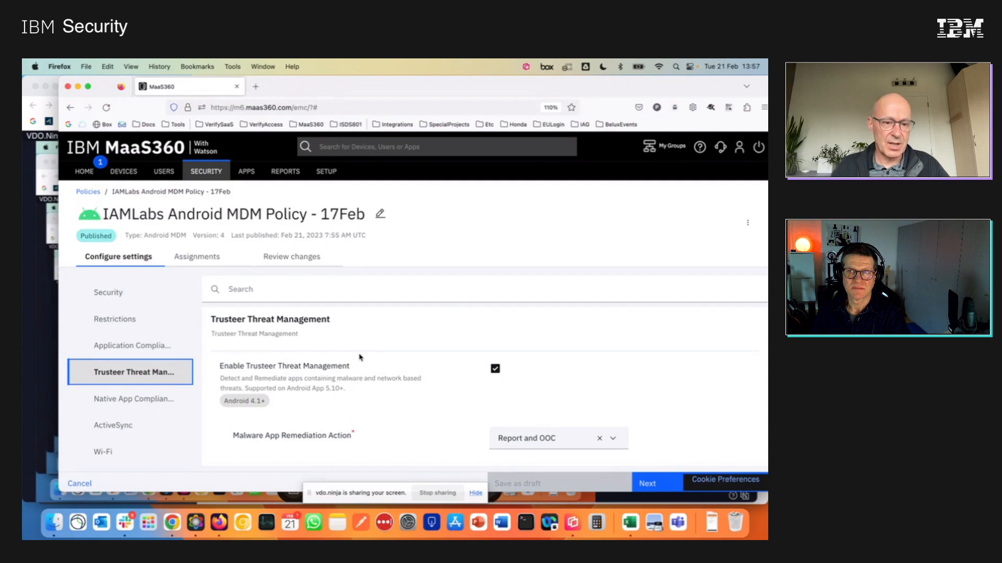
scroll(359, 357, "down", 2)
scroll(359, 357, "up", 2)
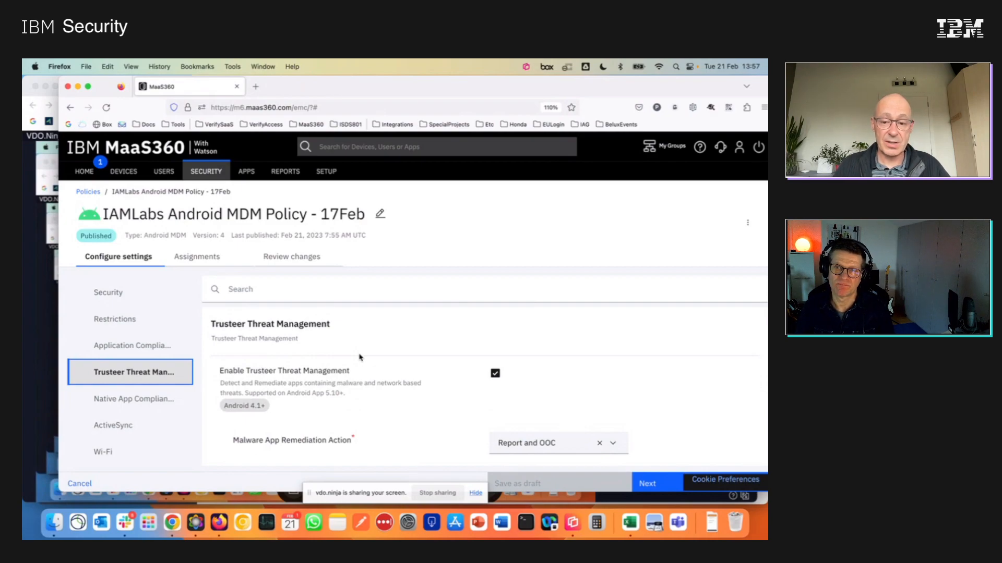
Examine the Trusteer Threat Management options for app exceptions, system apps and access over insecure WiFi.
scroll(359, 357, "down", 3)
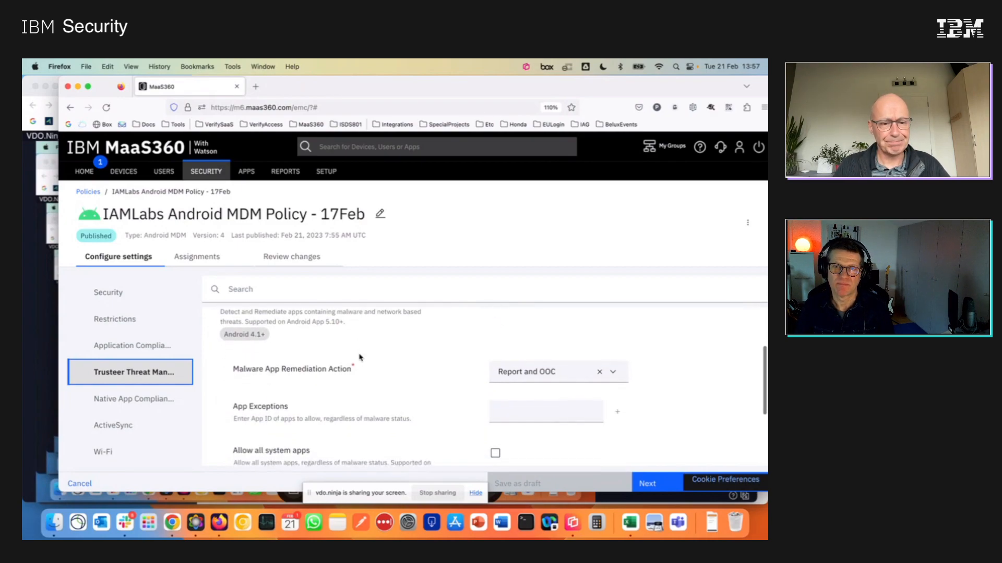
scroll(358, 355, "down", 2)
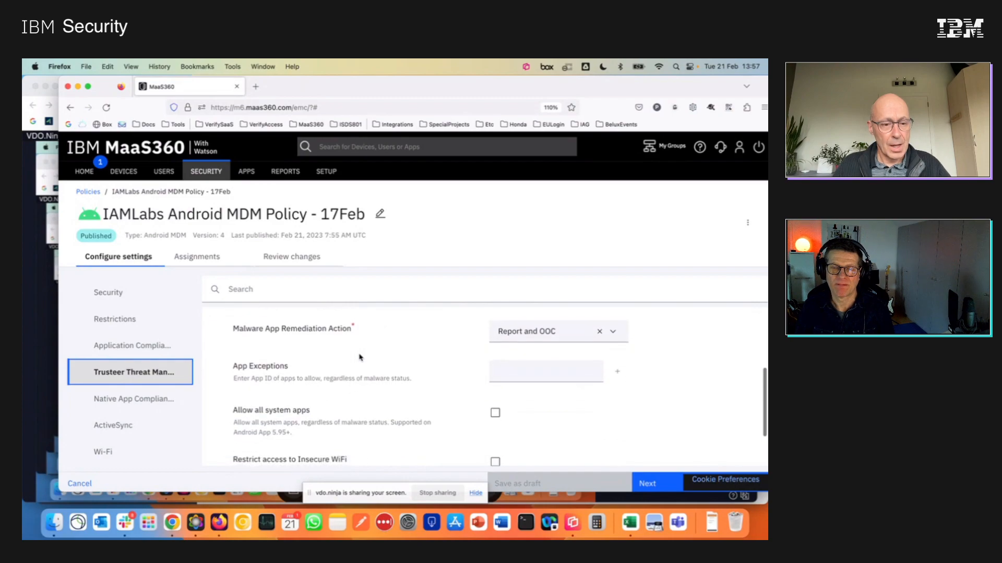
scroll(129, 410, "down", 4)
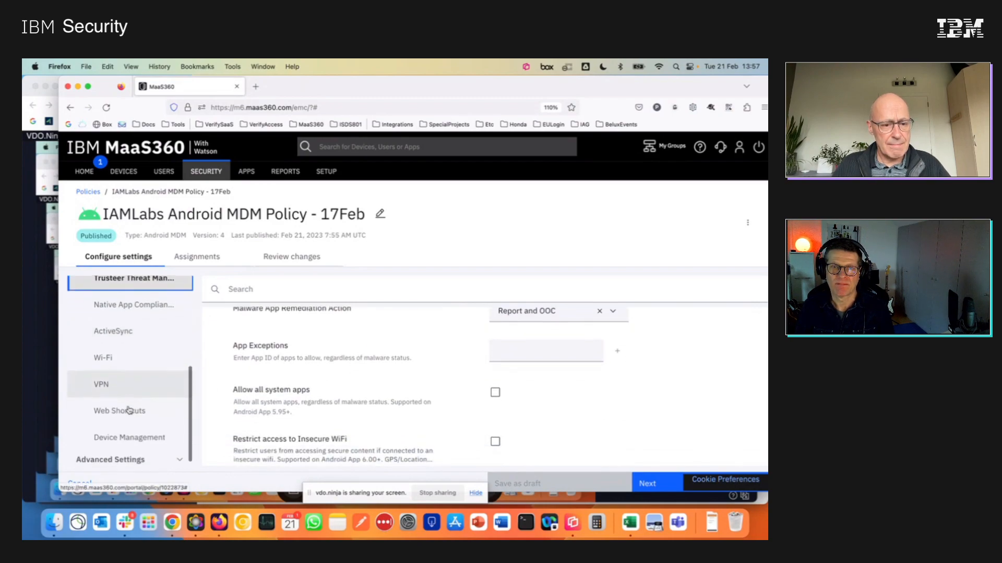
Open the Device Management category and examine its out-of-compliance action, data collection and heartbeat frequencies, strict scheduler and disable-management settings.
left_click(133, 426)
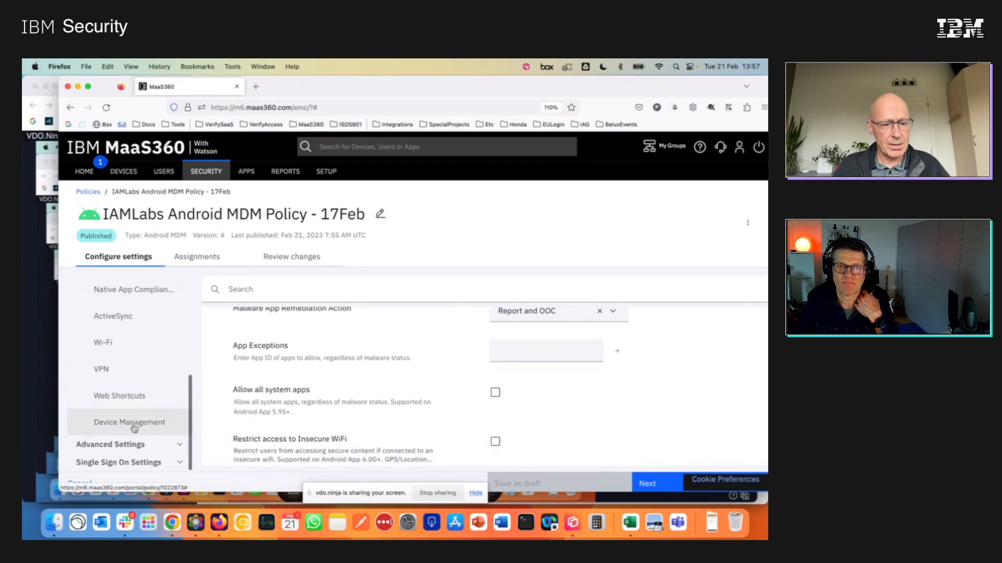
scroll(351, 399, "down", 1)
scroll(351, 400, "up", 1)
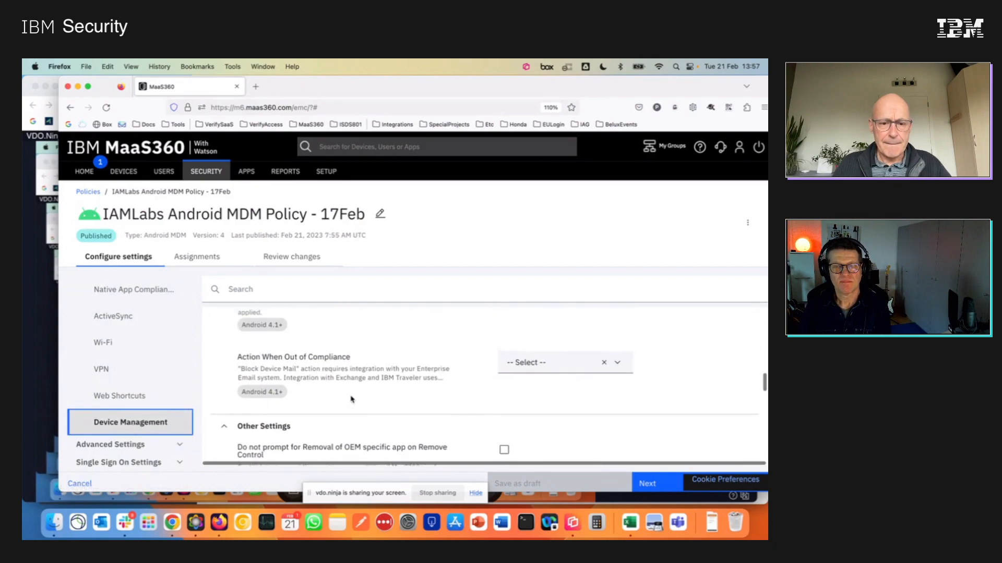
scroll(351, 400, "down", 5)
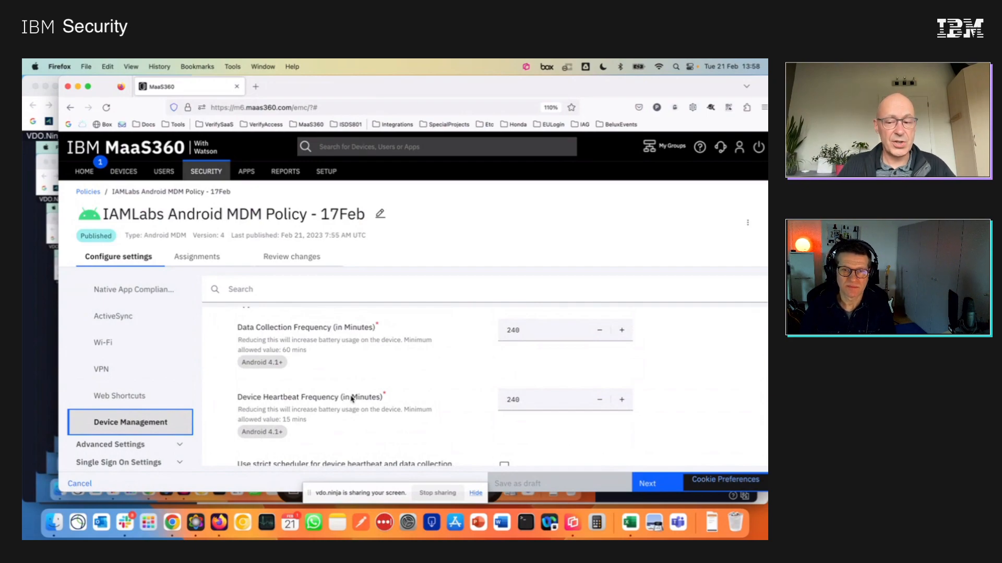
scroll(352, 399, "down", 1)
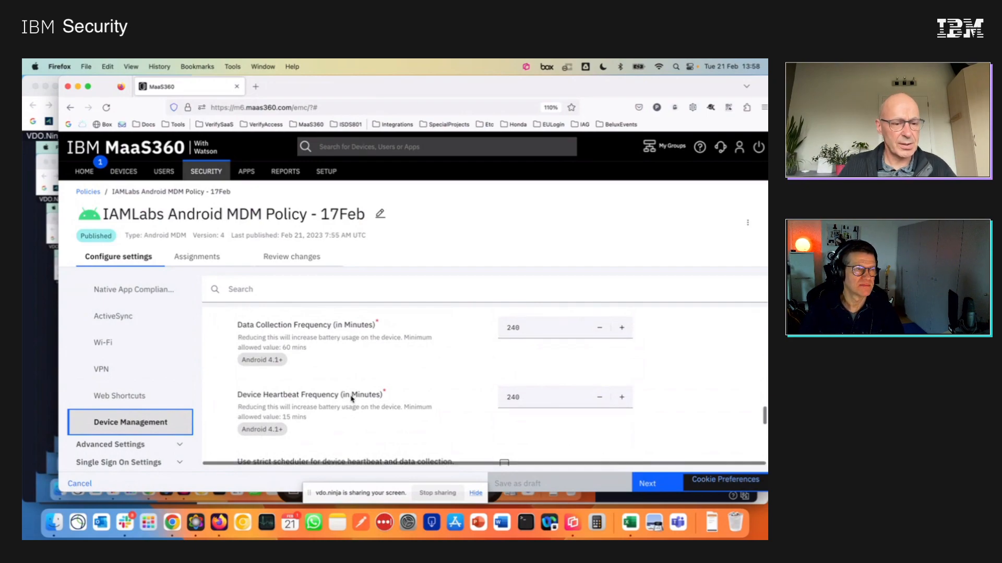
scroll(351, 398, "down", 3)
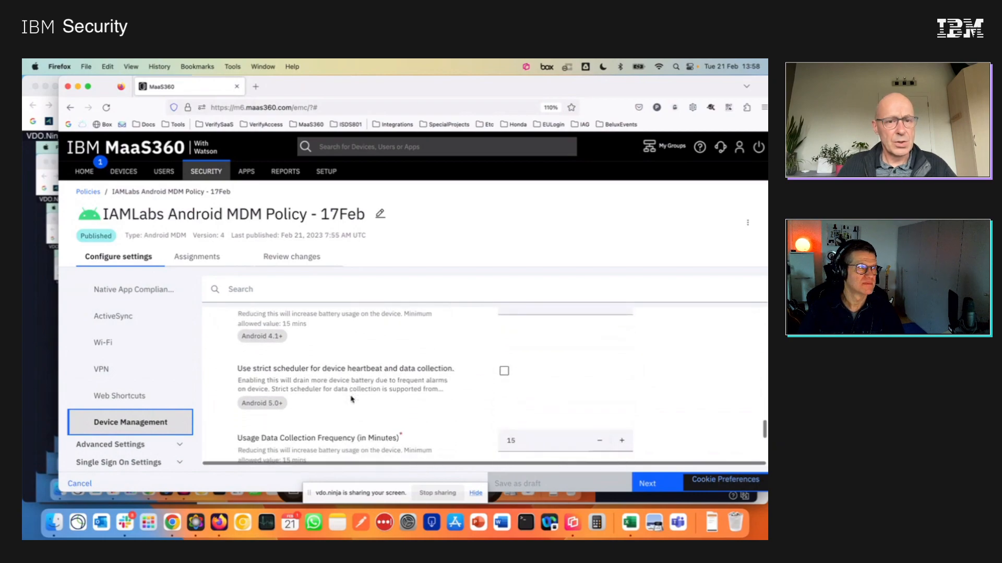
scroll(352, 399, "up", 20)
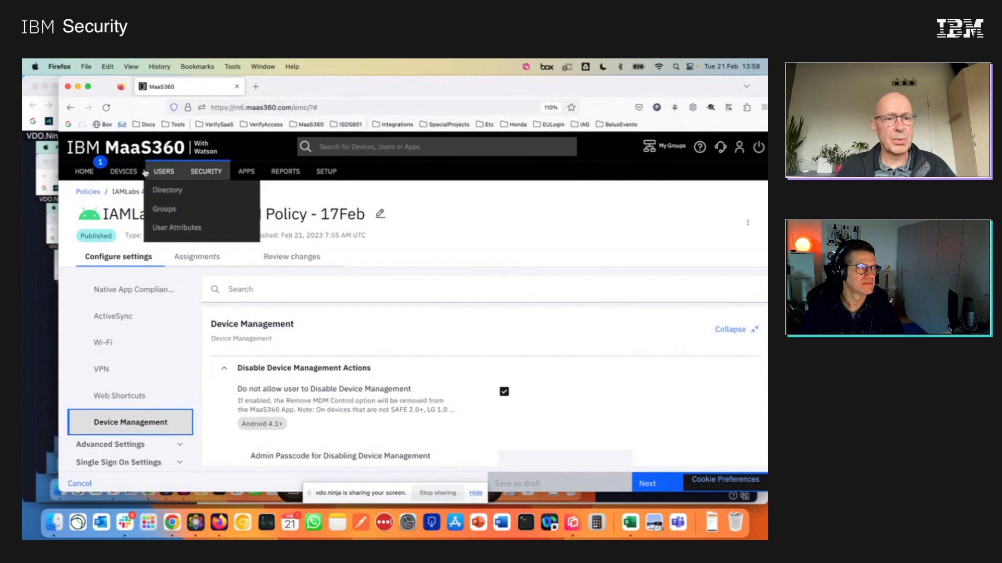
Open the Moto G (5) device record from the device inventory.
mouse_move(124, 172)
left_click(130, 192)
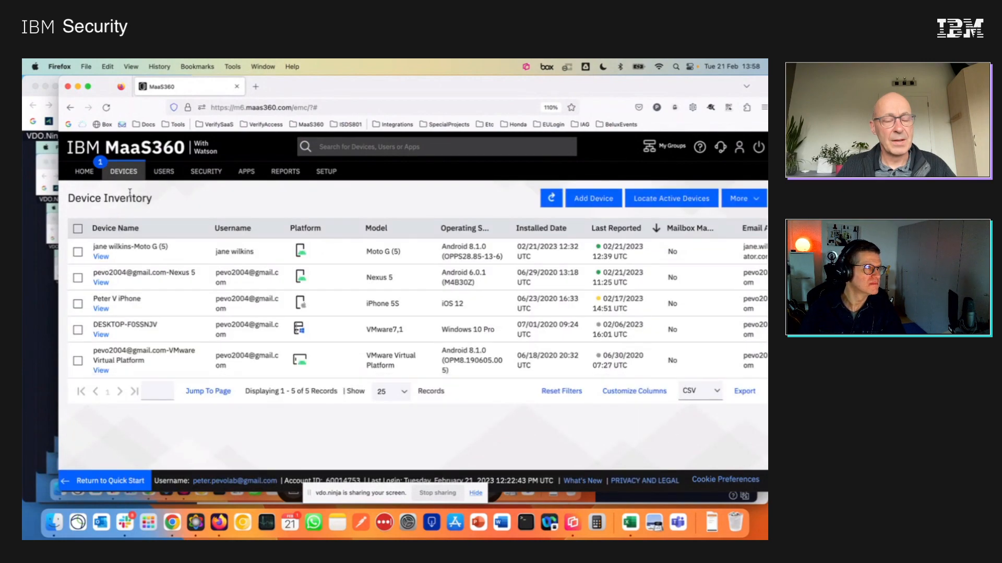
left_click(193, 251)
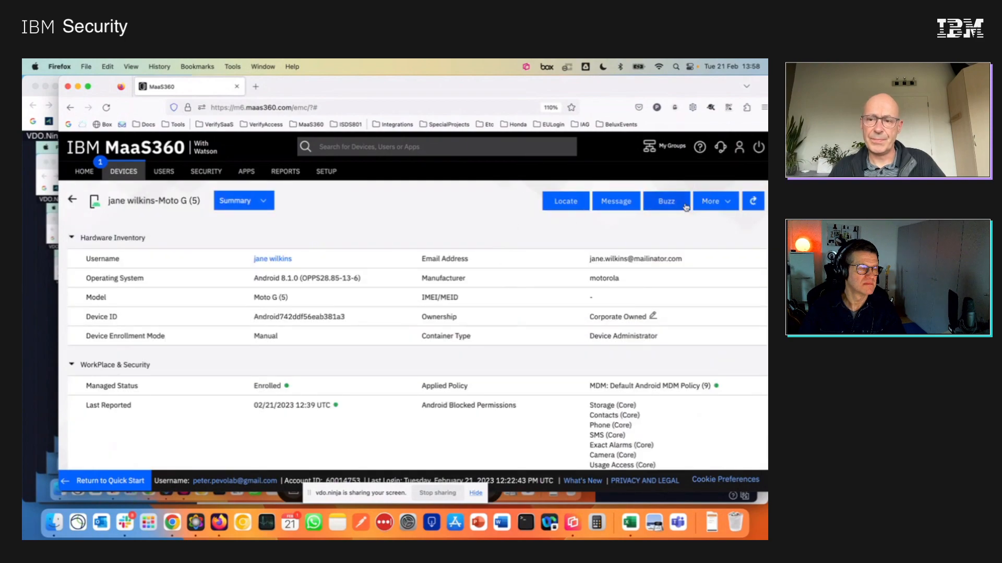
Change the Moto G (5)'s Android policy to IAMLabs Android MDM Policy - 17Feb and confirm the security check.
left_click(712, 201)
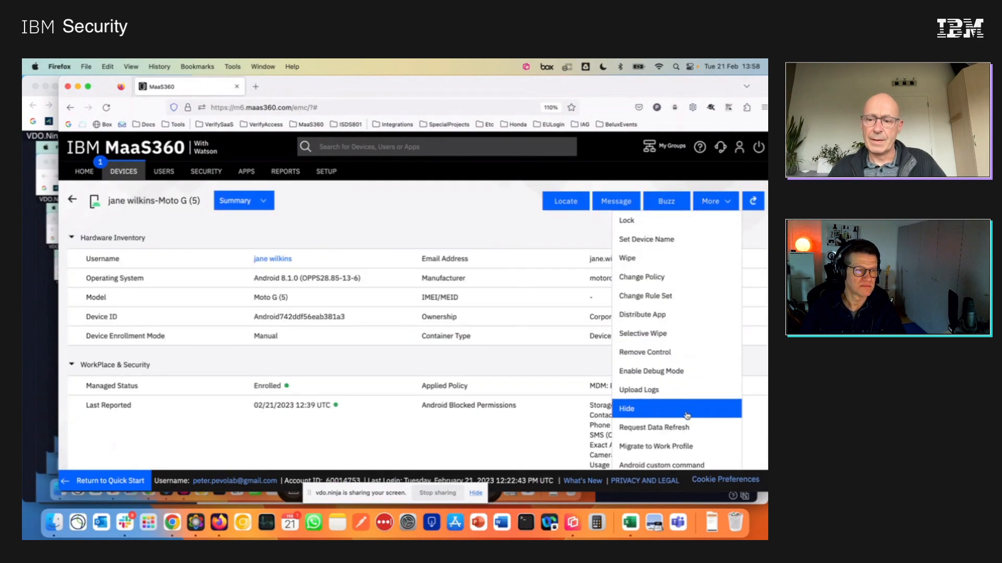
left_click(679, 280)
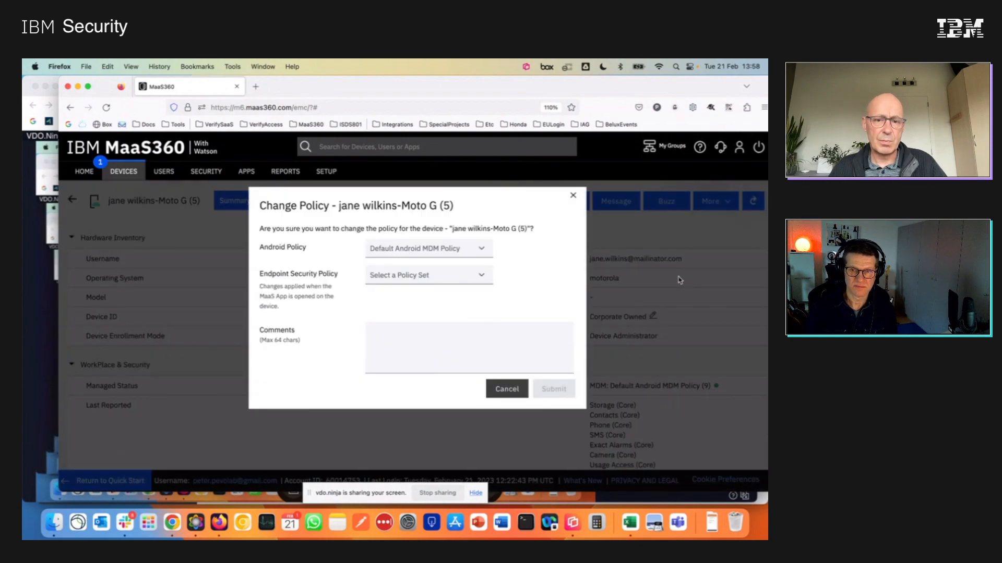
left_click(480, 248)
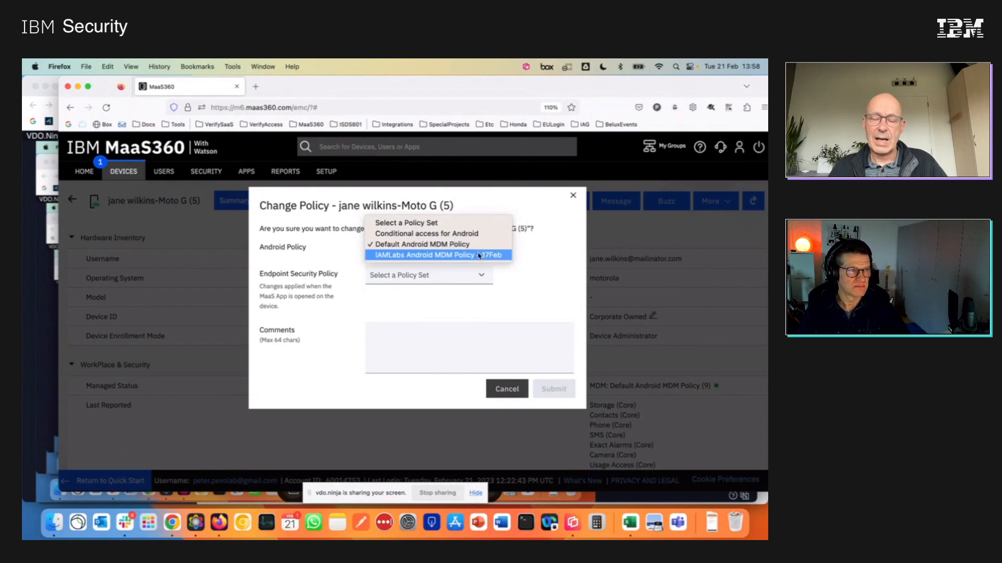
left_click(479, 255)
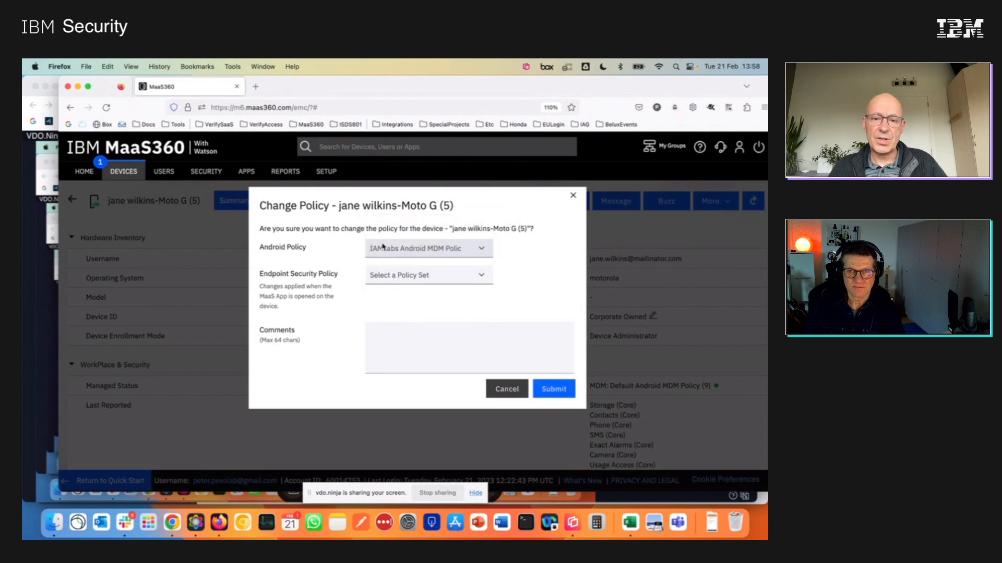
left_click(552, 391)
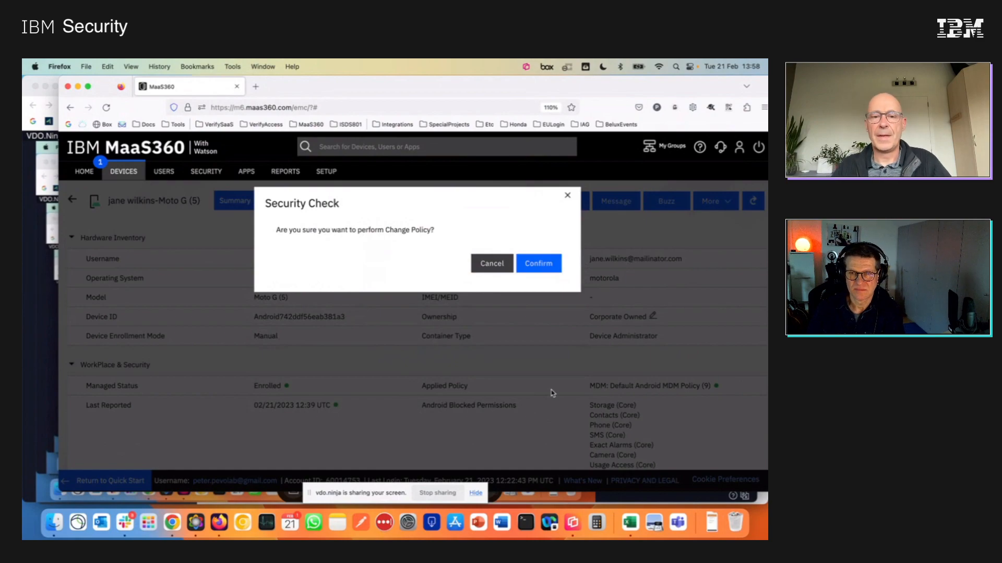
left_click(546, 268)
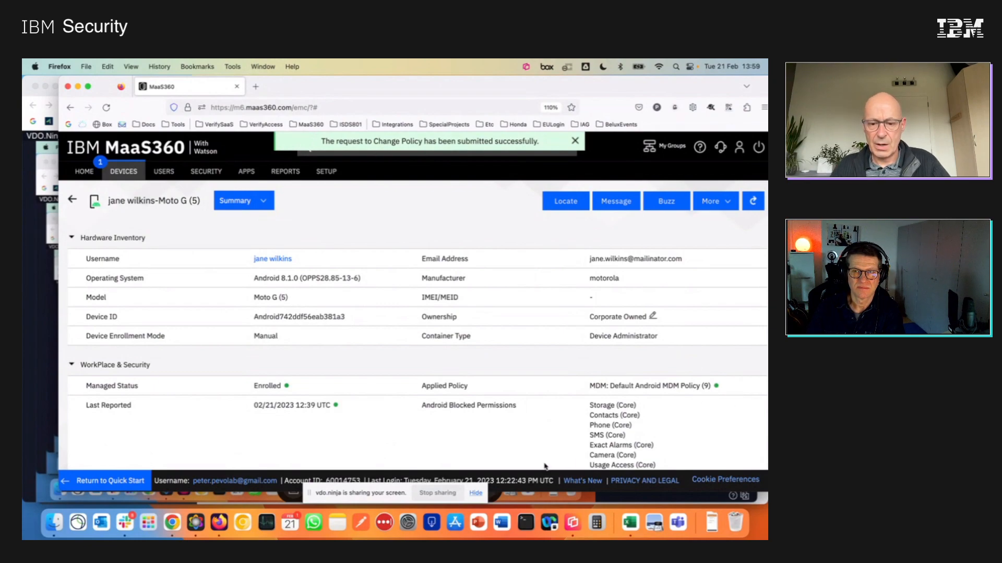
Switch to the phone mirror in Reflector 4 and open the device passcode change from the compliance status.
left_click(574, 523)
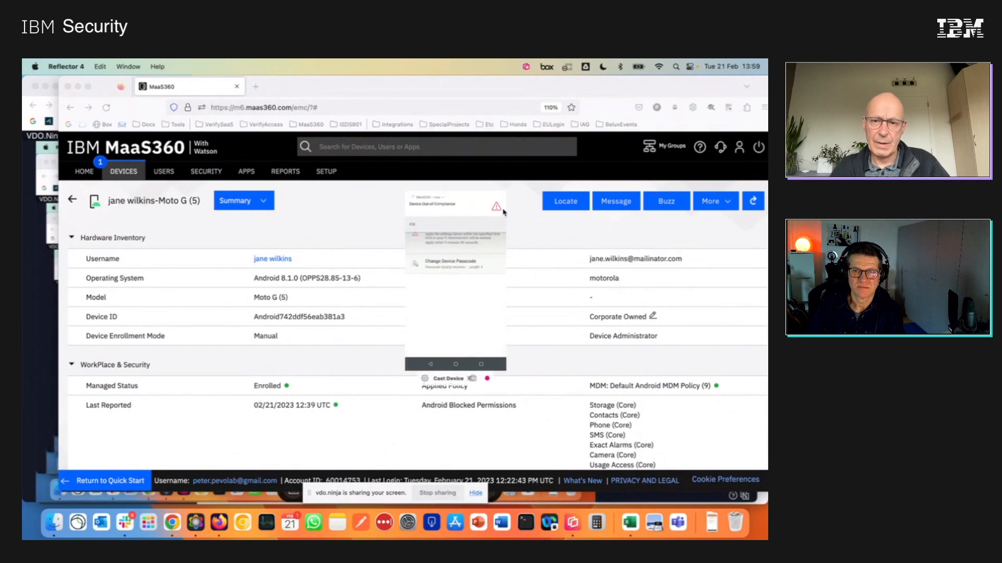
left_click_drag(508, 192, 554, 159)
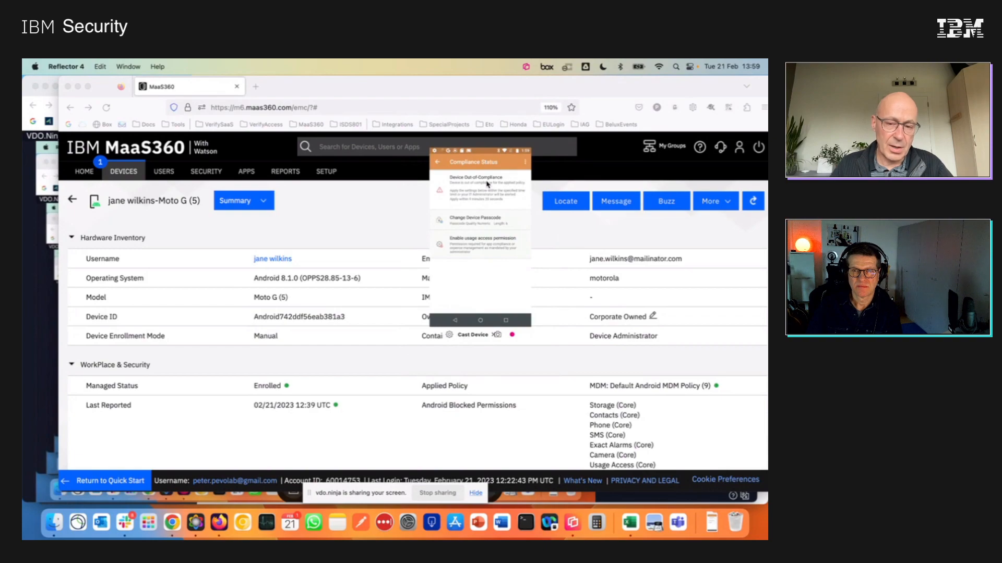
left_click(484, 225)
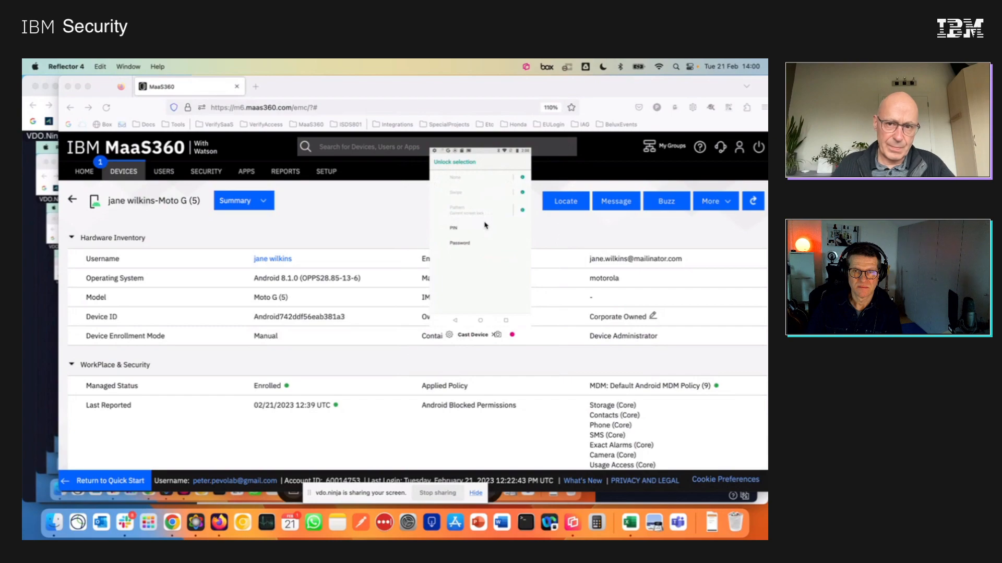
Enlarge the phone mirror and open the usage access settings from the compliance status to permit MaaS360.
left_click_drag(531, 148, 649, 117)
left_click_drag(545, 111, 441, 120)
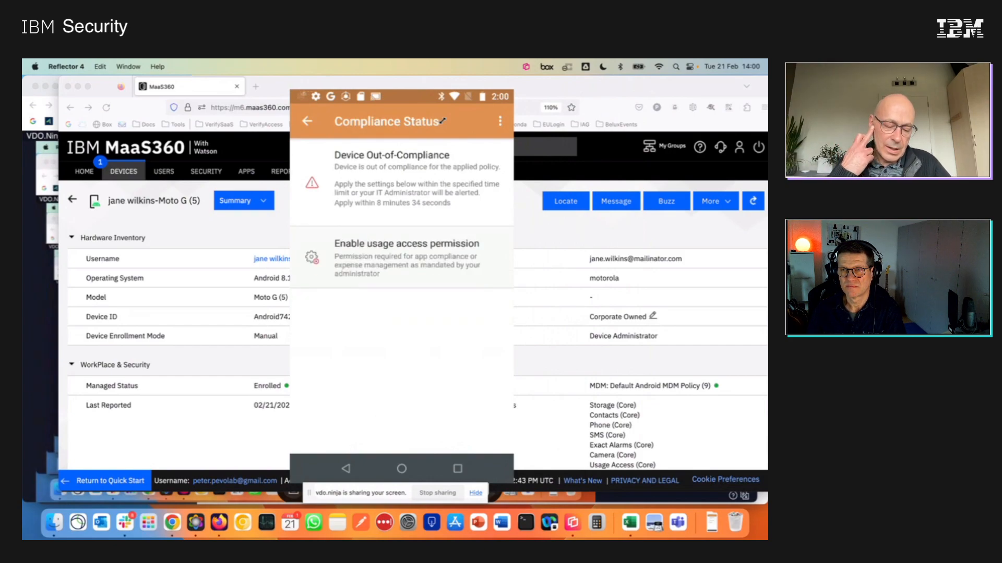
left_click(446, 282)
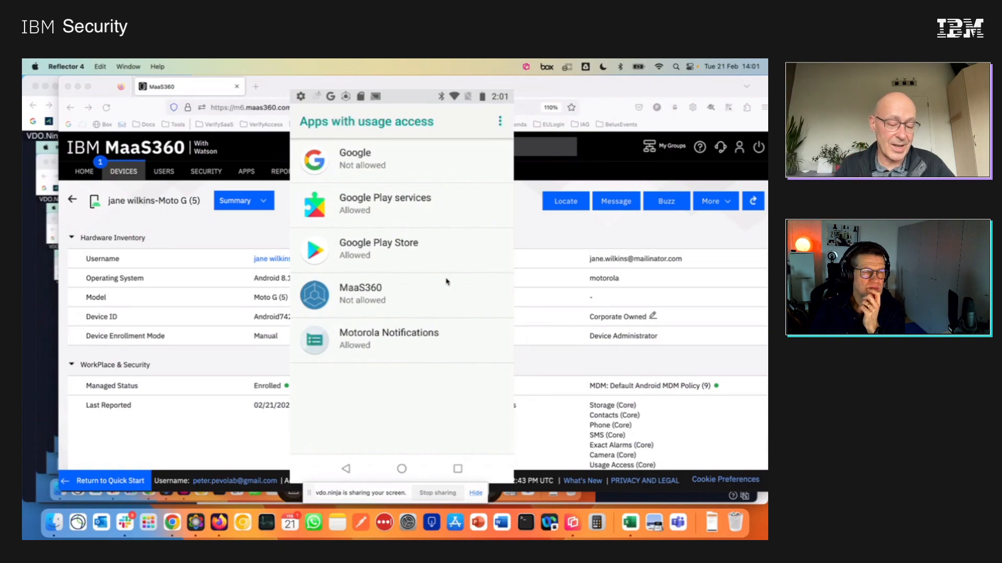
left_click(446, 281)
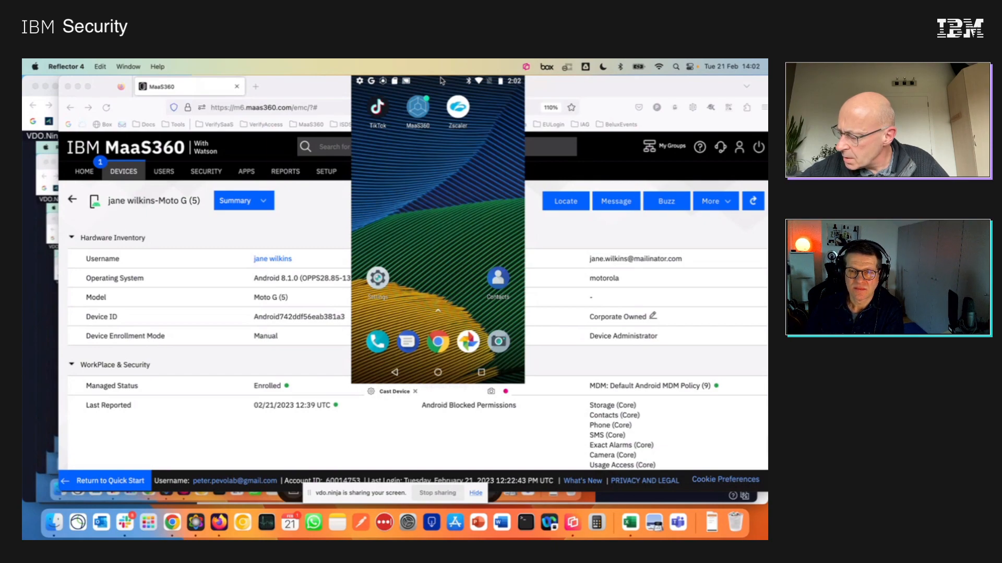
Place the enlarged phone mirror over the device details and send the Moto G (5) a Buzz with the message "alarm".
left_click_drag(442, 147, 348, 193)
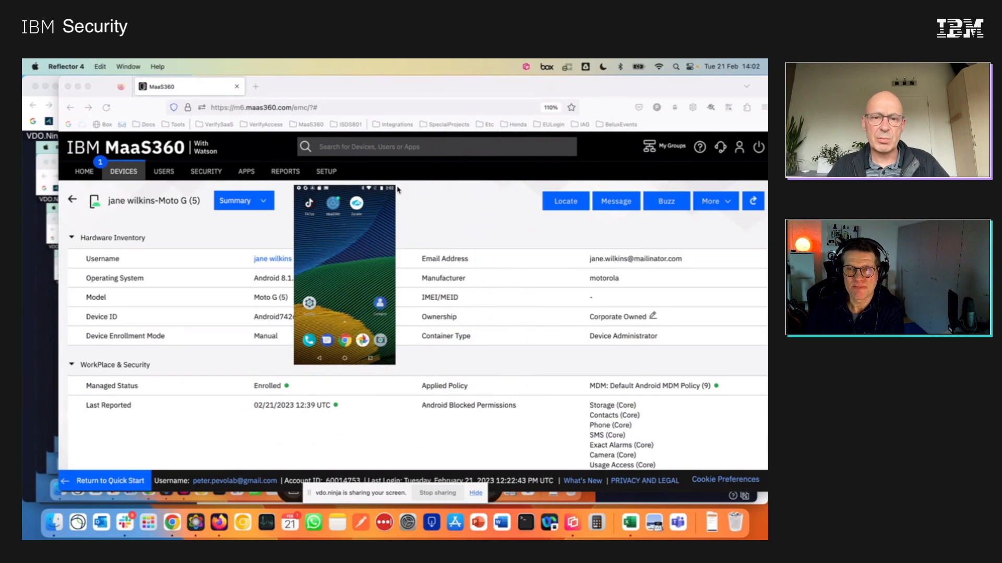
left_click_drag(421, 178, 318, 228)
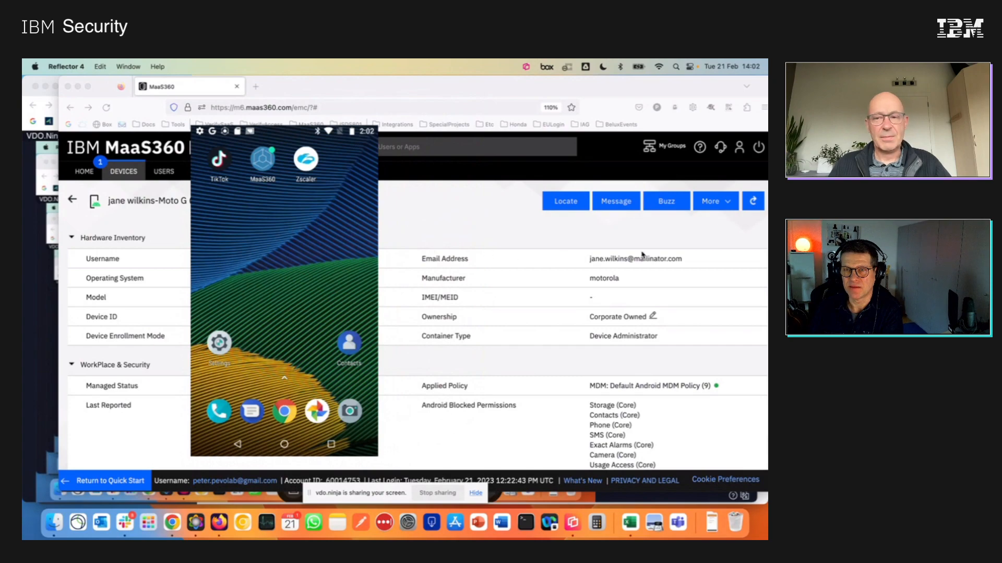
left_click(666, 203)
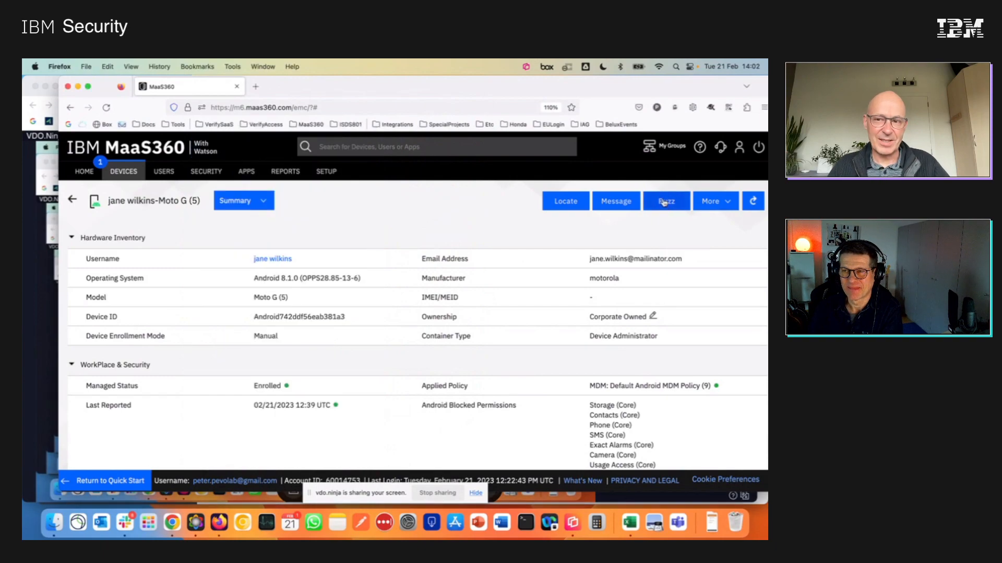
left_click(664, 202)
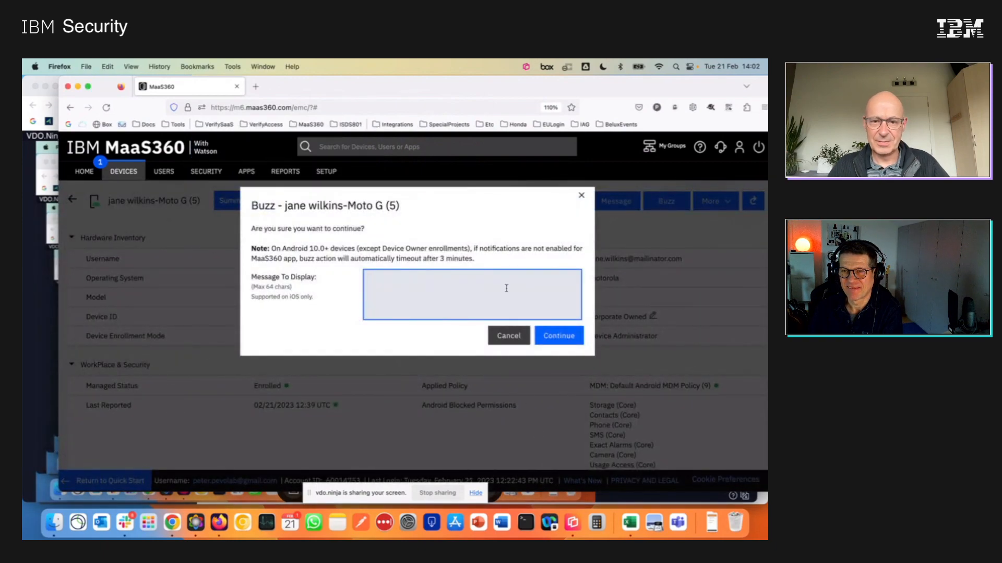
type("a")
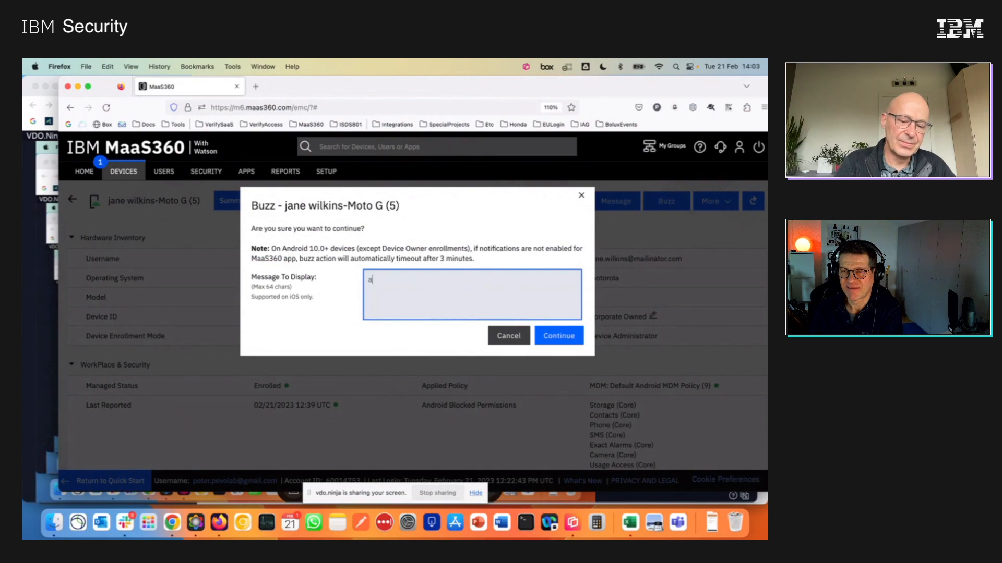
type("larm")
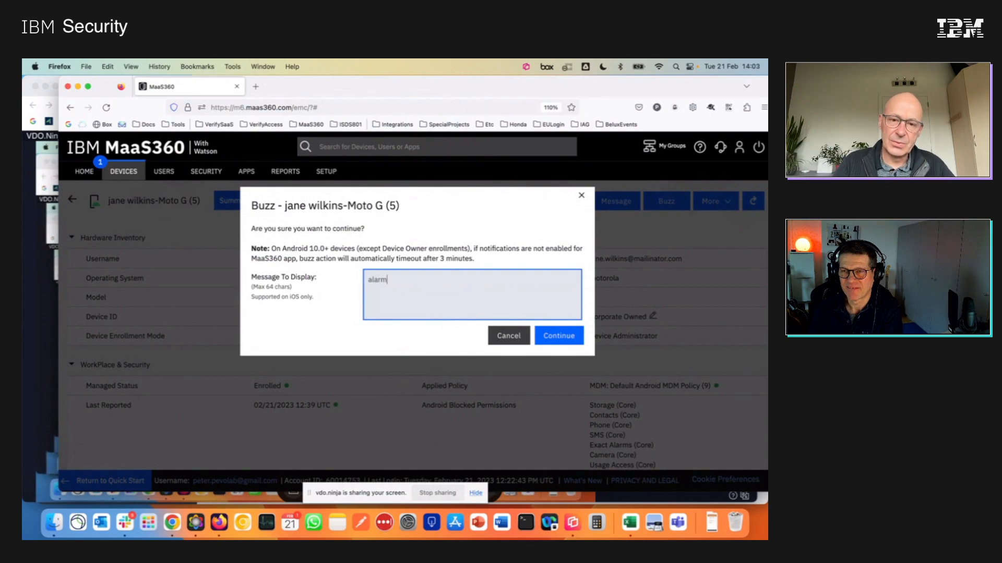
left_click(573, 522)
left_click(569, 343)
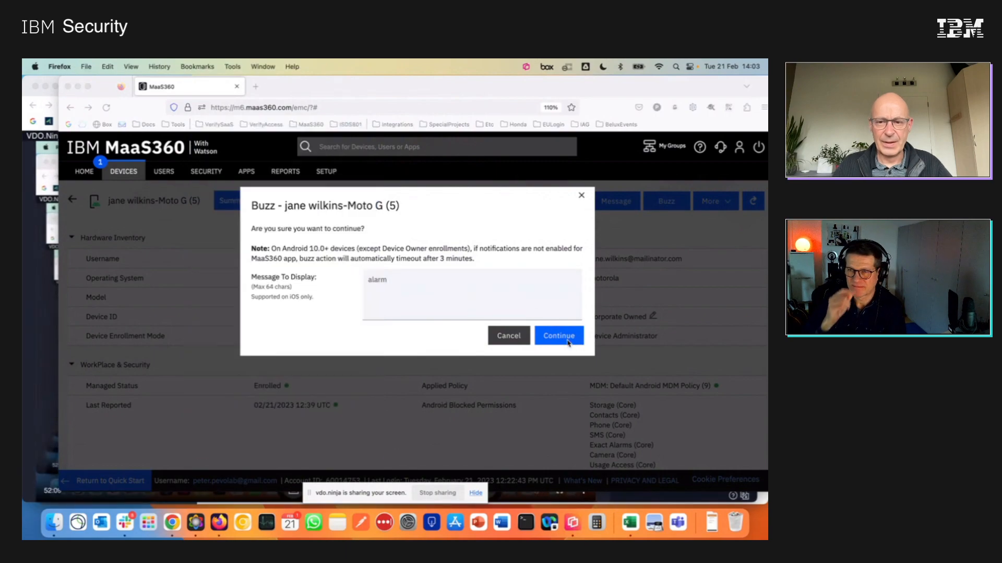
left_click(572, 522)
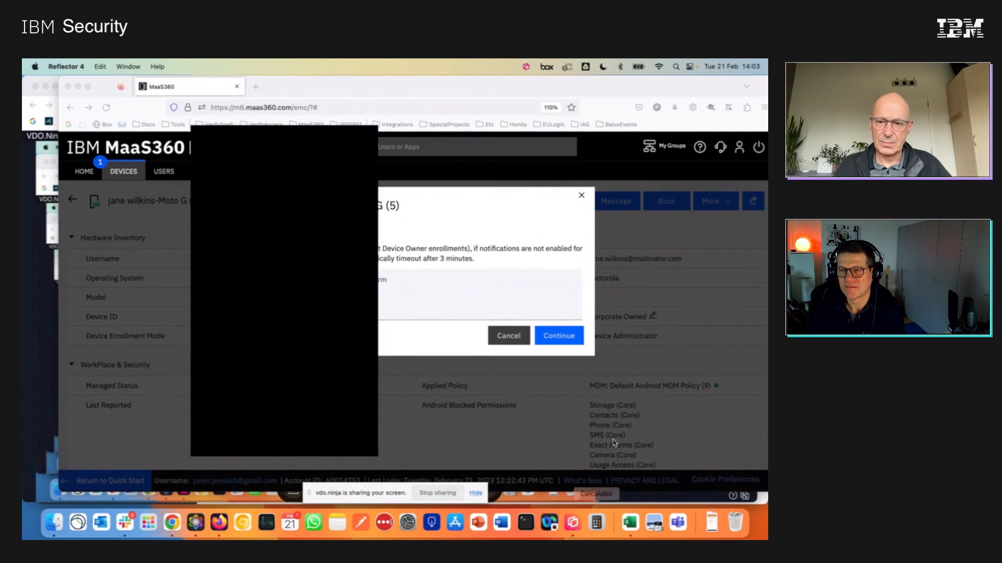
left_click(558, 340)
left_click(558, 338)
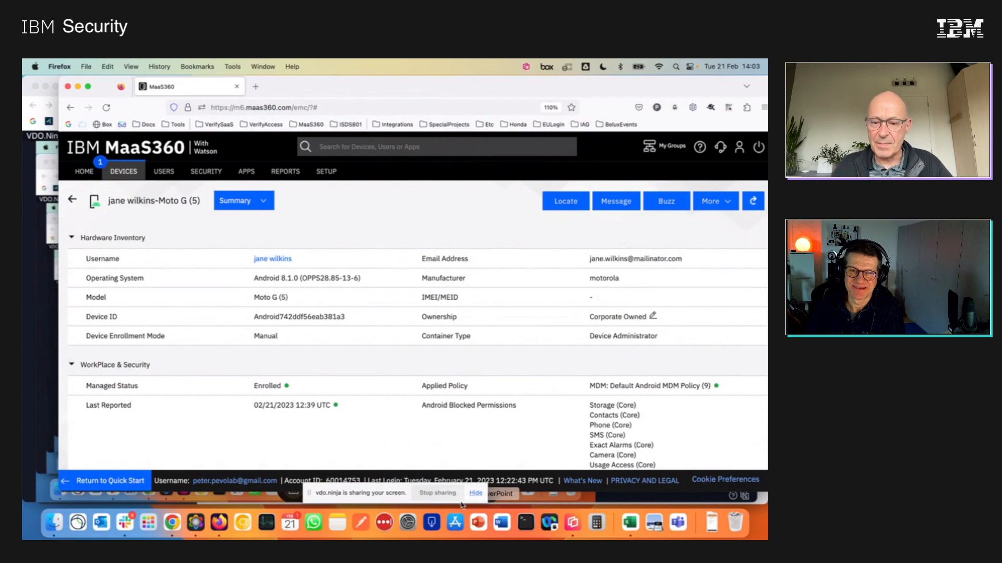
Show the enlarged phone mirror, locate the Moto G (5) on the map from its device record and close the location details.
left_click(574, 524)
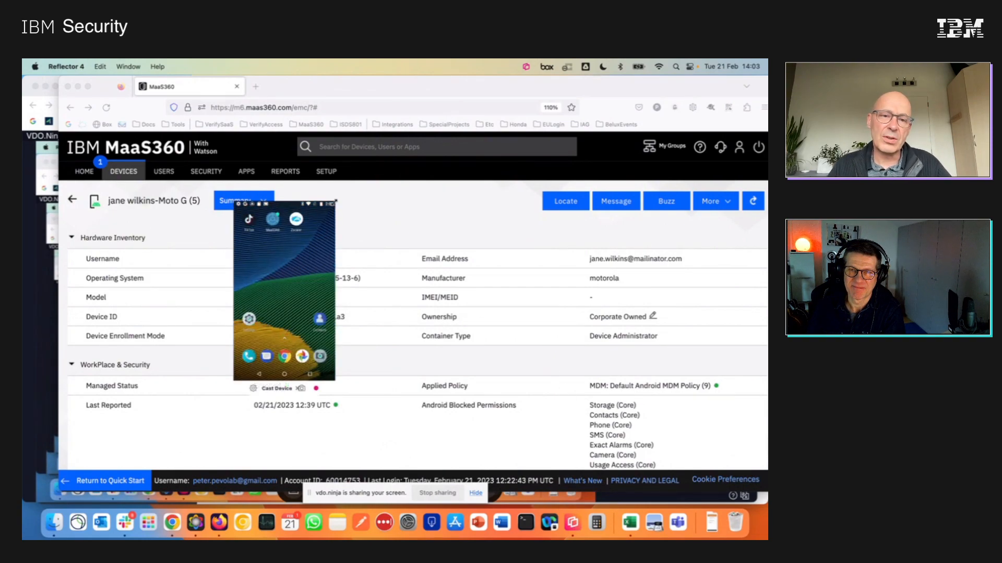
left_click_drag(335, 201, 413, 81)
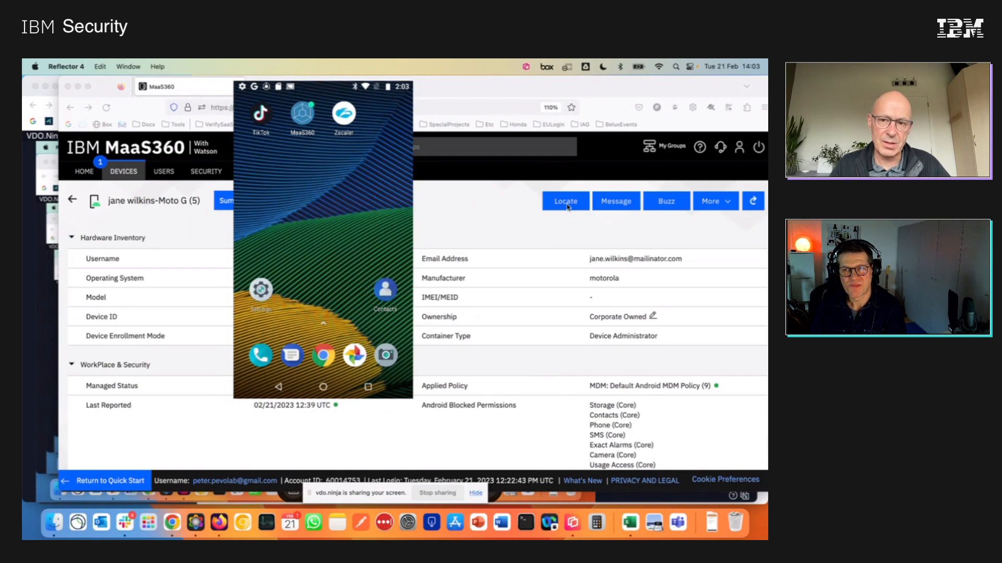
left_click(567, 207)
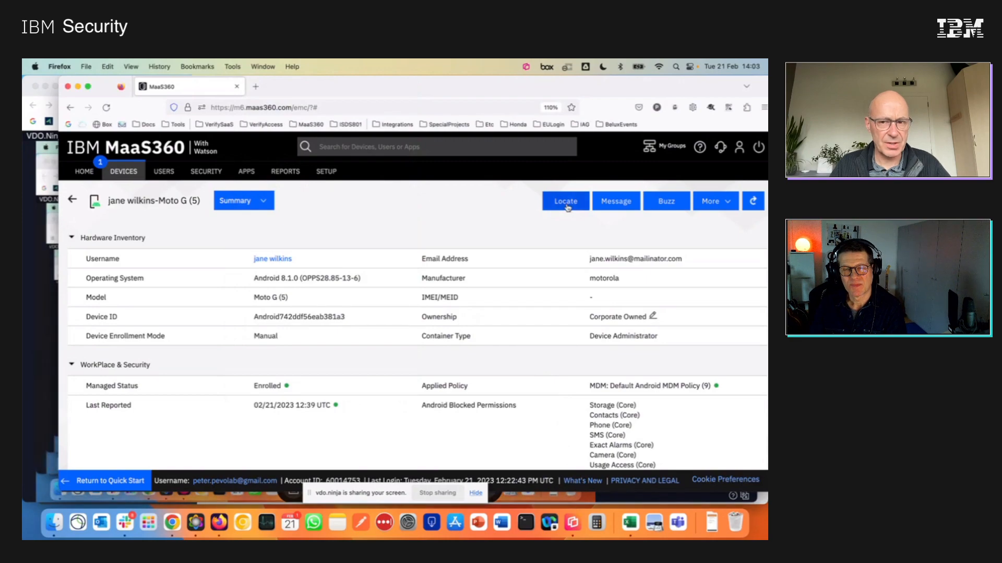
left_click(566, 203)
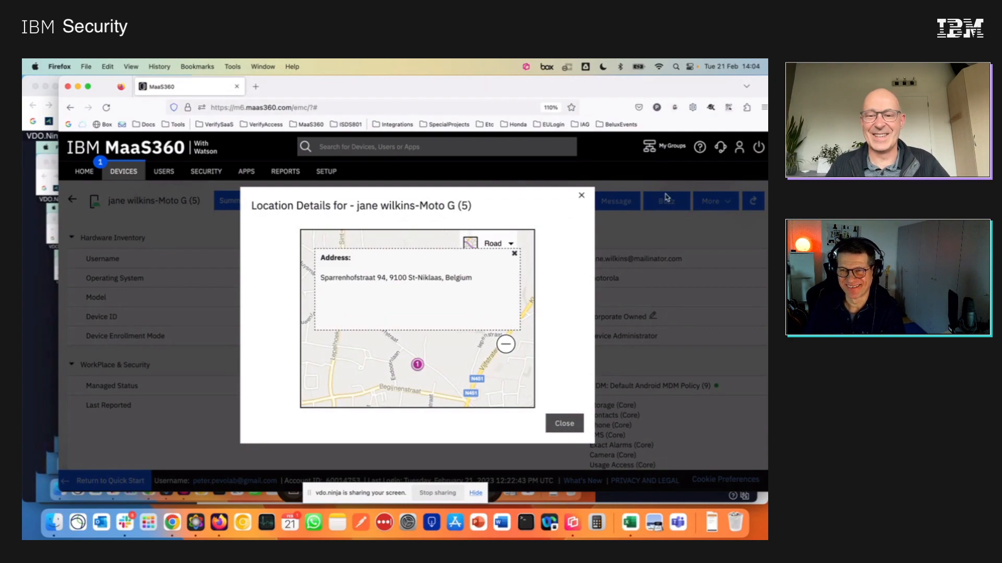
left_click(582, 198)
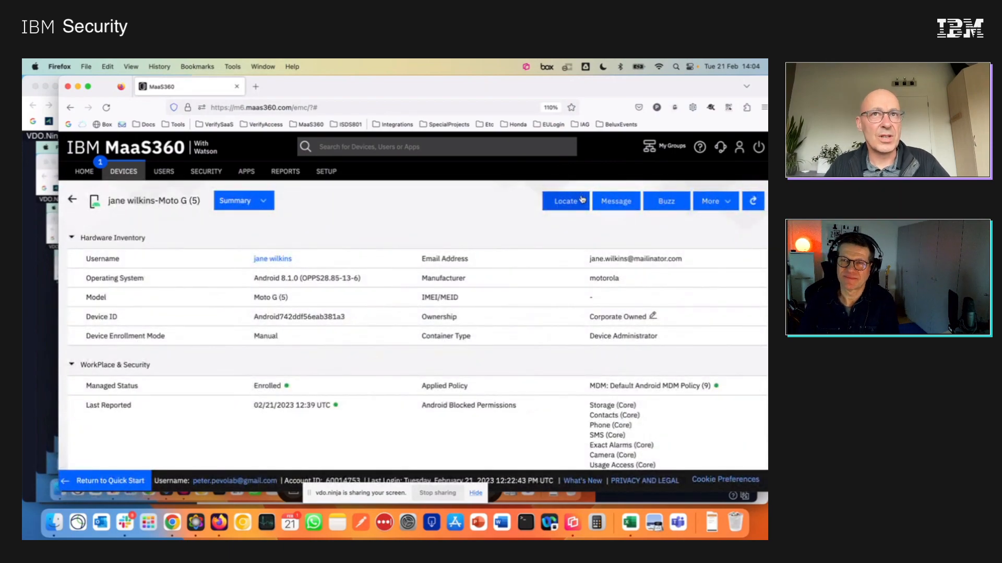